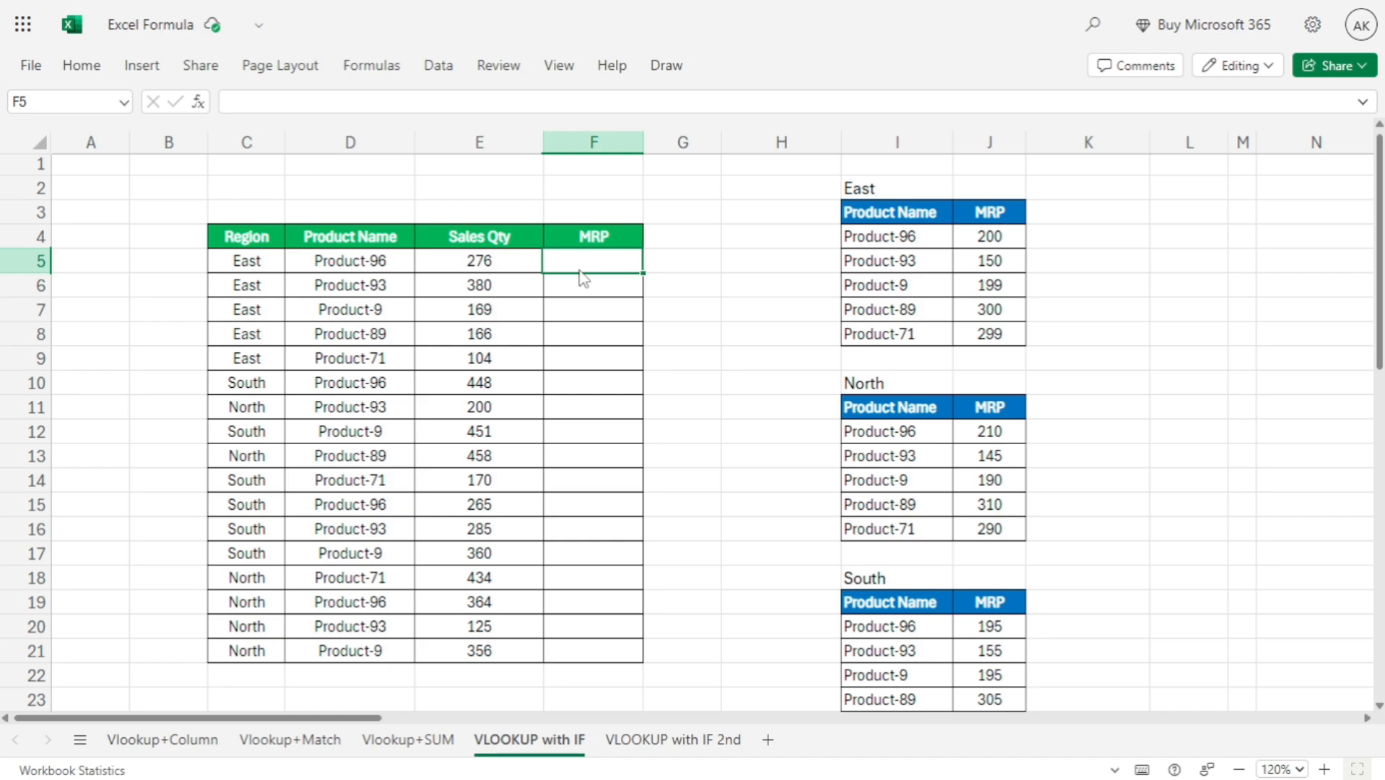
Step: Start an IF formula in the first MRP cell, F5, testing whether region cell C5 equals "East"
{"action": "type", "text": "="}
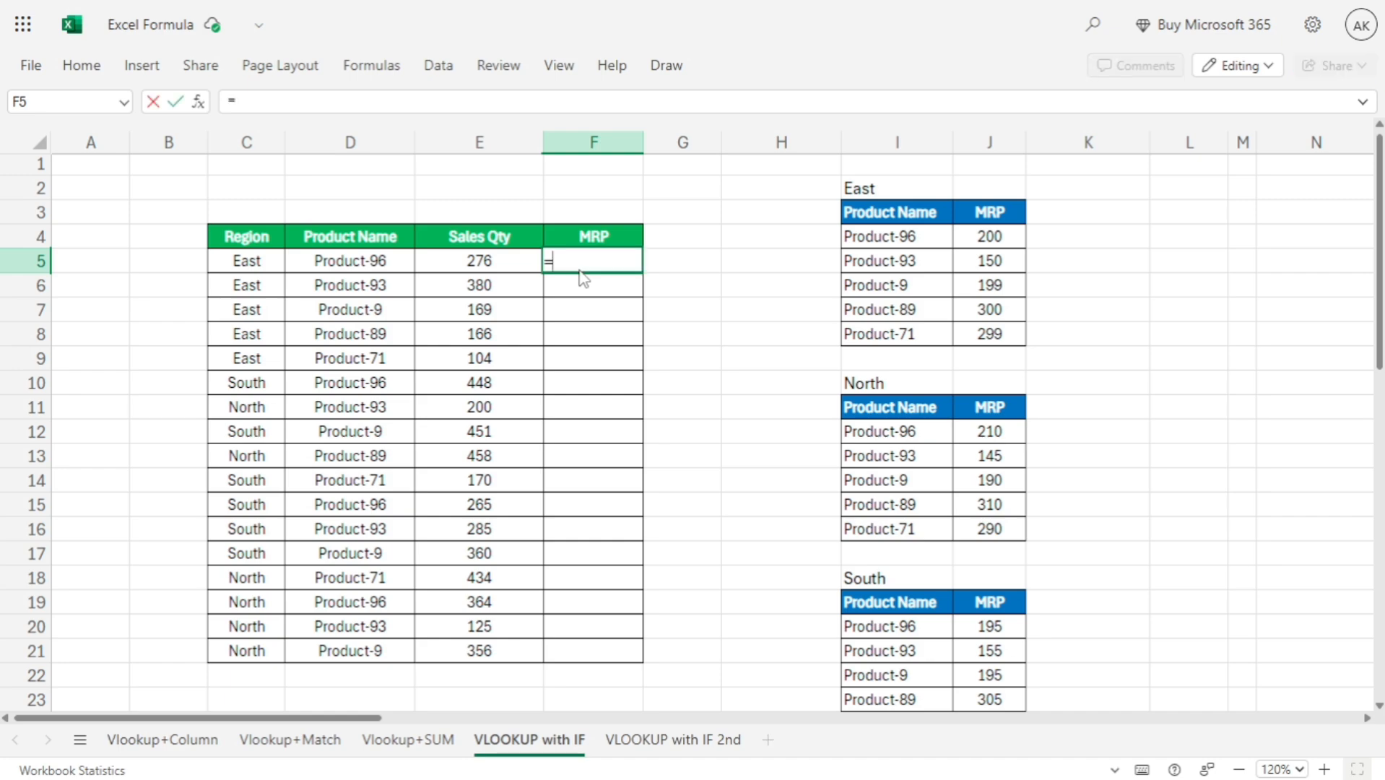
{"action": "type", "text": "IF("}
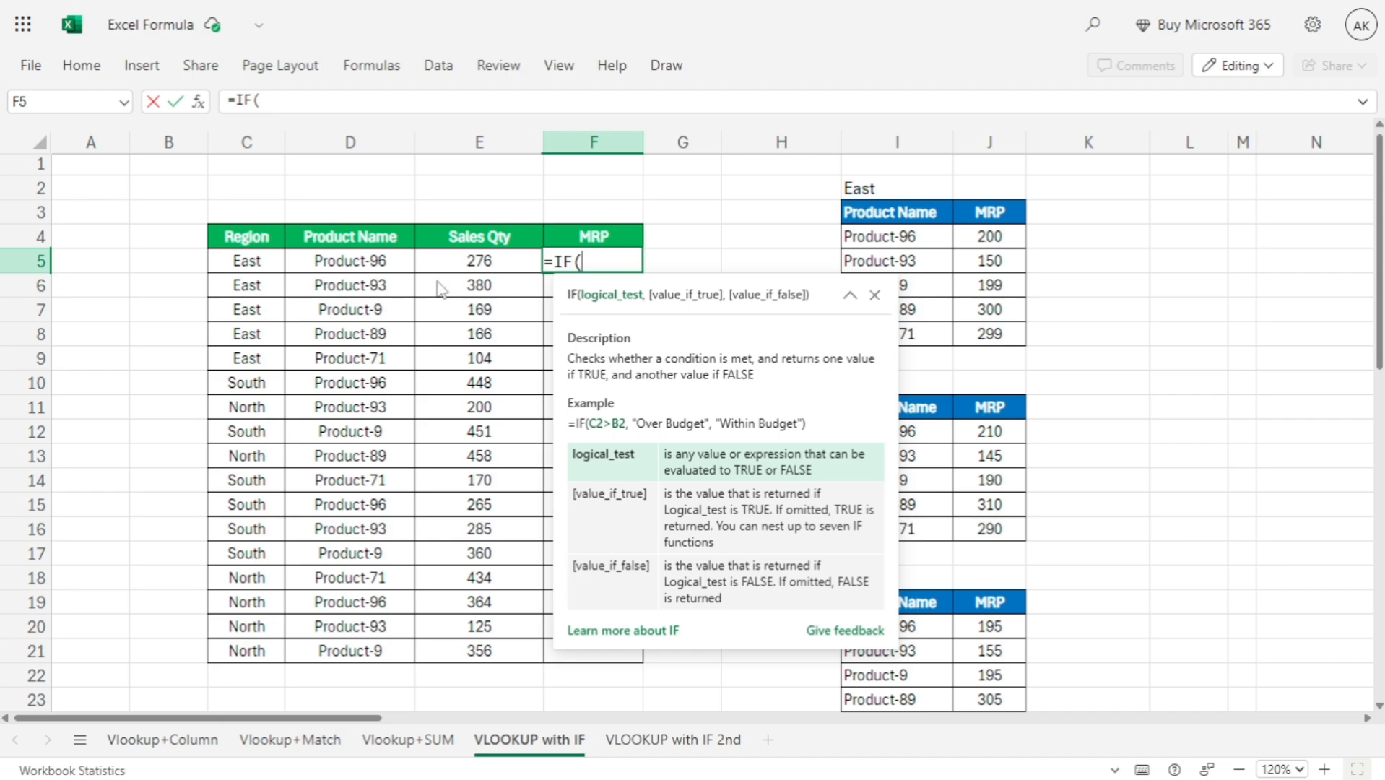
{"action": "left_click", "coordinate": [264, 268]}
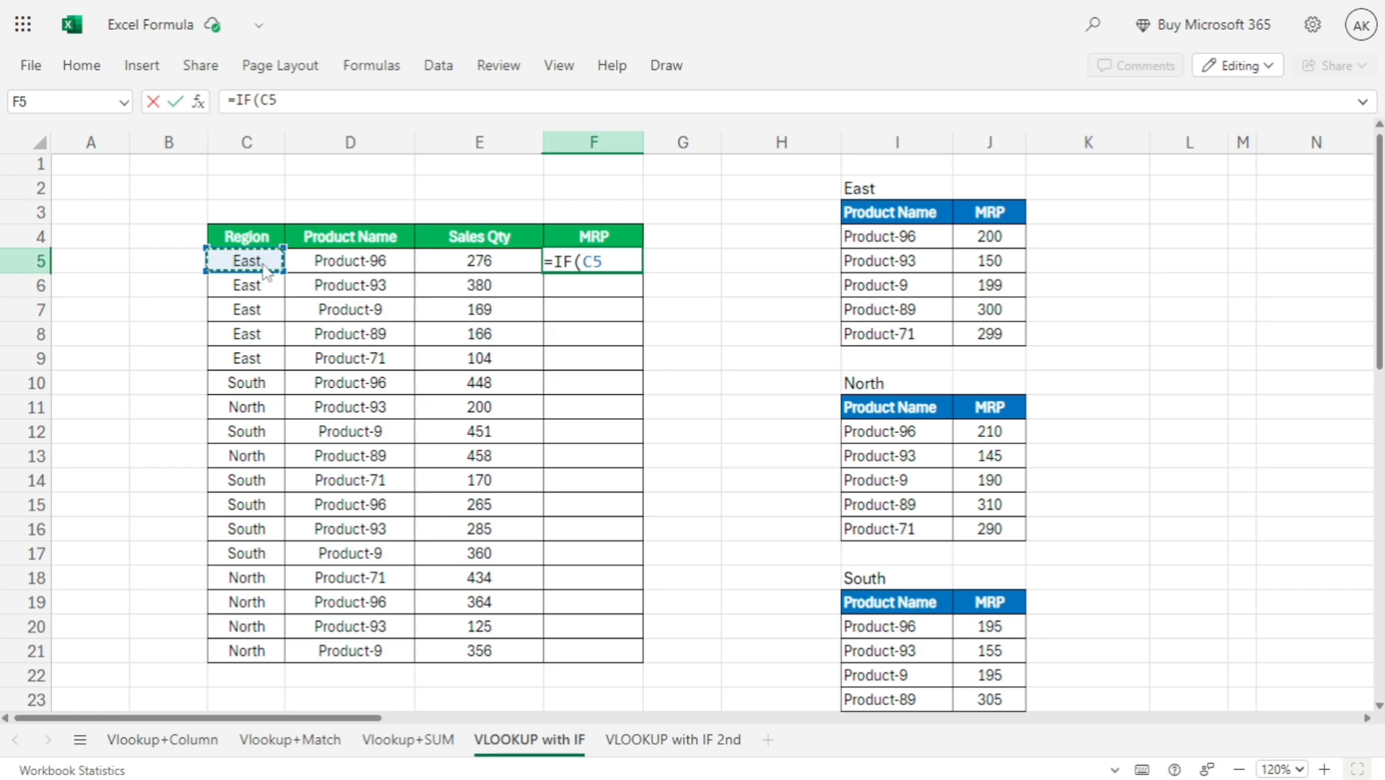
{"action": "type", "text": "="}
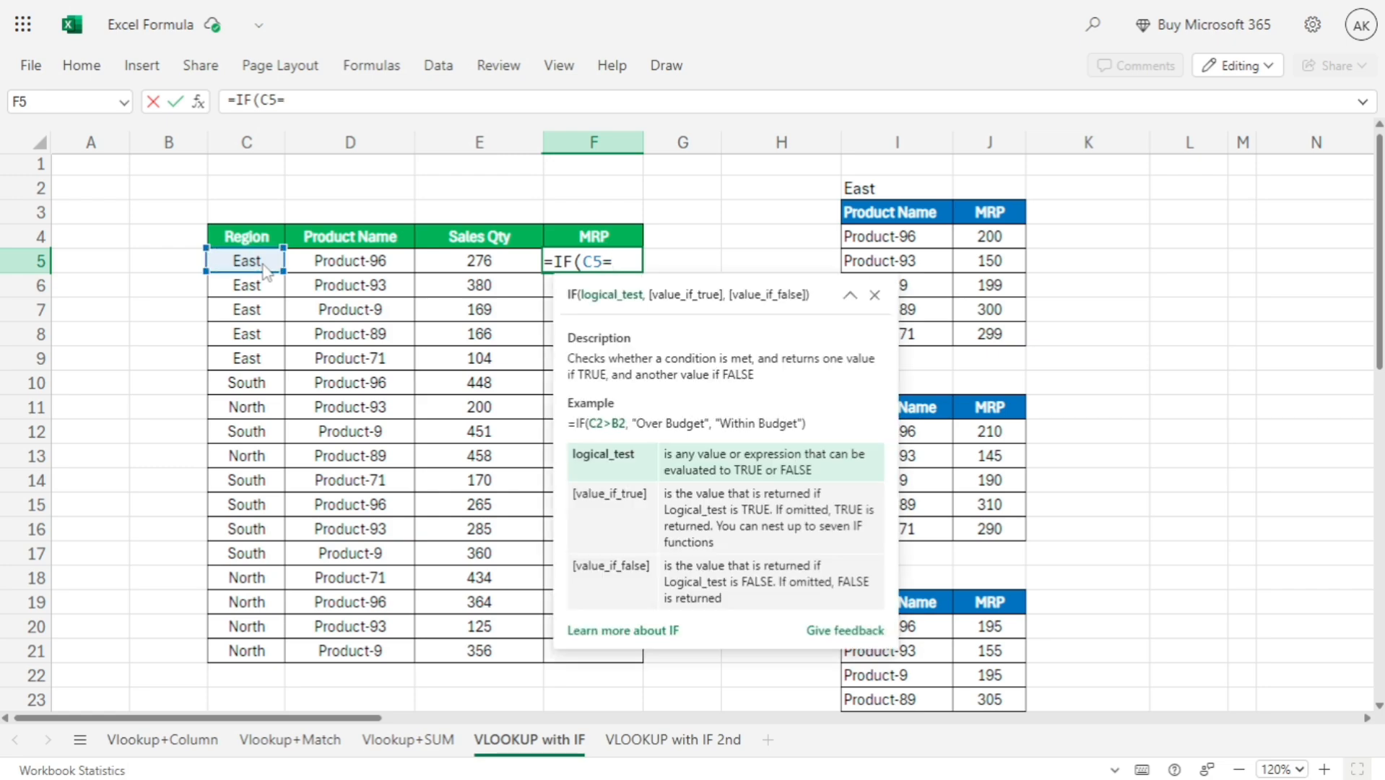
{"action": "type", "text": "\"East"}
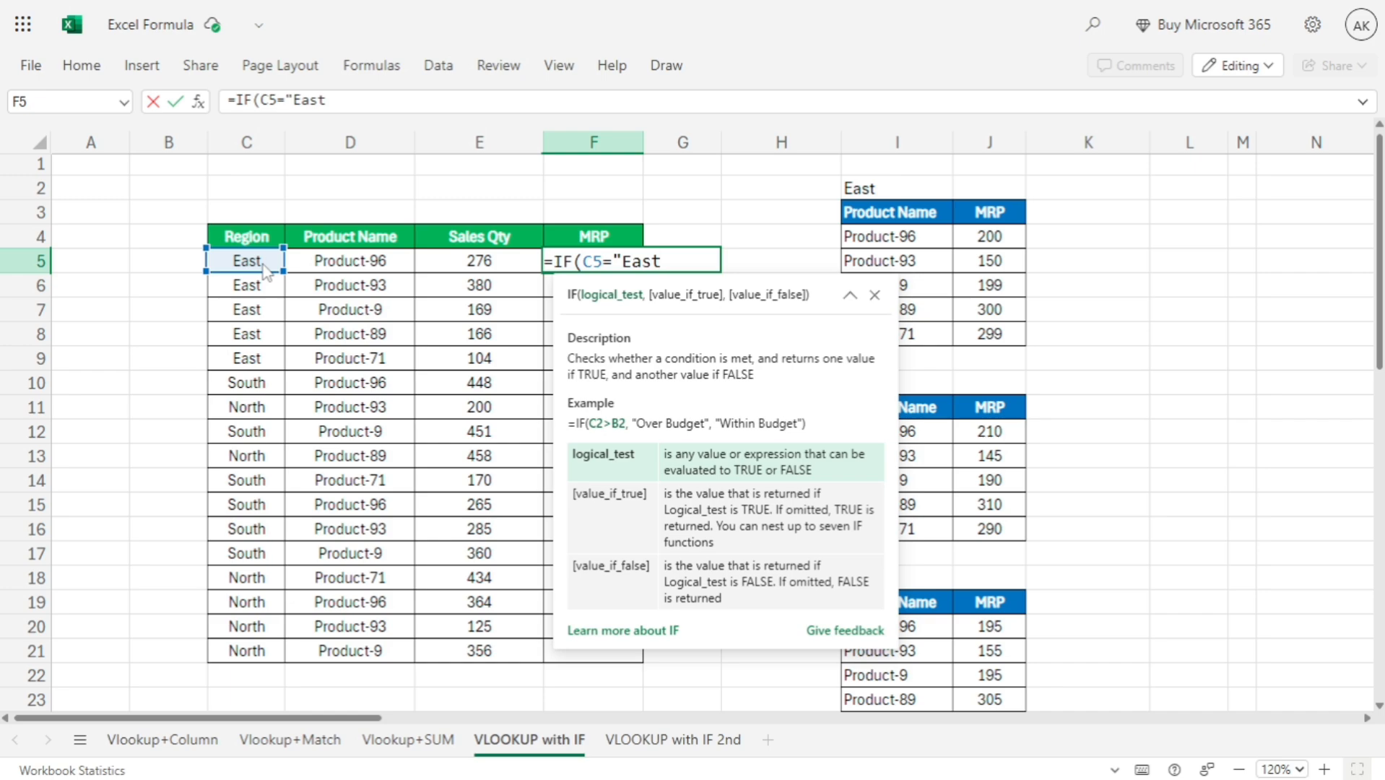
{"action": "type", "text": "\","}
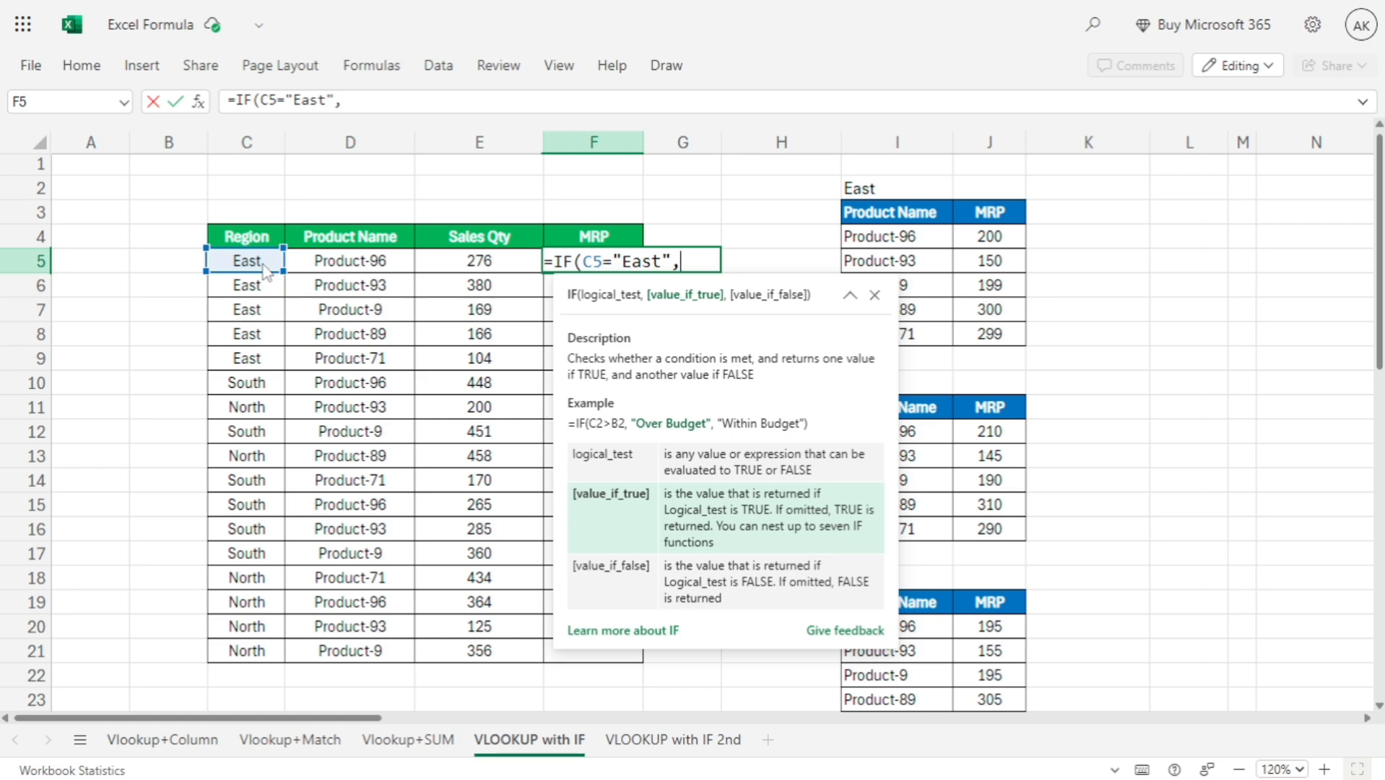
Step: Add VLOOKUP as the true value, looking up D5 in the absolute East table range $I$3:$J$8 with column 2 and match type 0
{"action": "type", "text": "vl"}
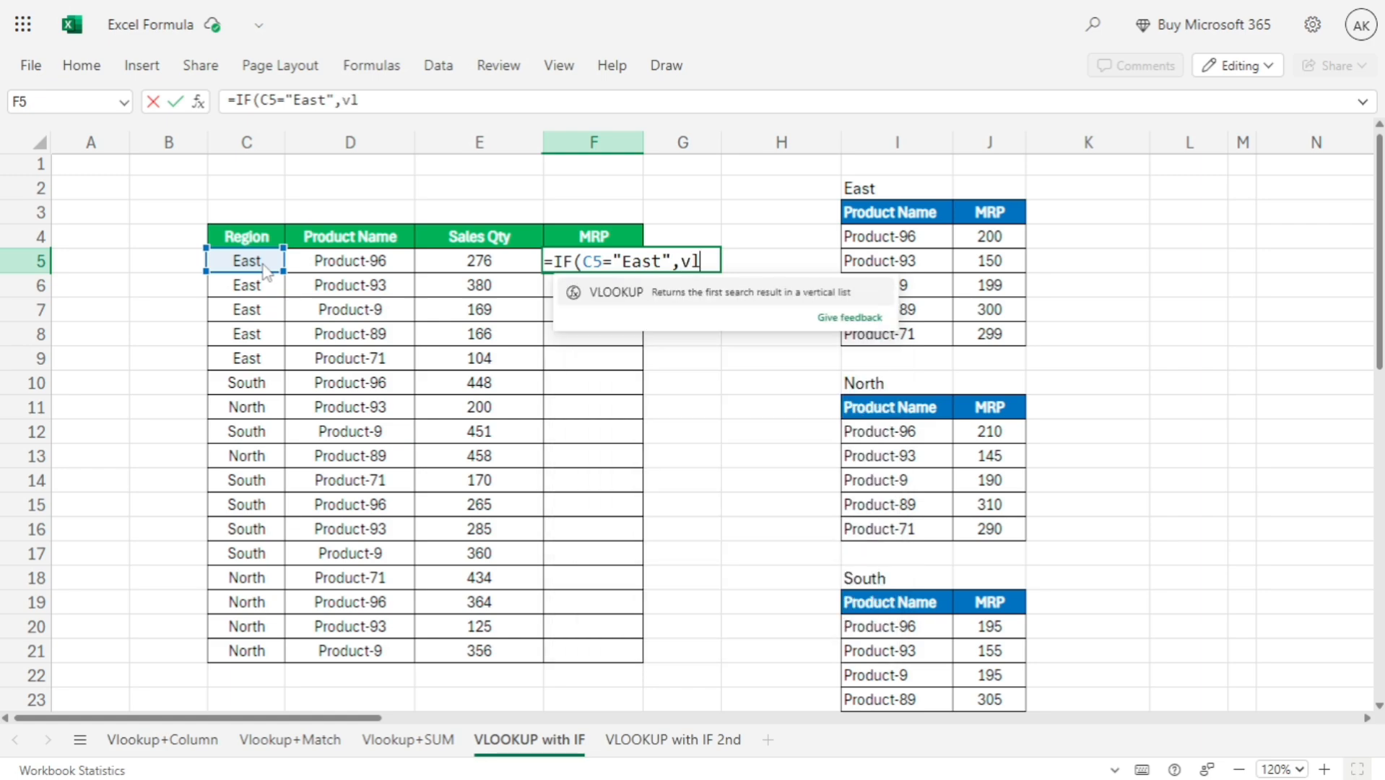
{"action": "key", "text": "Tab"}
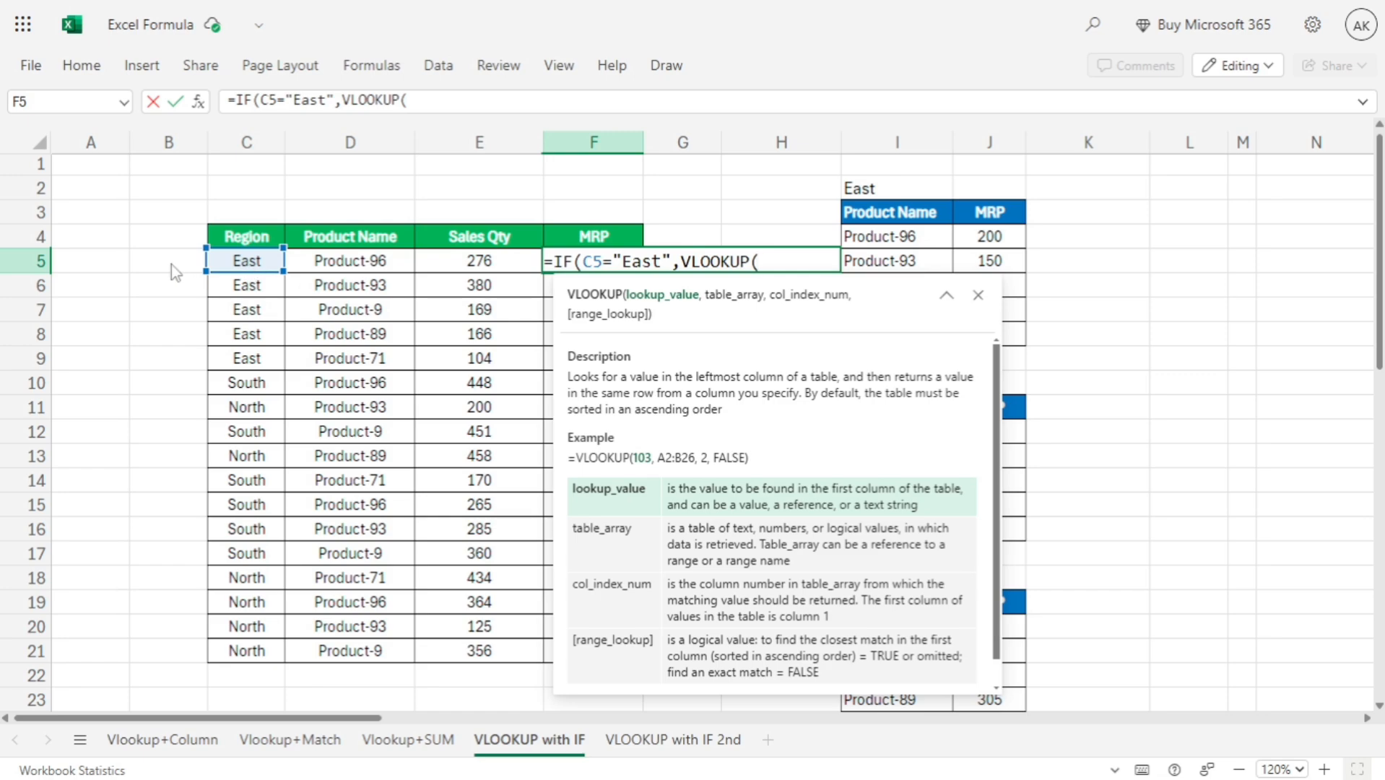
{"action": "left_click", "coordinate": [372, 262]}
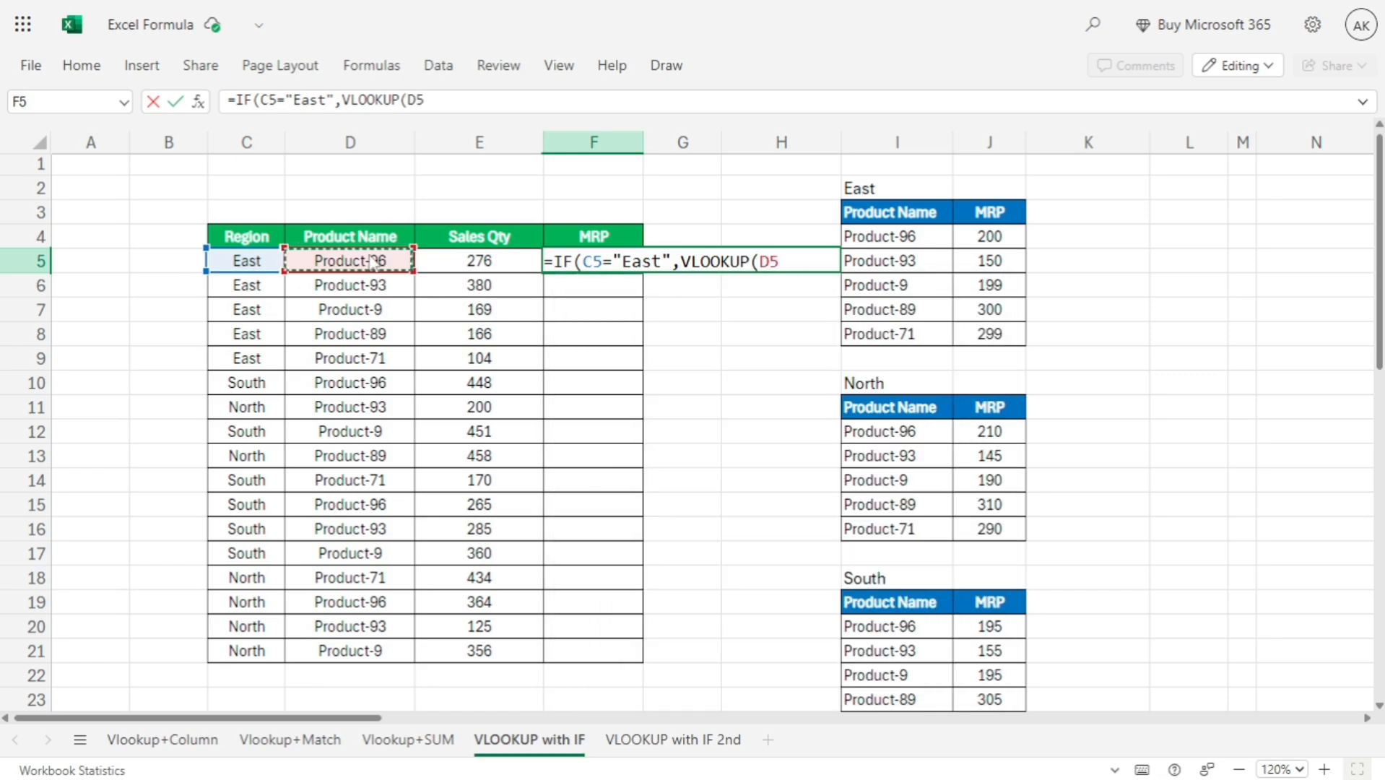
{"action": "type", "text": ","}
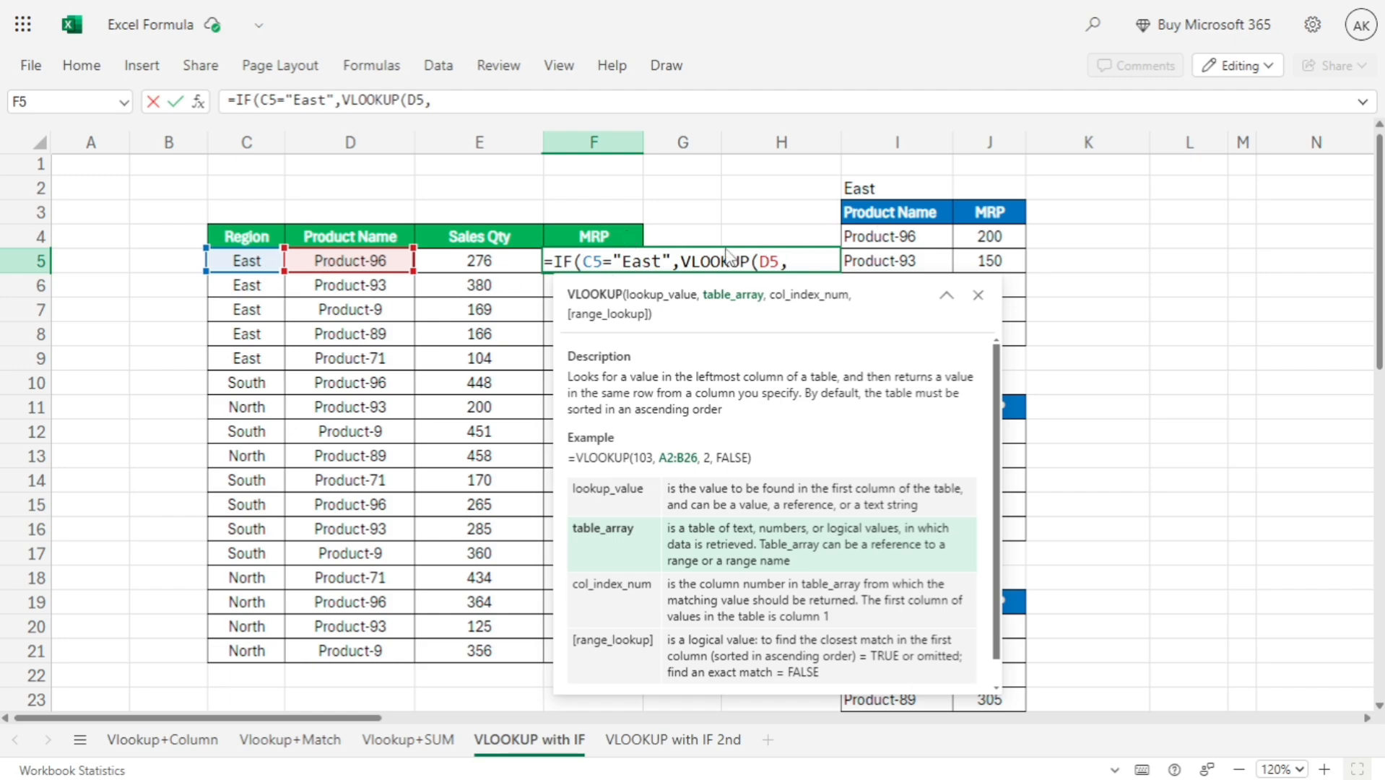
{"action": "left_click_drag", "start_coordinate": [877, 217], "coordinate": [1007, 336]}
{"action": "key", "text": "F4"}
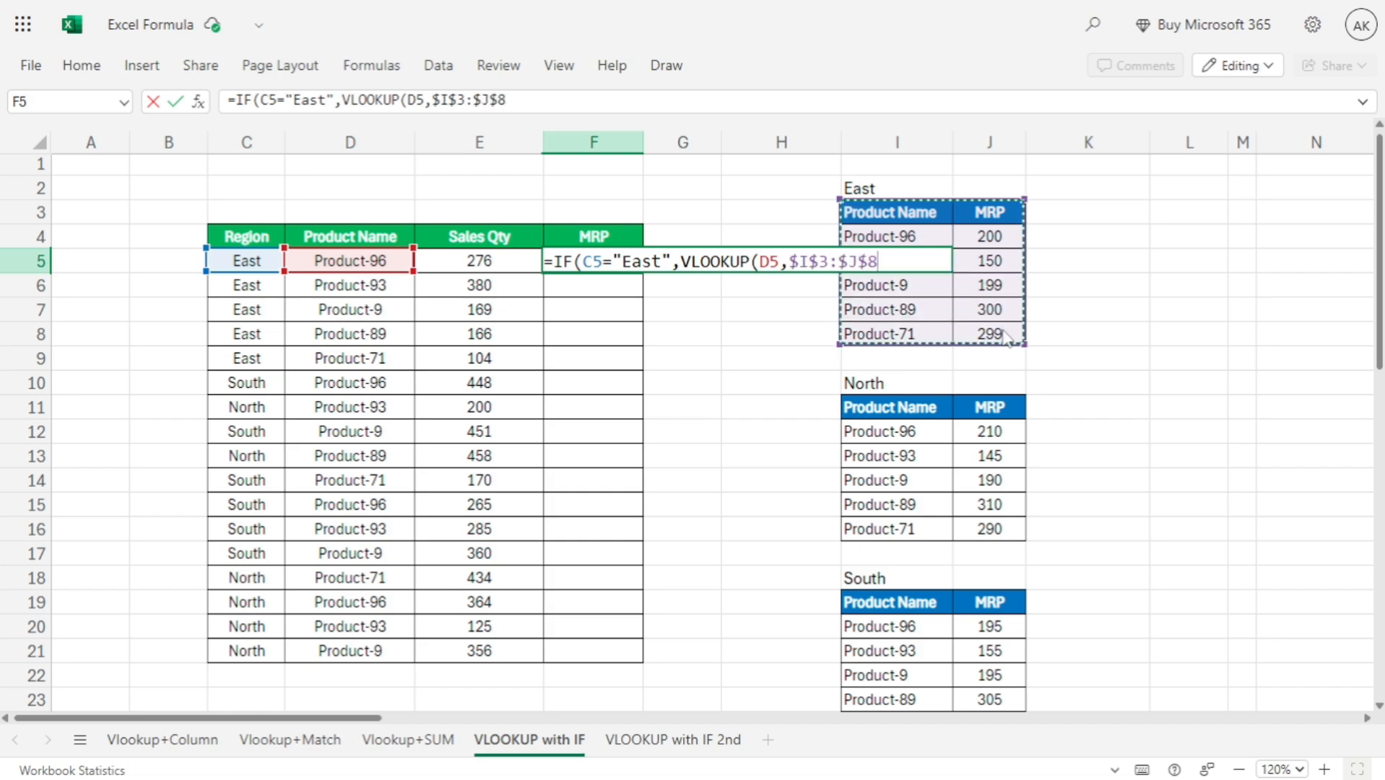
{"action": "type", "text": ","}
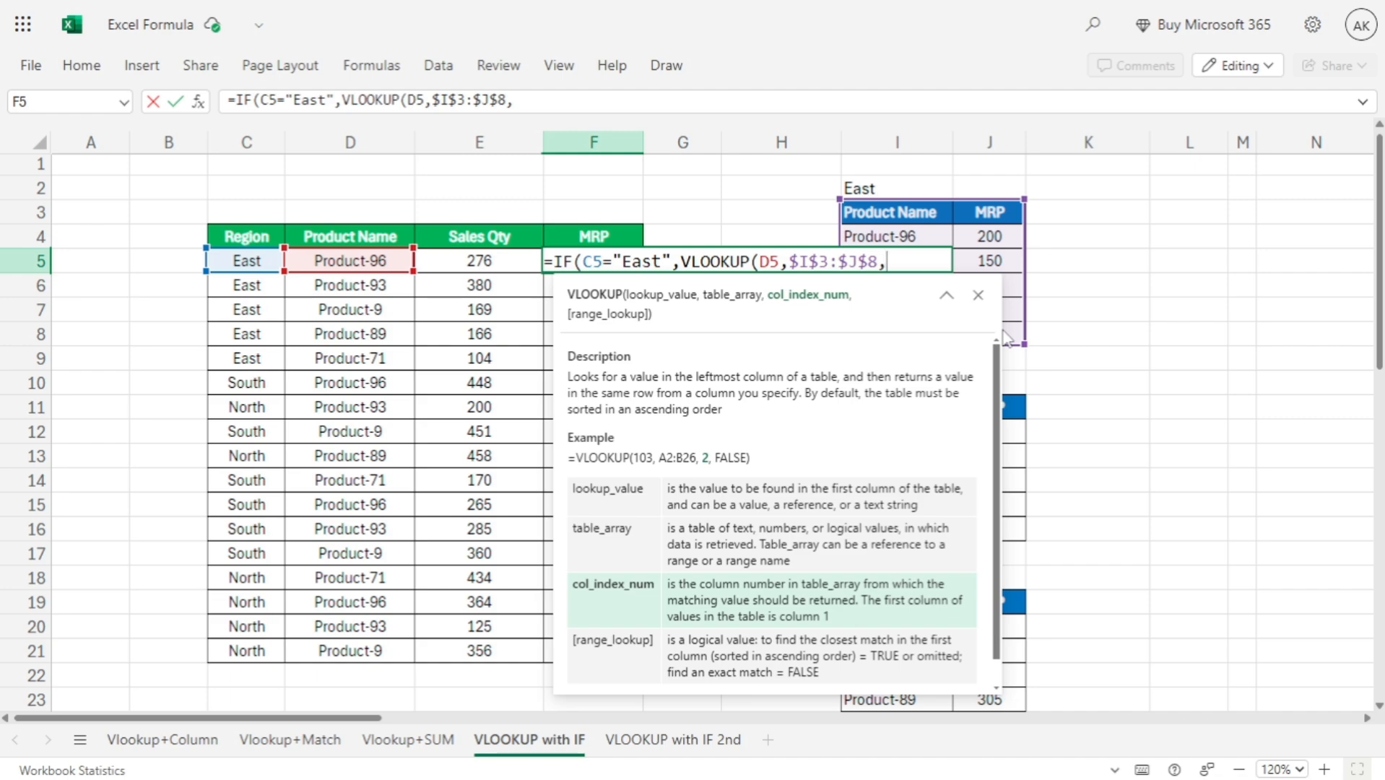
{"action": "type", "text": "2,0"}
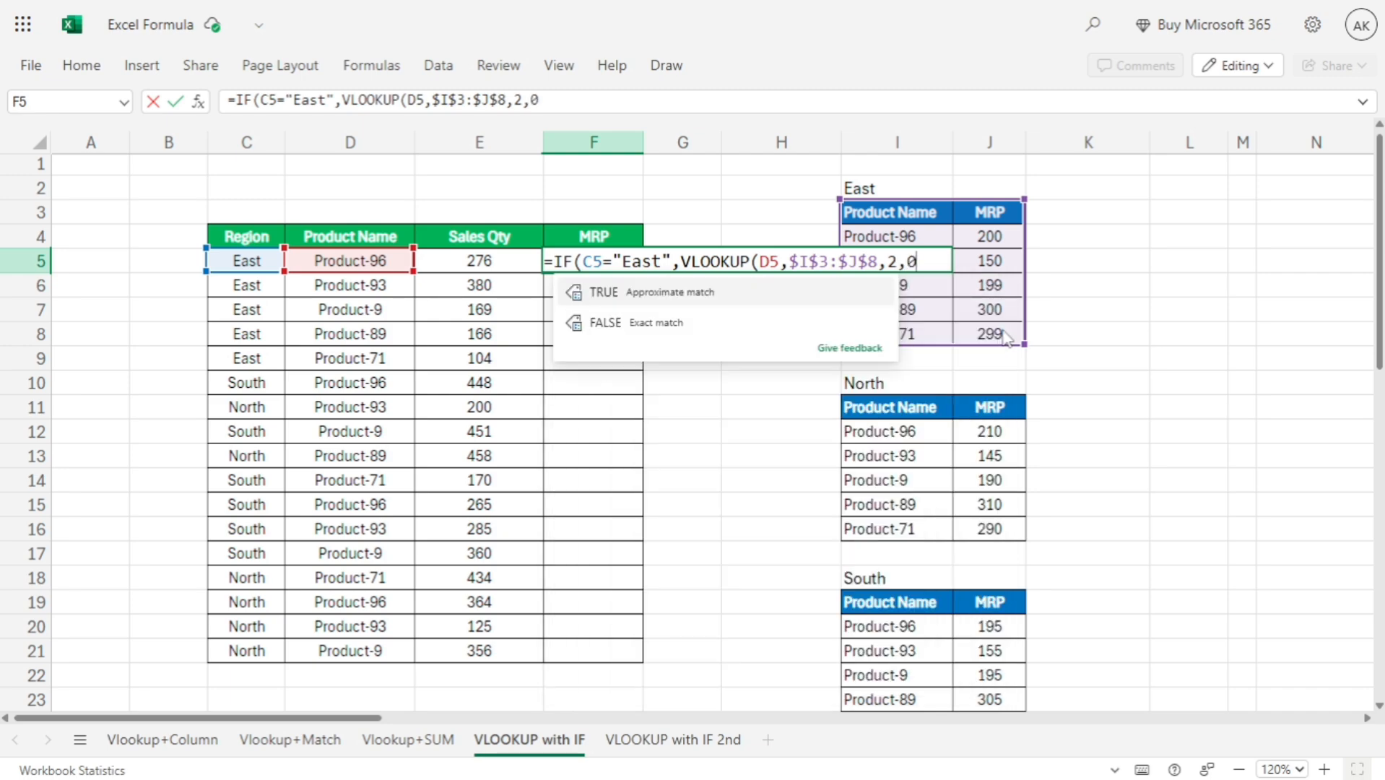
{"action": "type", "text": "0)"}
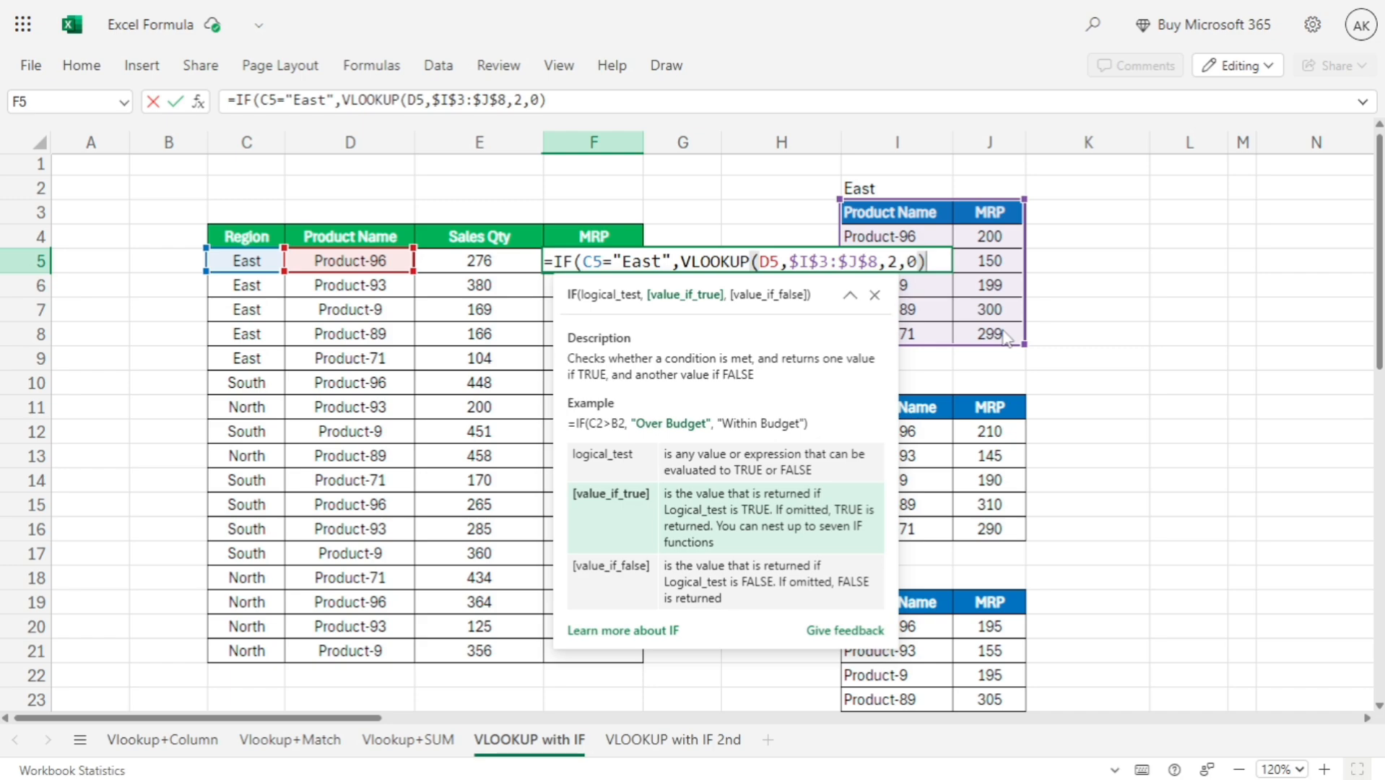
Step: Nest a second IF as the false value, testing whether region cell C5 equals "South"
{"action": "type", "text": ","}
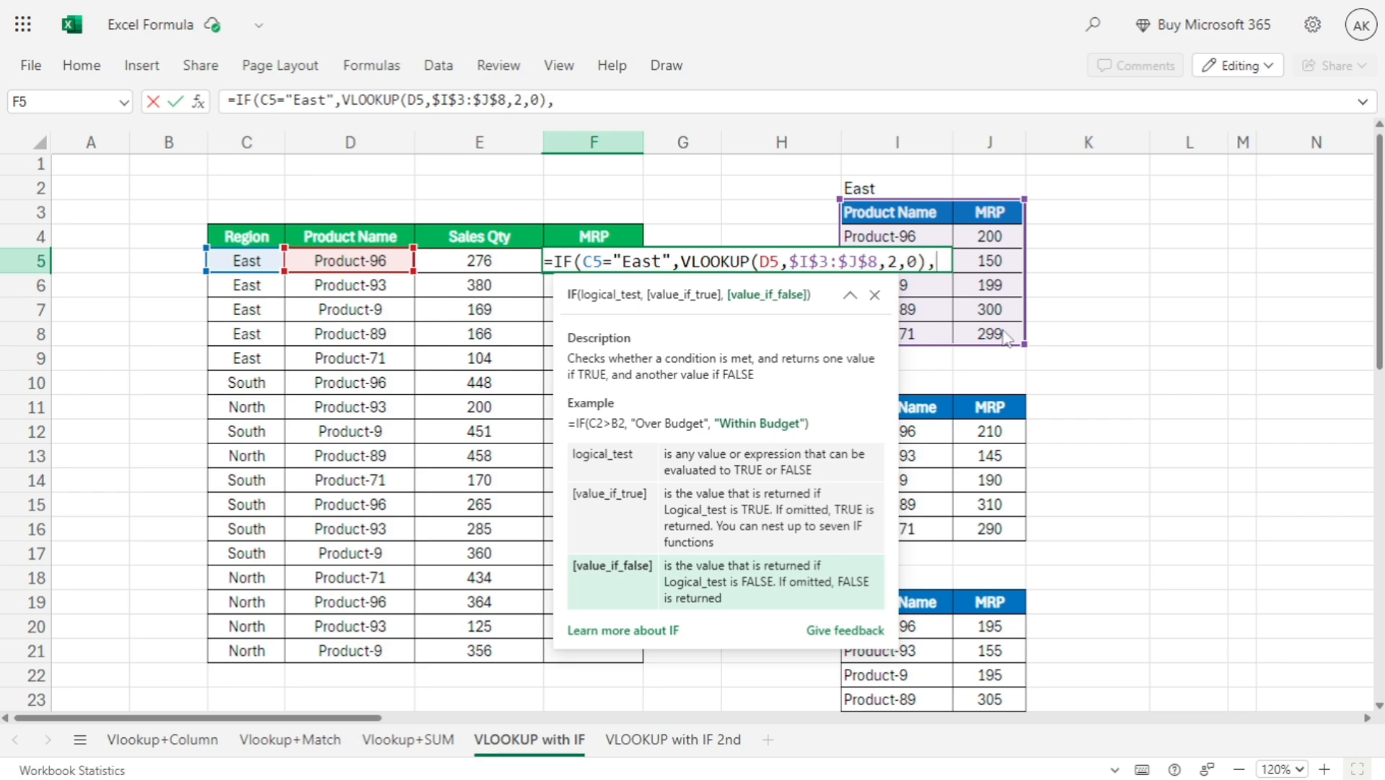
{"action": "type", "text": "if"}
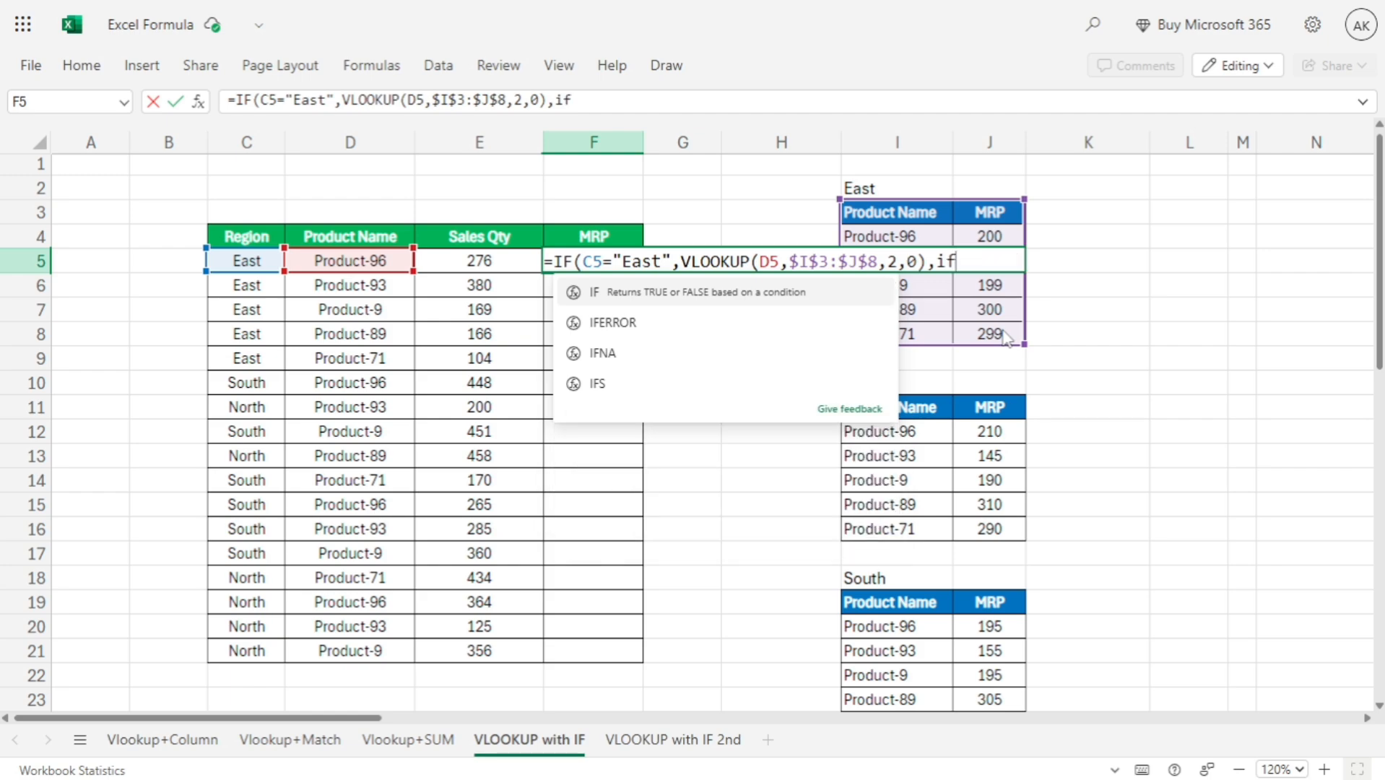
{"action": "key", "text": "Tab"}
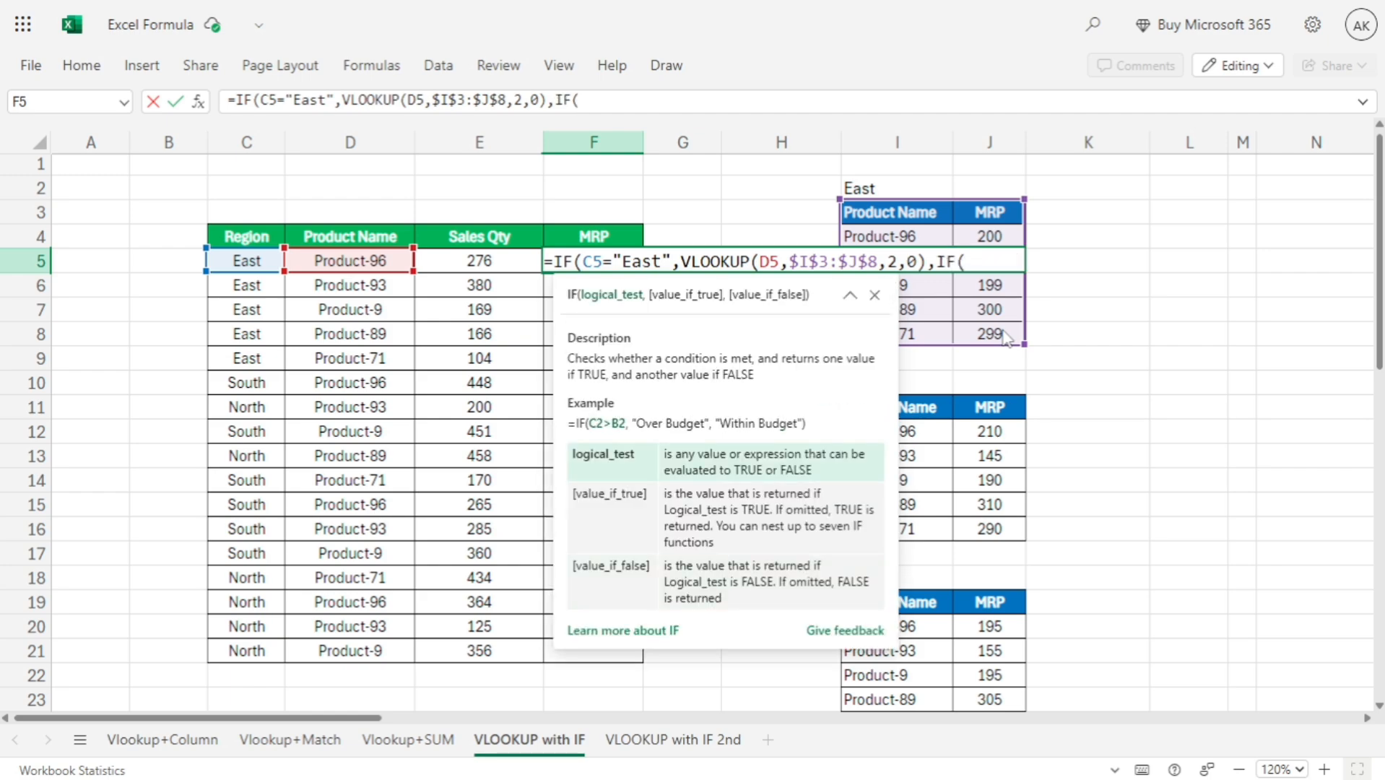
{"action": "left_click", "coordinate": [265, 264]}
{"action": "type", "text": "="}
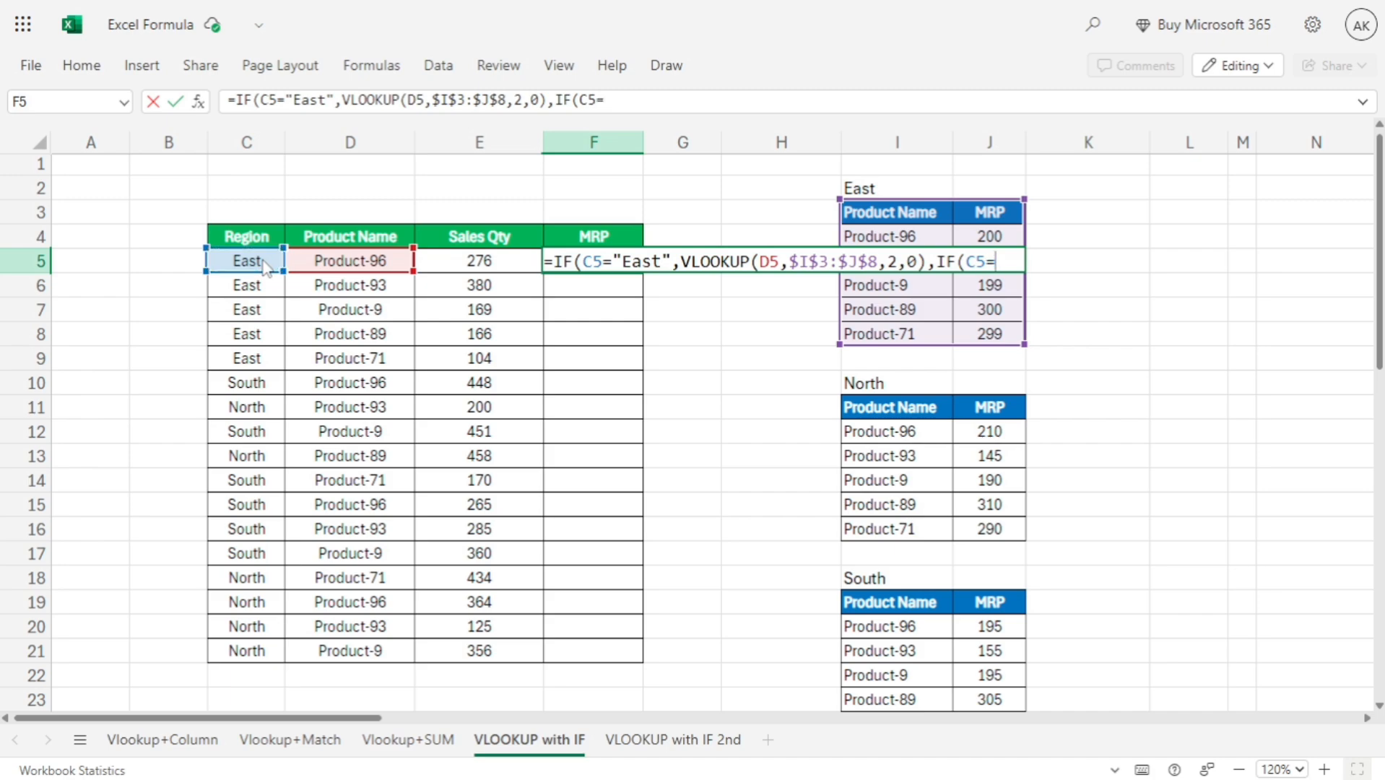
{"action": "type", "text": "\""}
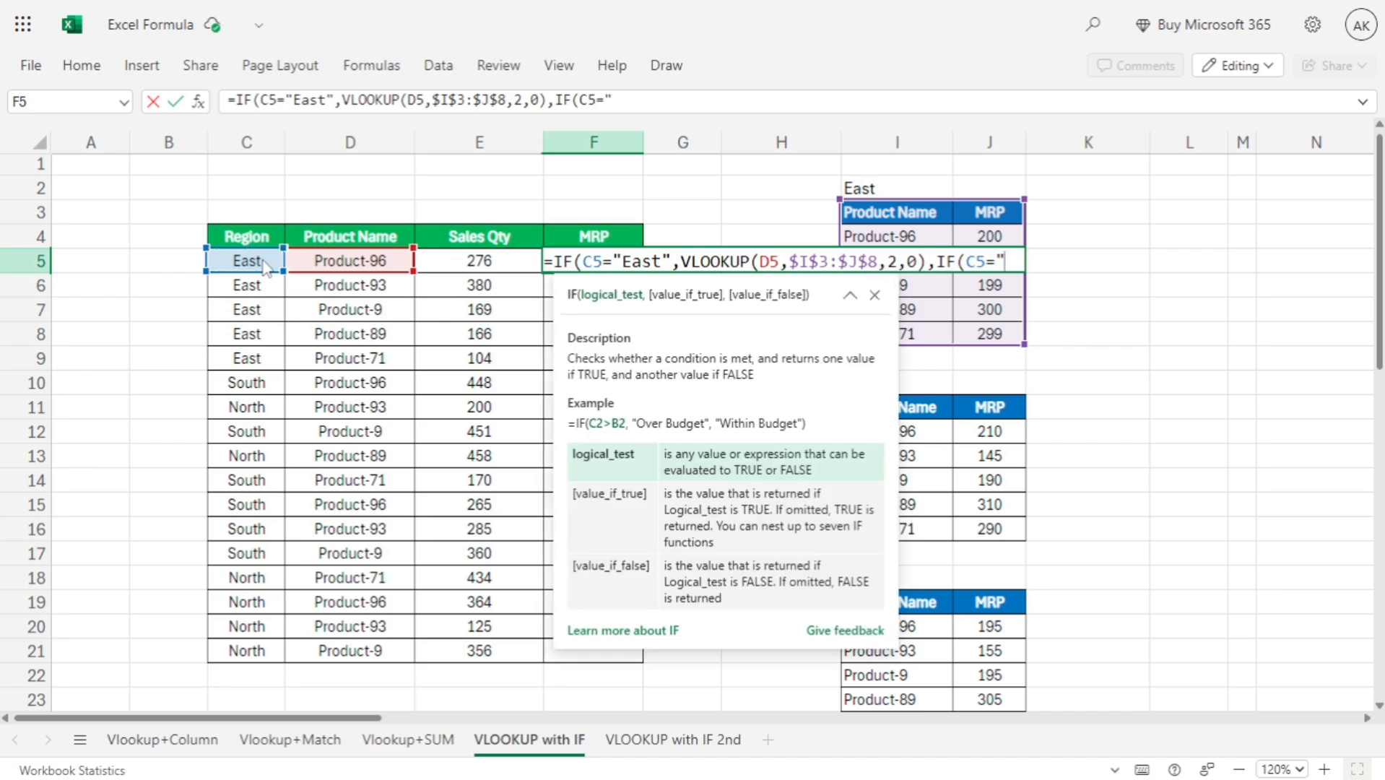
{"action": "type", "text": "Sou"}
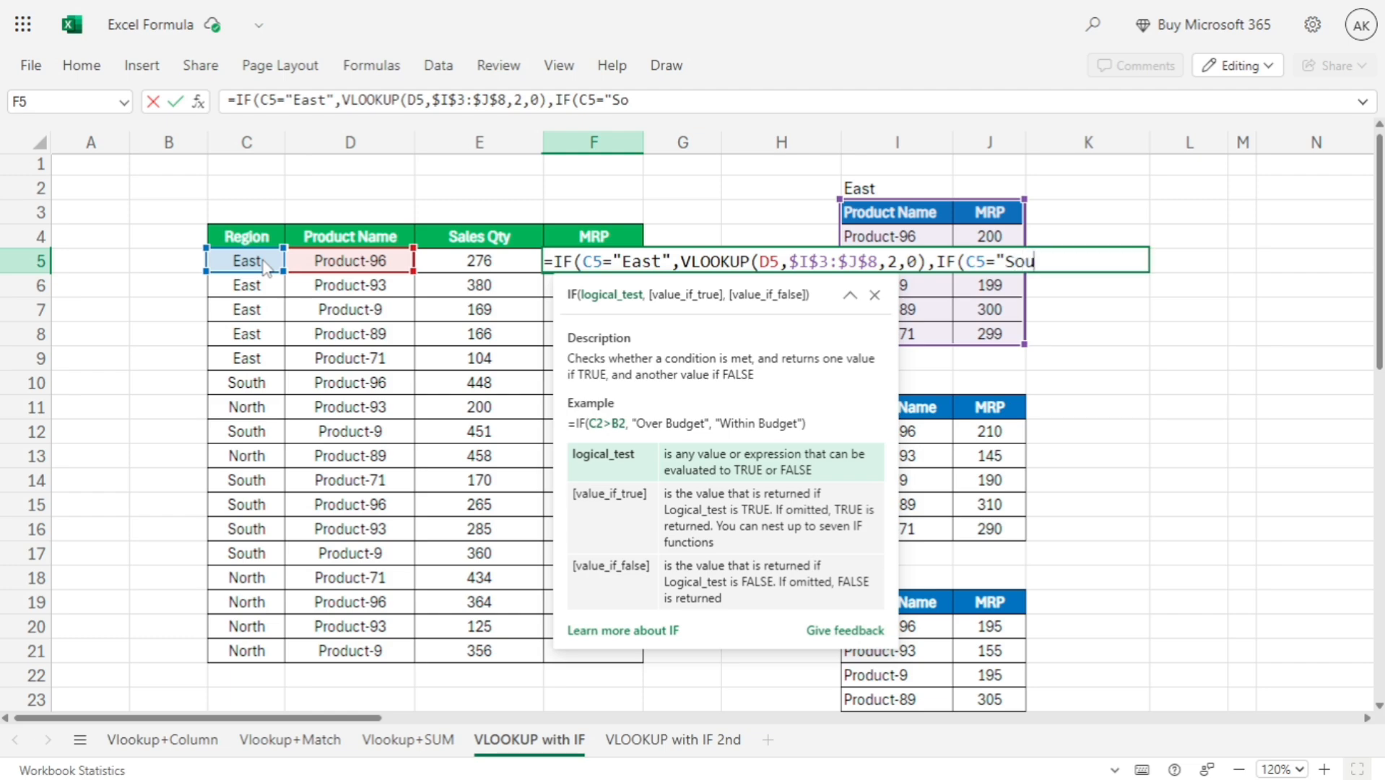
{"action": "type", "text": "th\","}
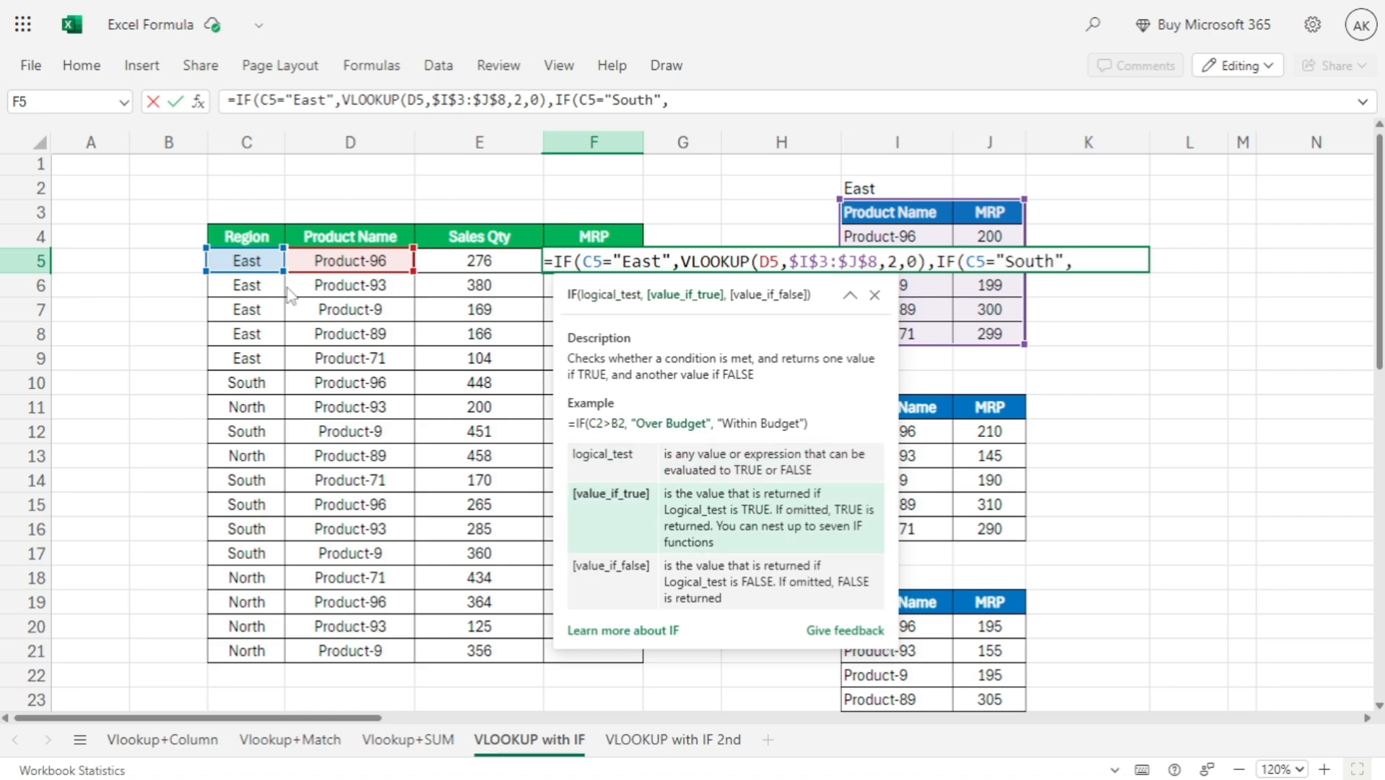
Step: Add VLOOKUP as the nested IF's true value, looking up D5 in the South table $I$19:$J$24 with column 2 and match type 0
{"action": "type", "text": "vl"}
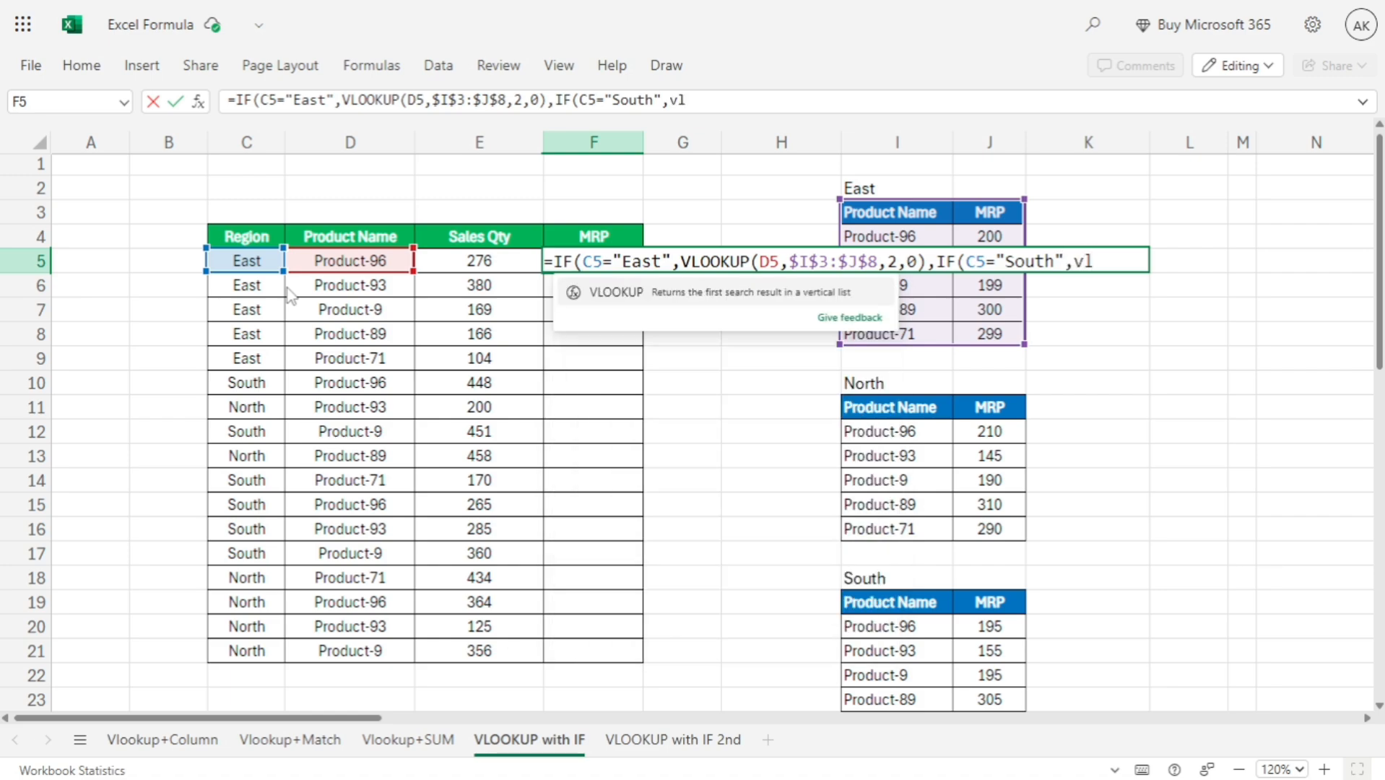
{"action": "key", "text": "Tab"}
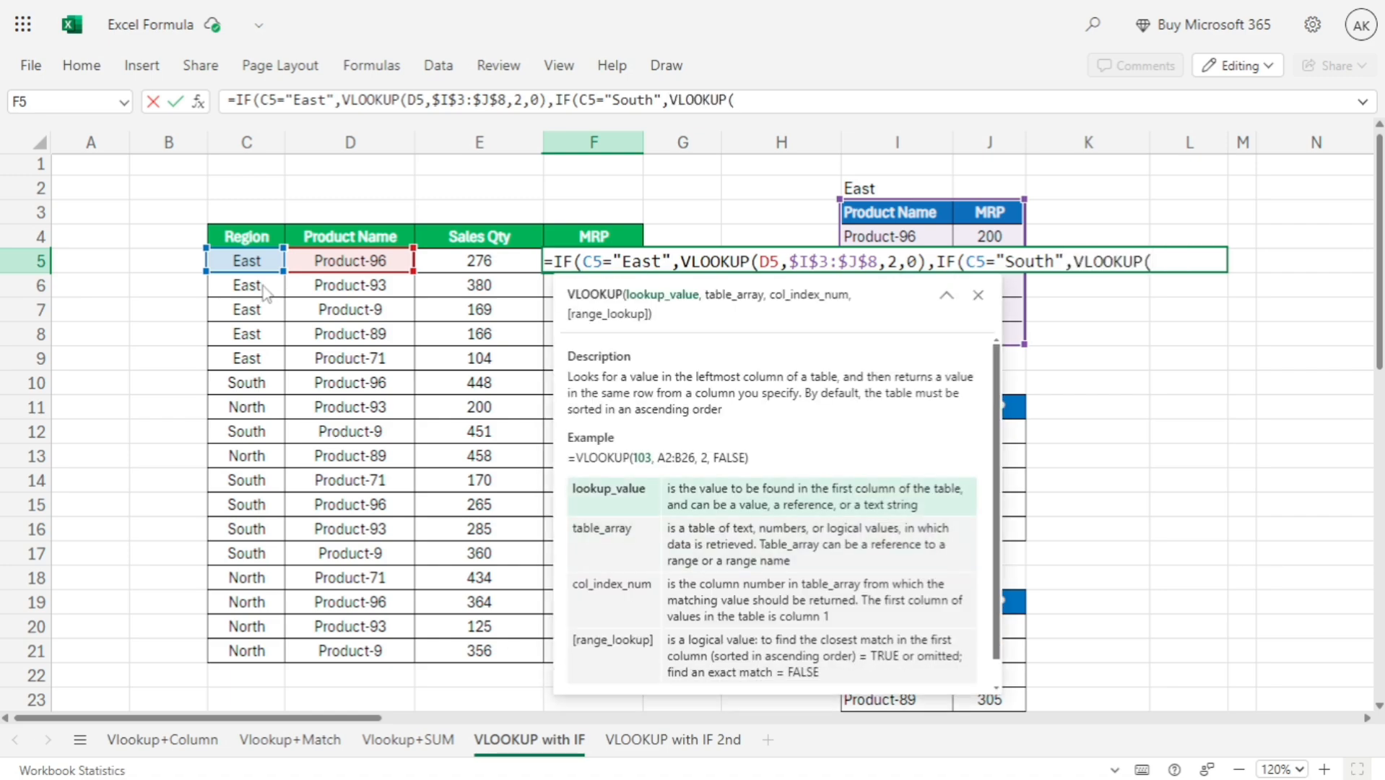
{"action": "left_click", "coordinate": [335, 271]}
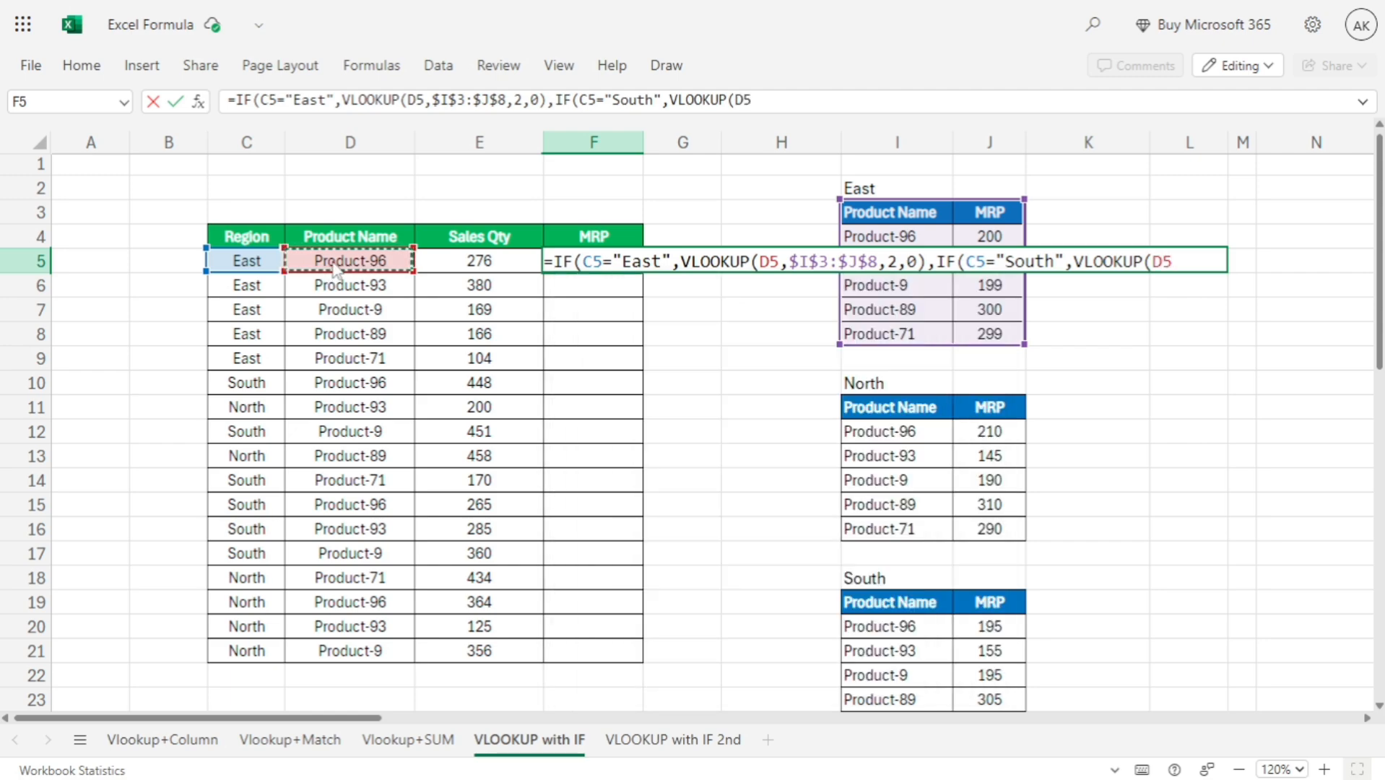
{"action": "type", "text": ","}
{"action": "left_click_drag", "start_coordinate": [888, 407], "coordinate": [999, 536]}
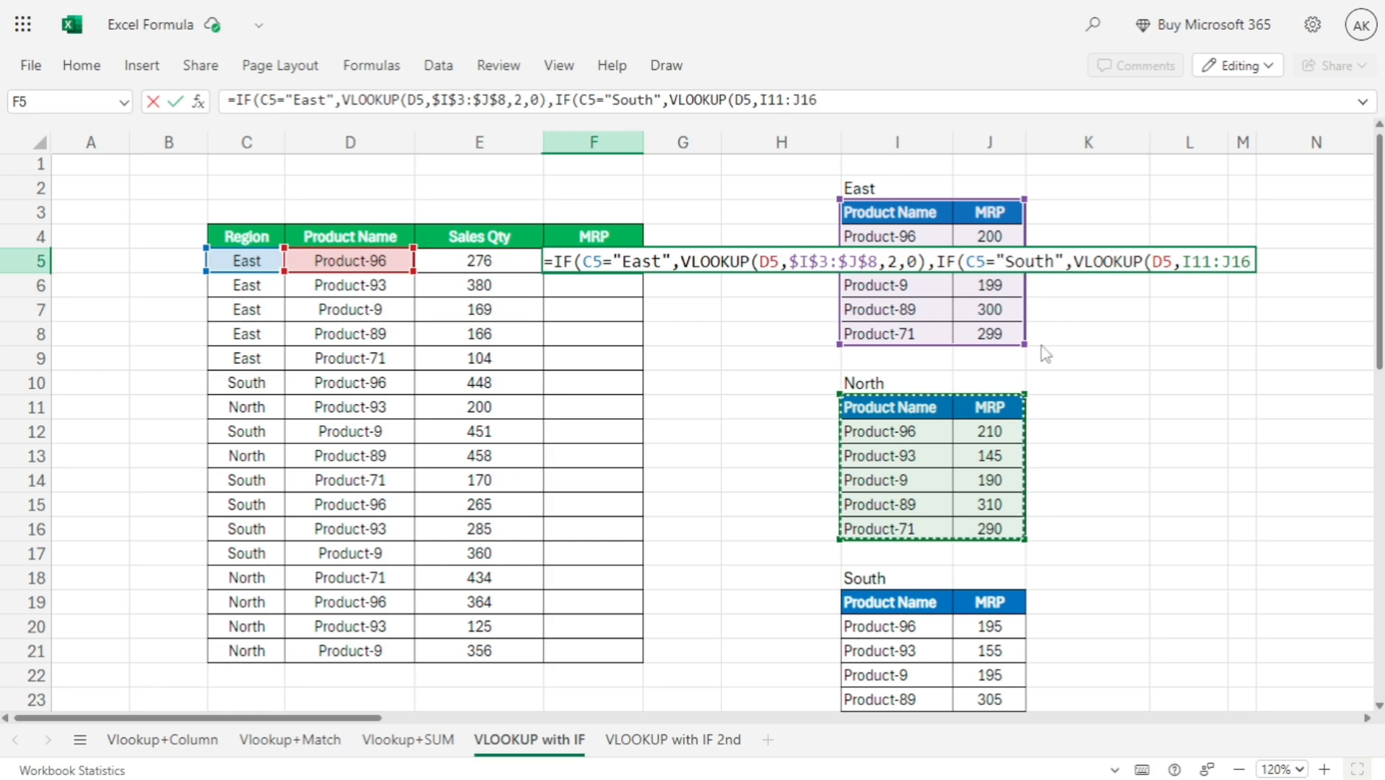
{"action": "left_click_drag", "start_coordinate": [886, 607], "coordinate": [1004, 661]}
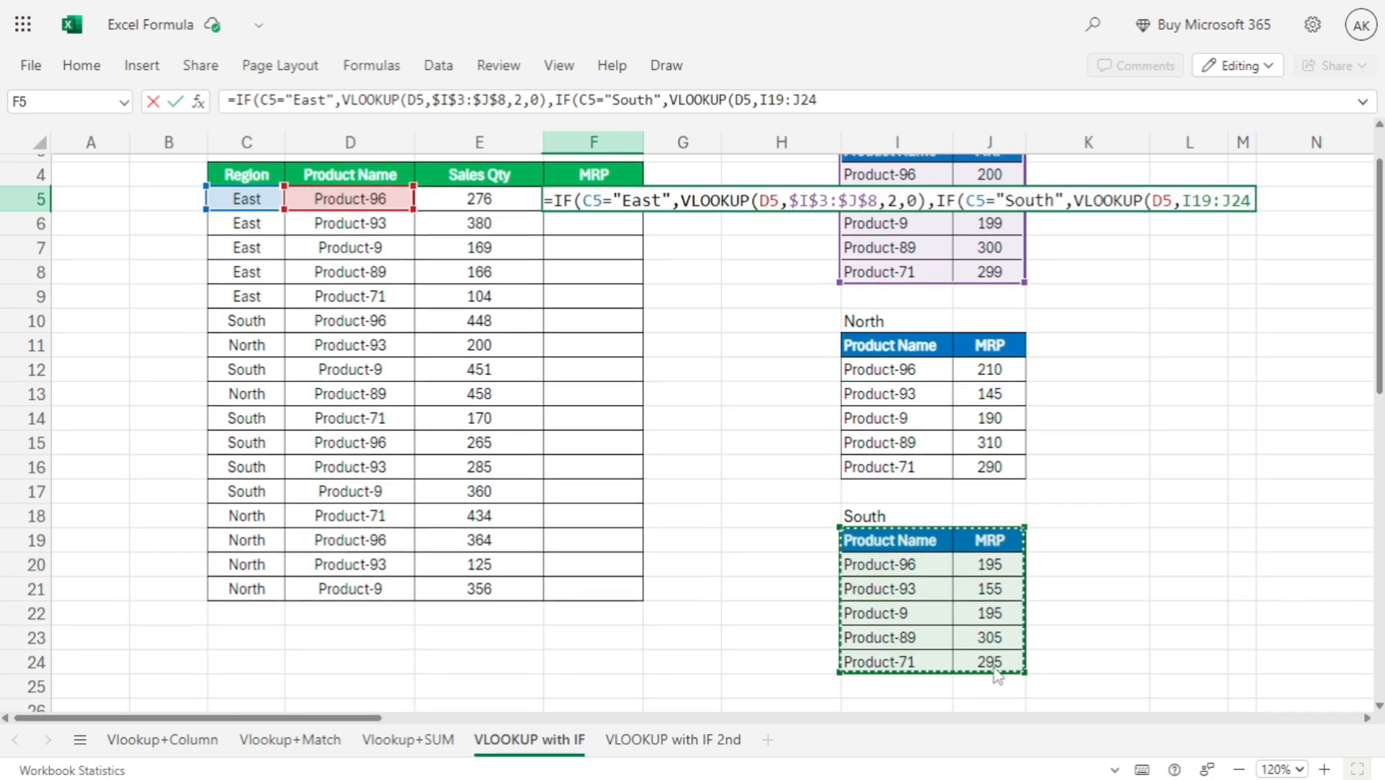
{"action": "key", "text": "F4"}
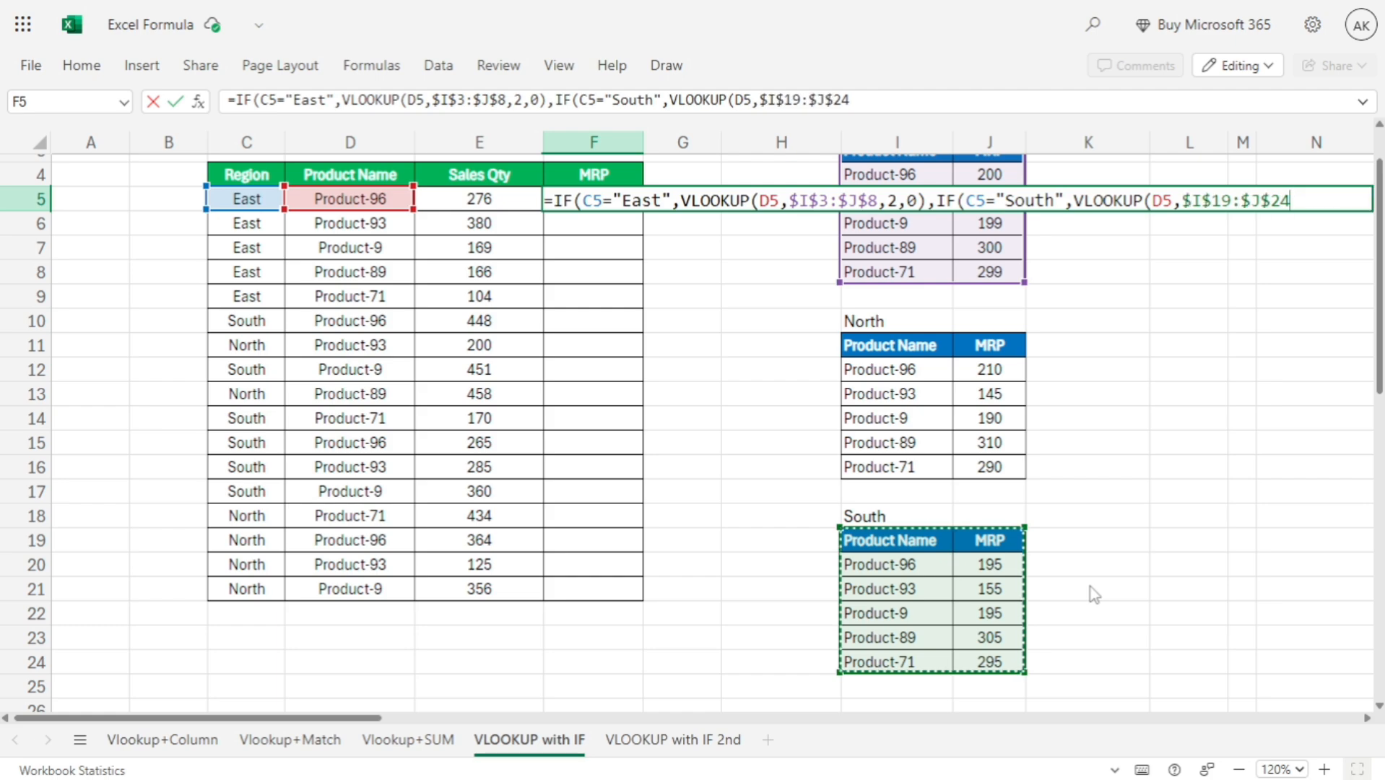
{"action": "scroll", "coordinate": [1094, 593], "scroll_direction": "up", "scroll_amount": 1}
{"action": "type", "text": ","}
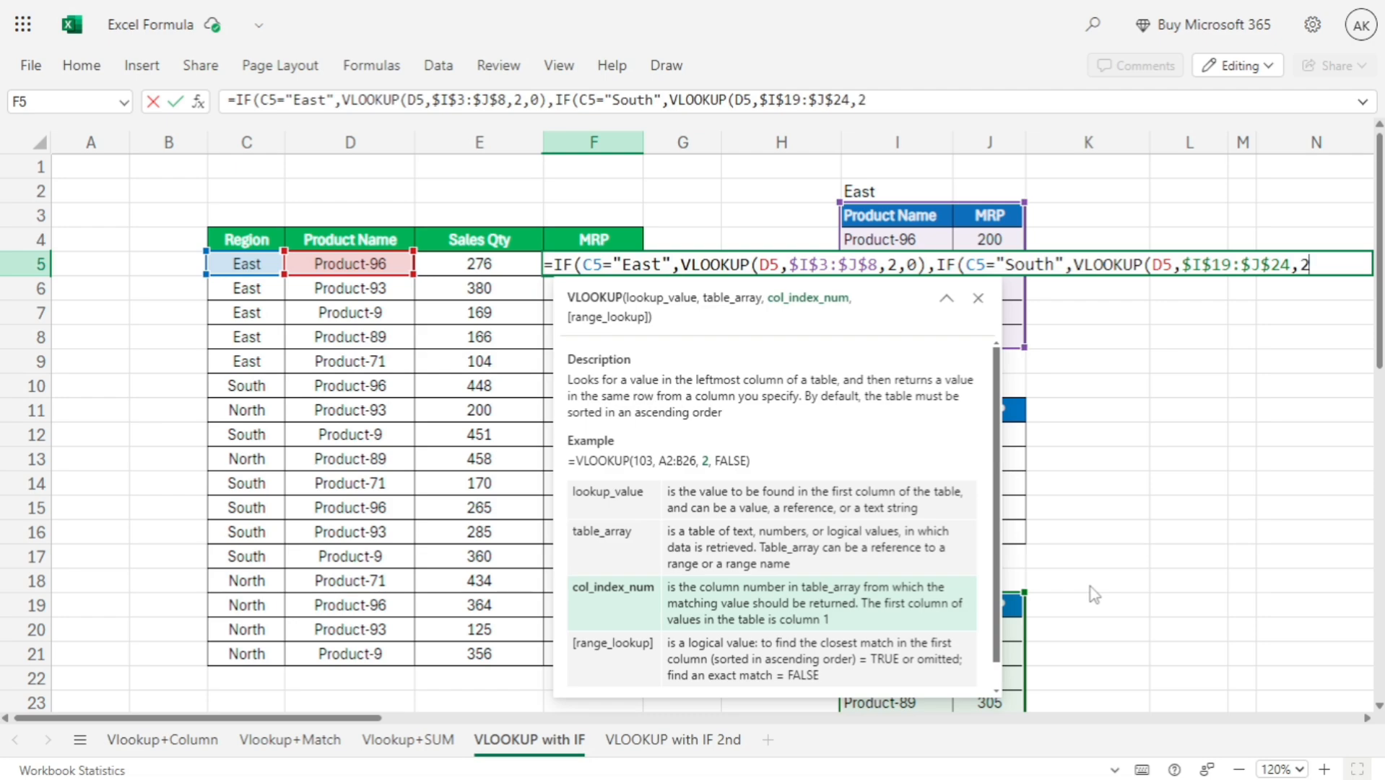
{"action": "type", "text": "2,"}
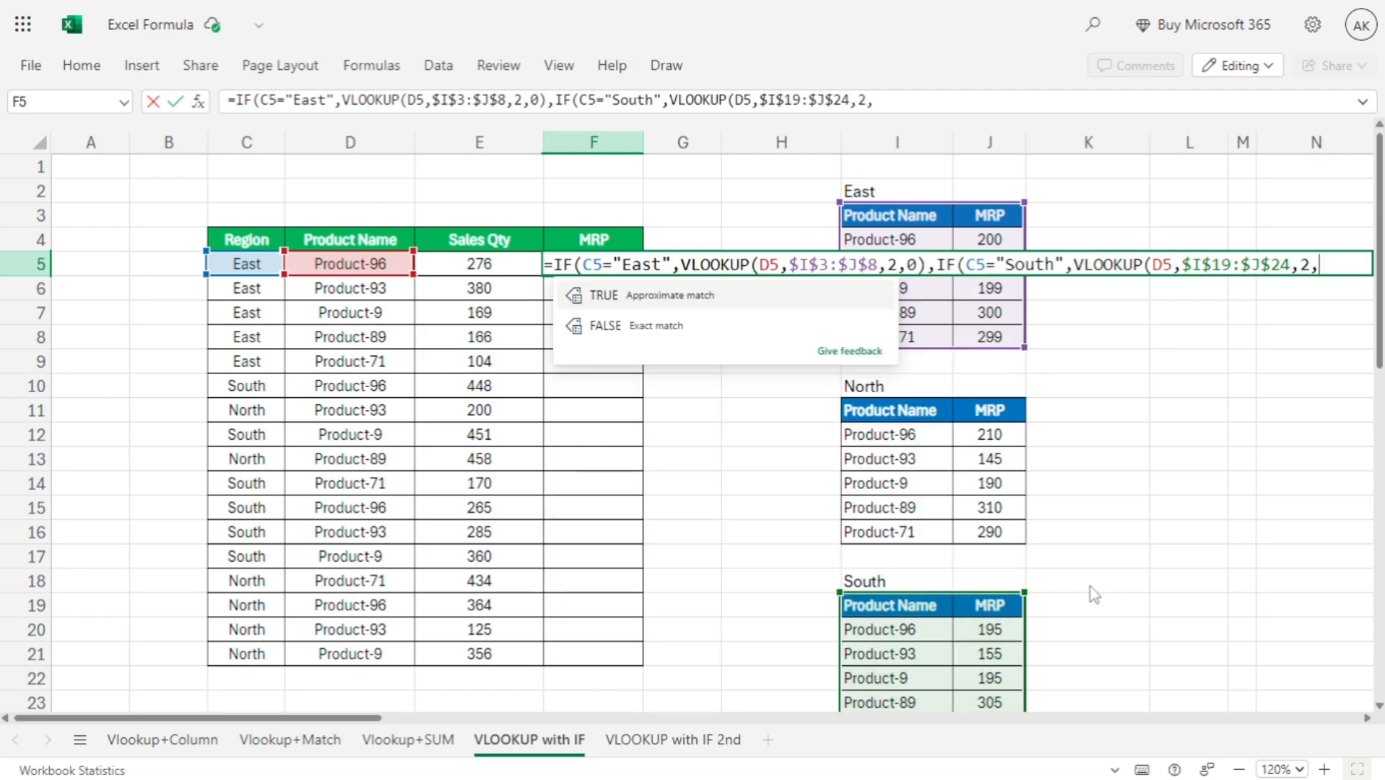
{"action": "type", "text": "0)"}
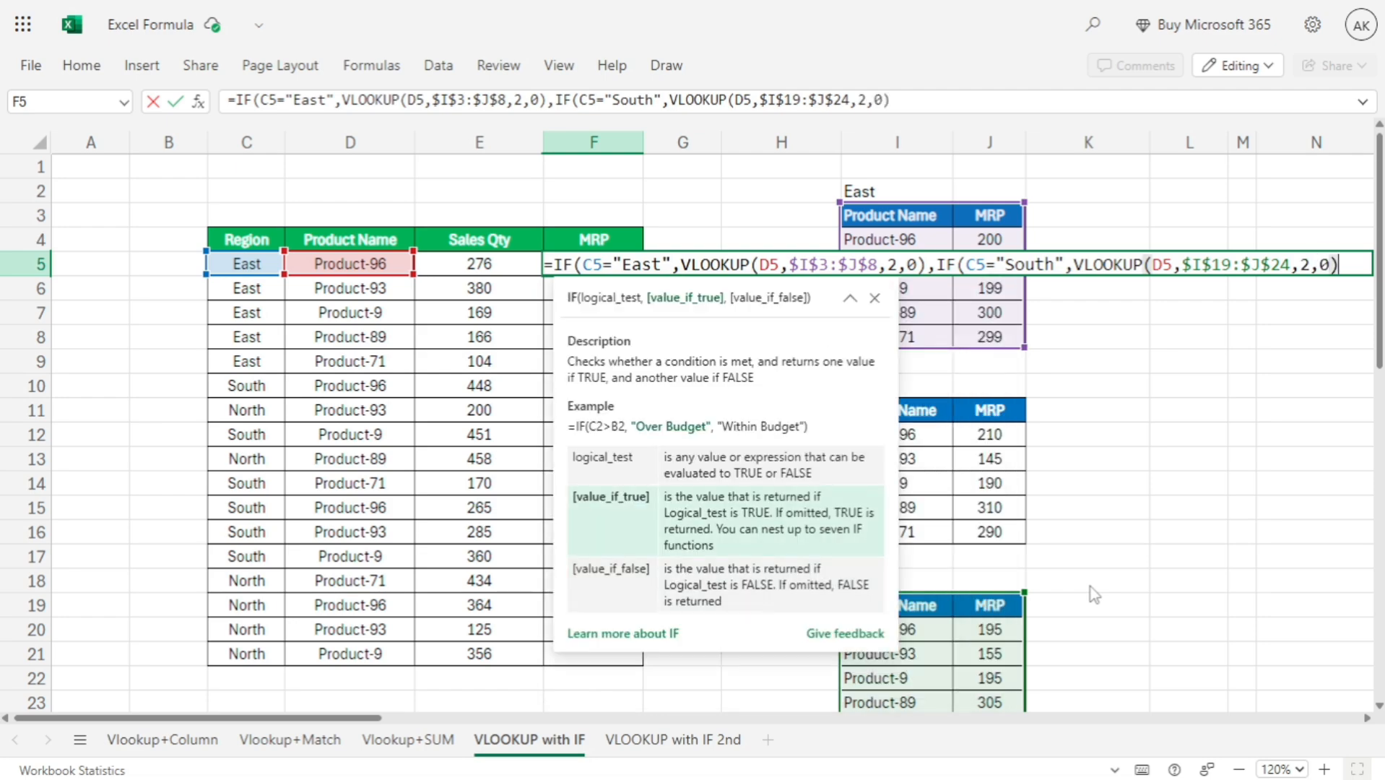
Step: Add VLOOKUP as the nested IF's false value, looking up D5 in $I$11:$J$16 with column 2 and match type 0, and complete the formula
{"action": "type", "text": ","}
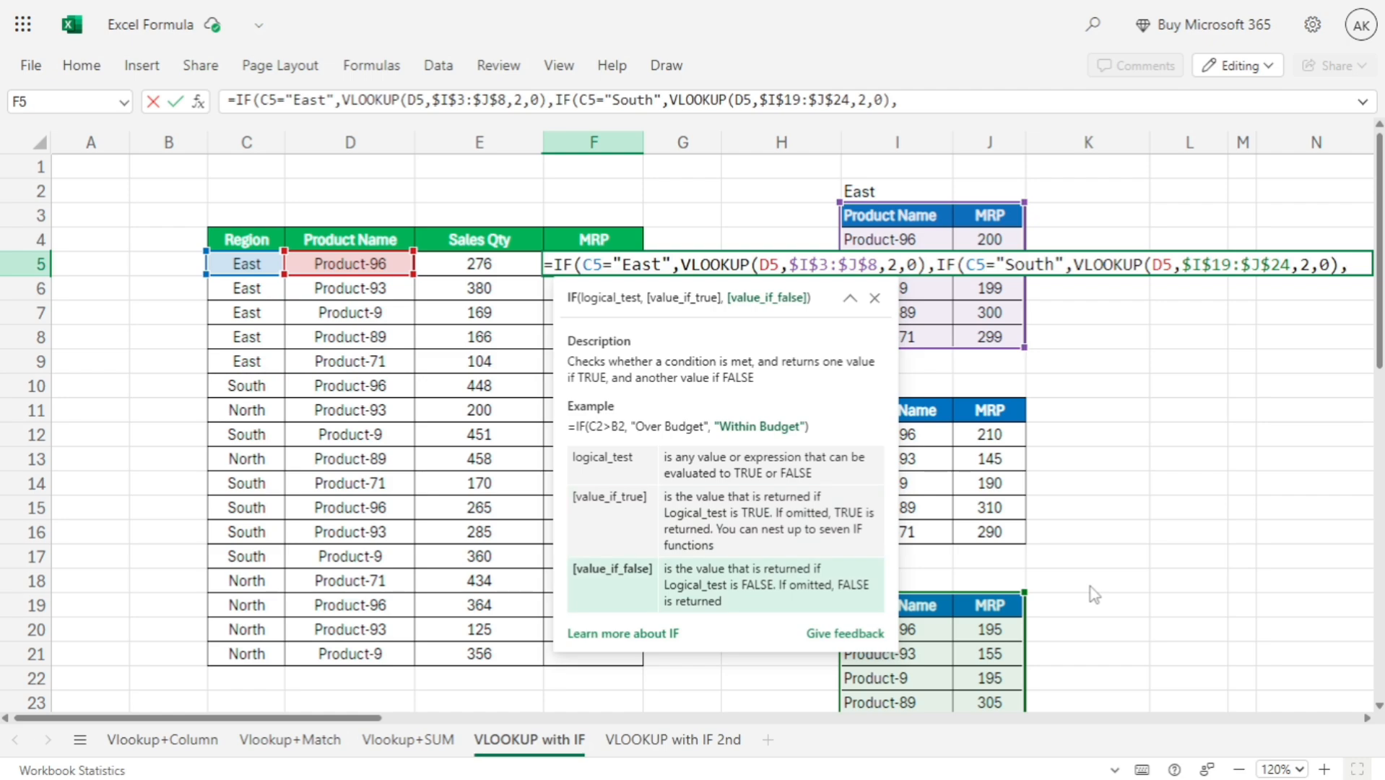
{"action": "type", "text": "VLOOKUP("}
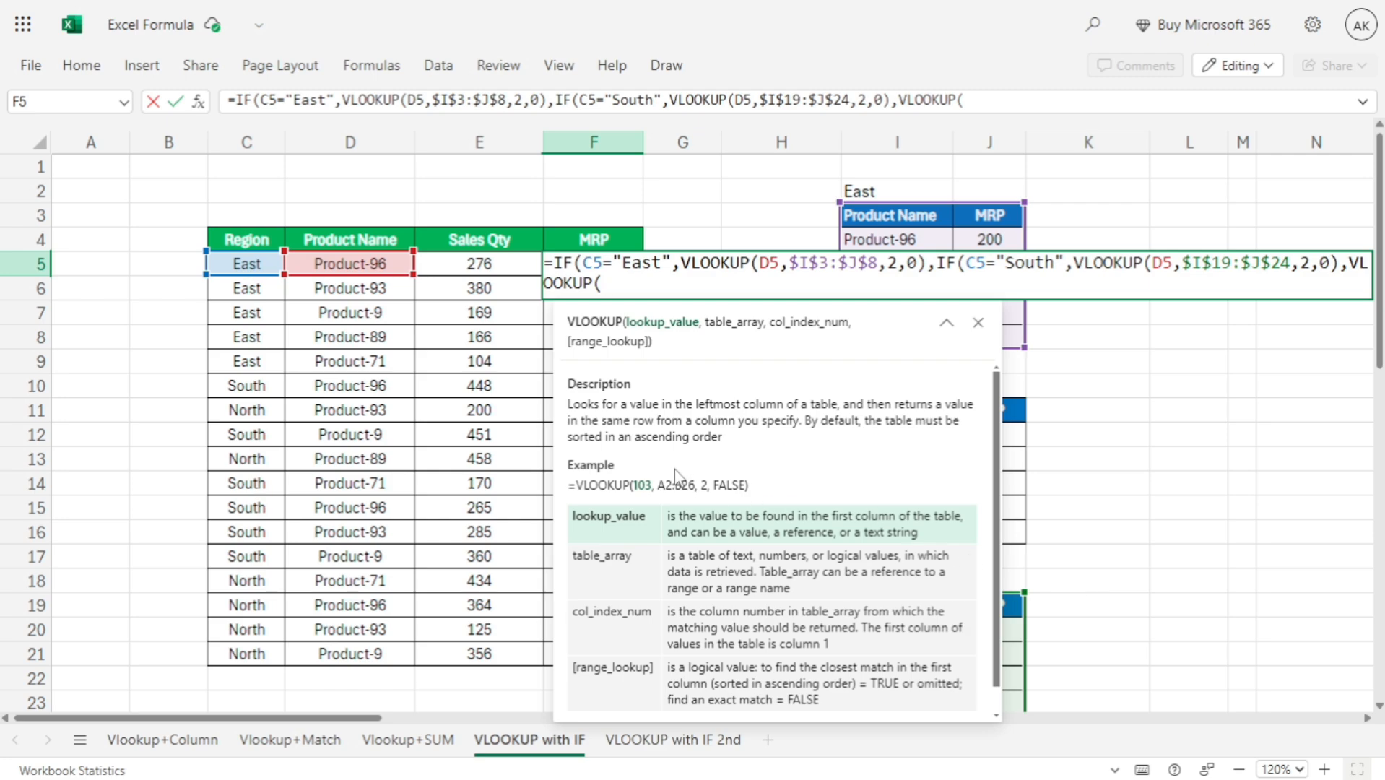
{"action": "left_click", "coordinate": [361, 267]}
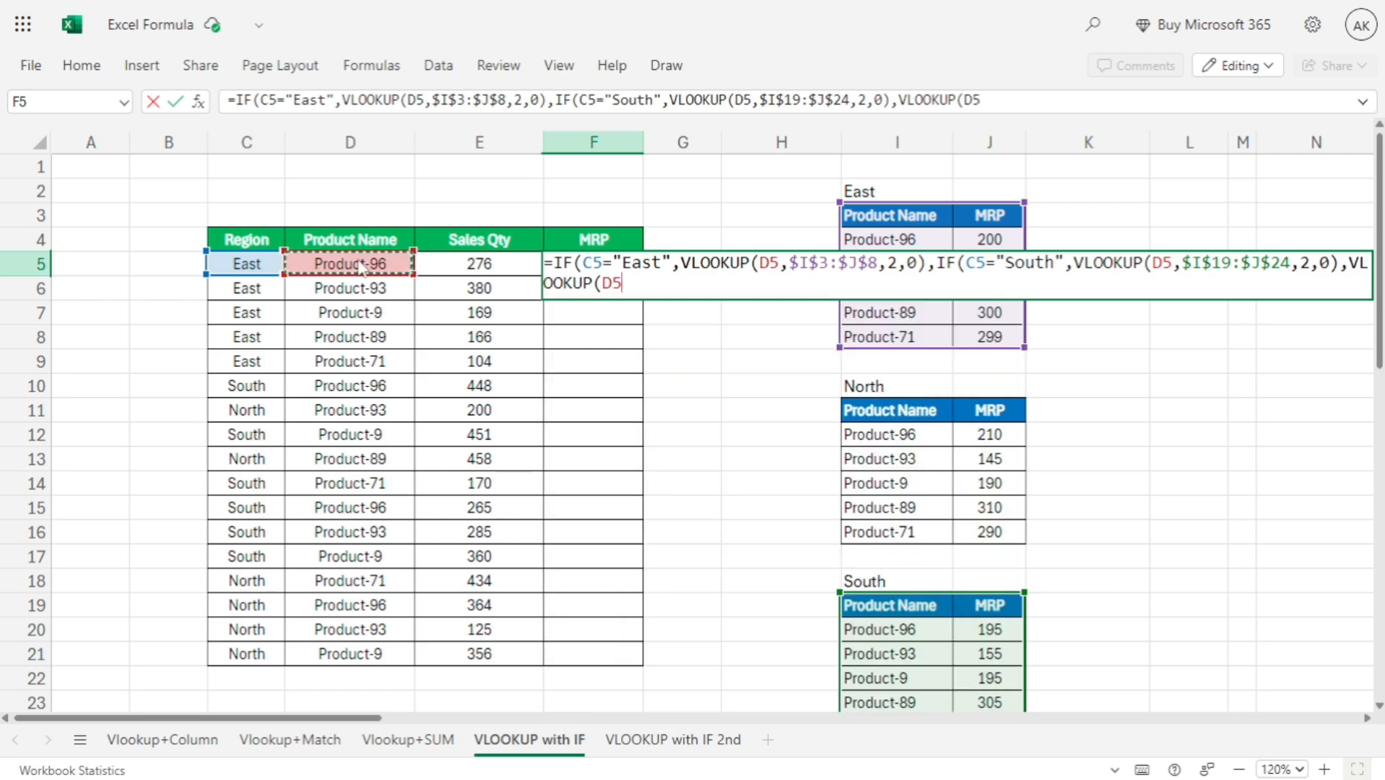
{"action": "type", "text": ","}
{"action": "left_click", "coordinate": [1049, 412]}
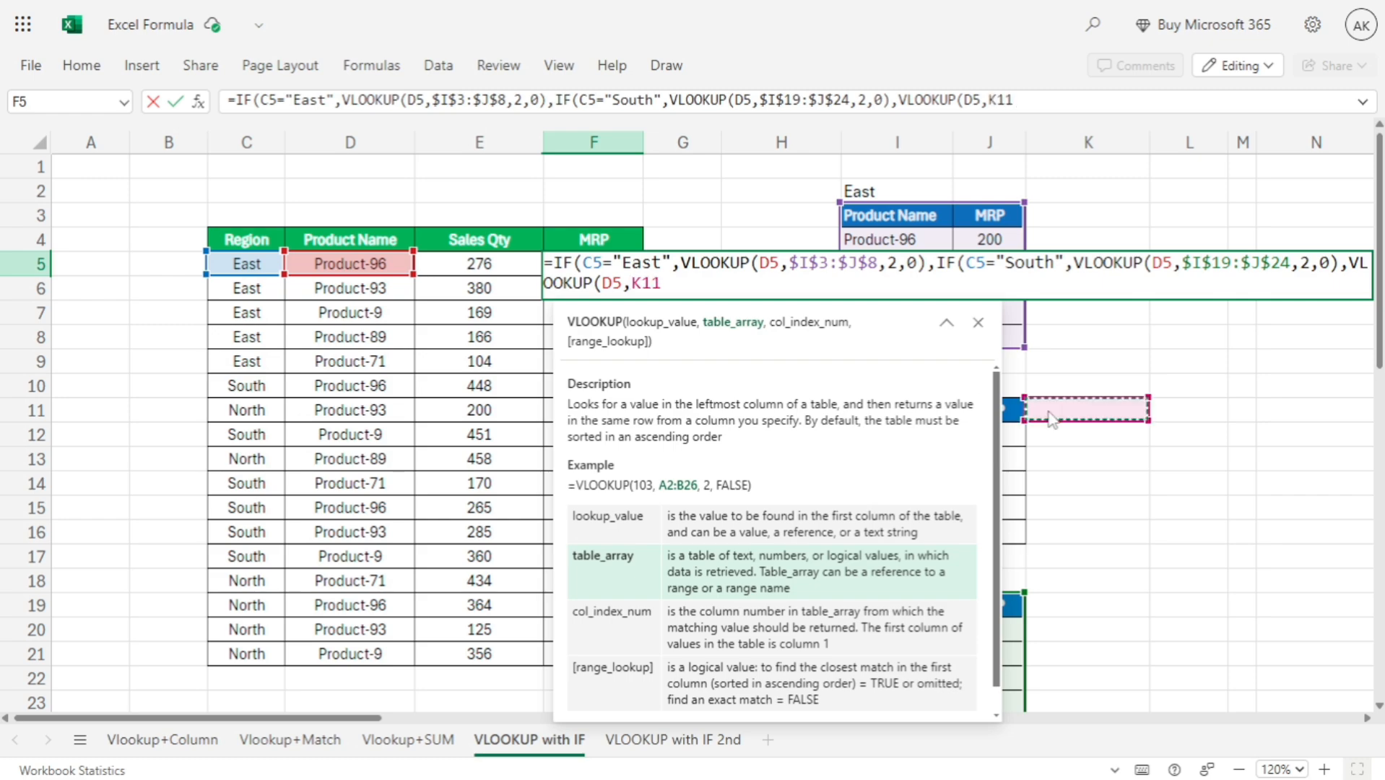
{"action": "left_click_drag", "start_coordinate": [888, 419], "coordinate": [995, 534]}
{"action": "key", "text": "F4"}
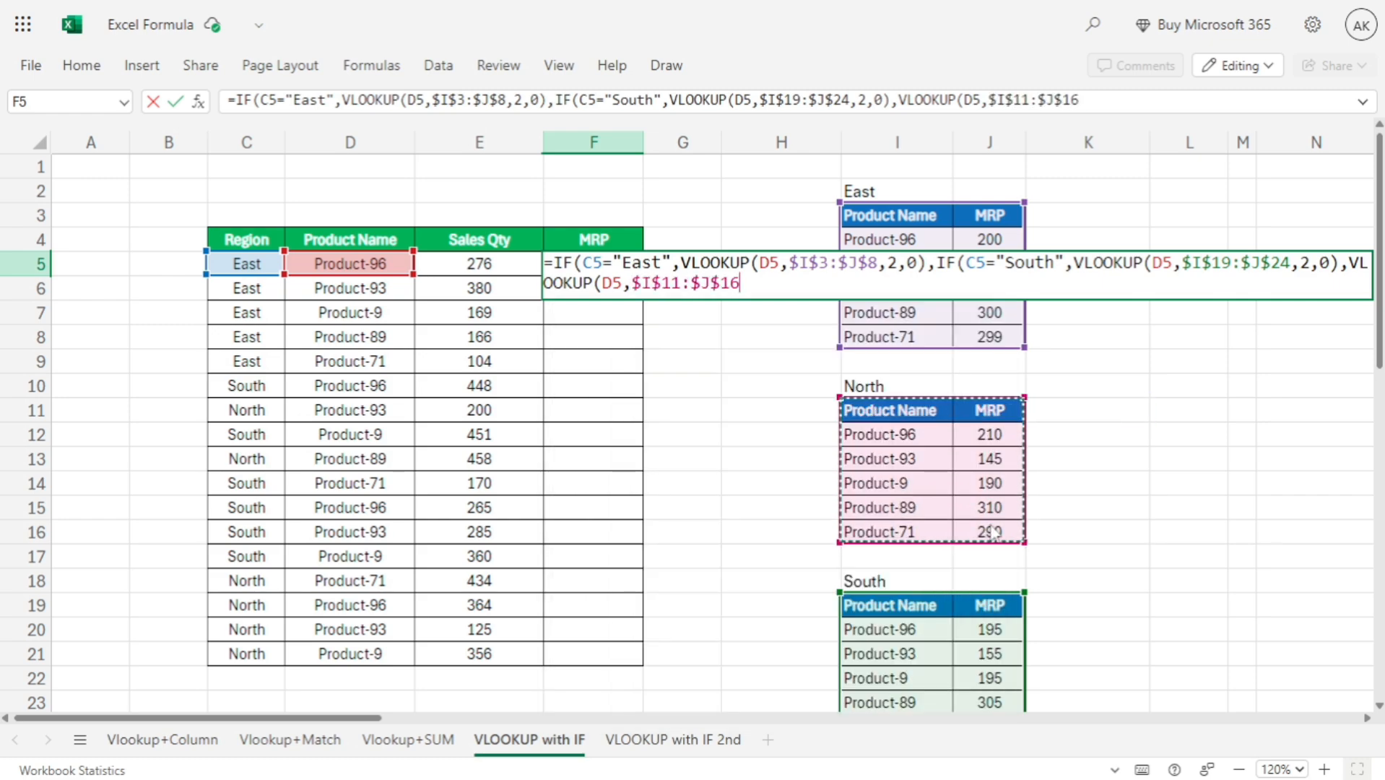
{"action": "type", "text": ",2"}
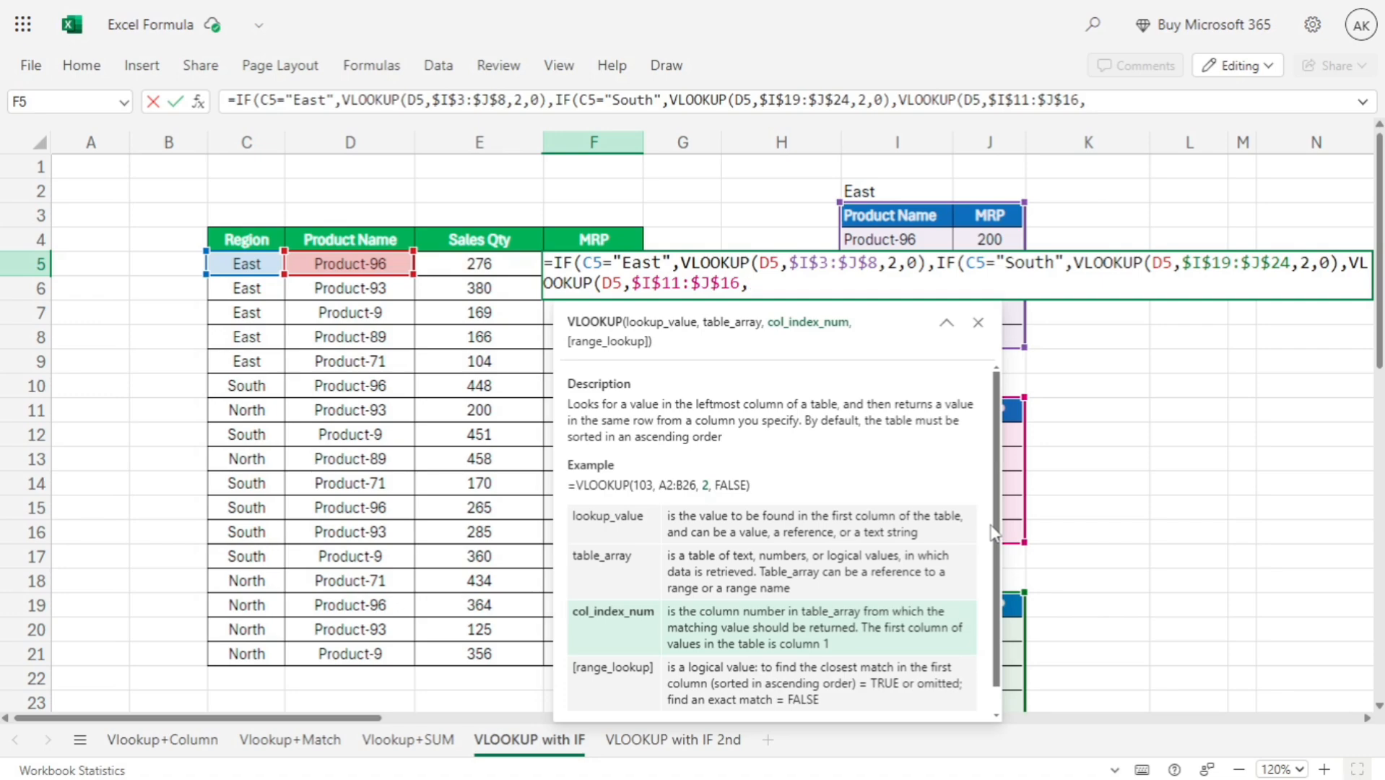
{"action": "type", "text": ",0"}
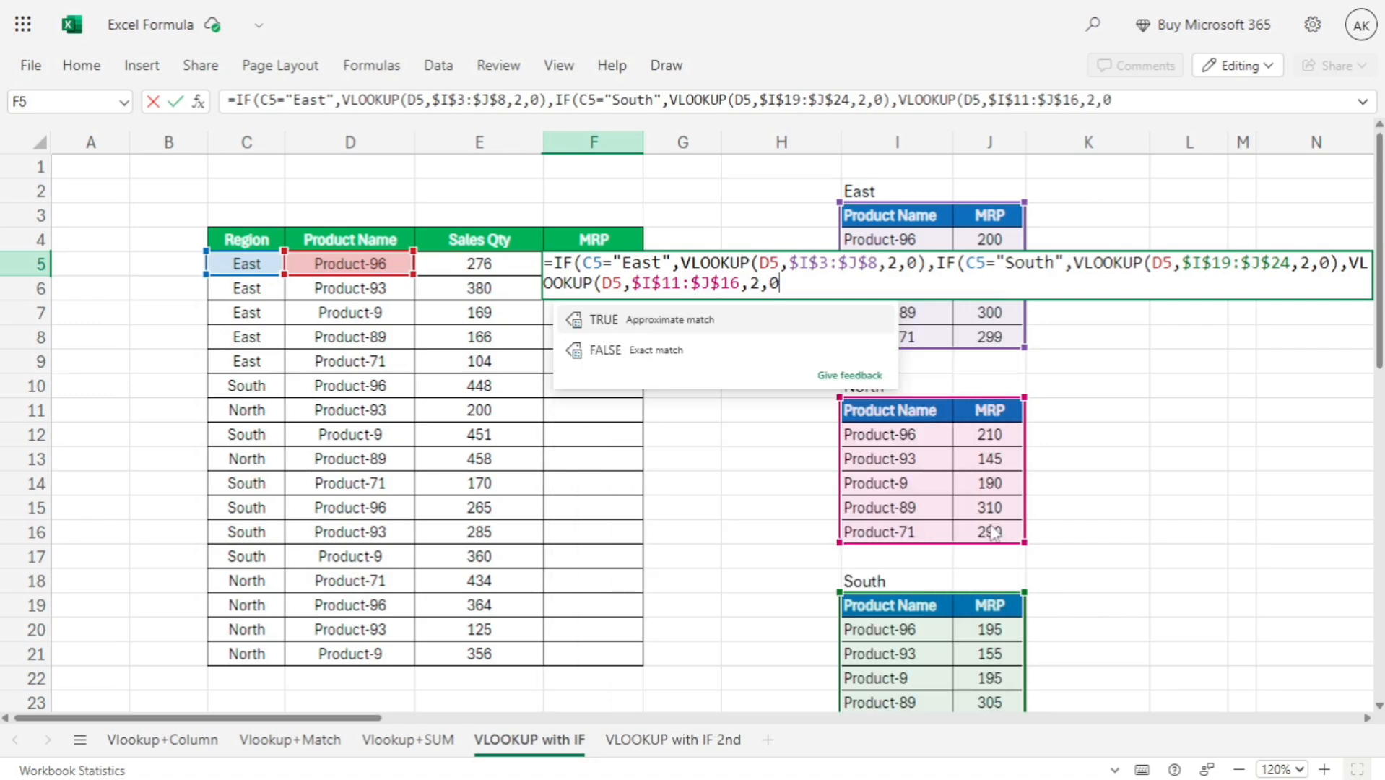
{"action": "type", "text": ")"}
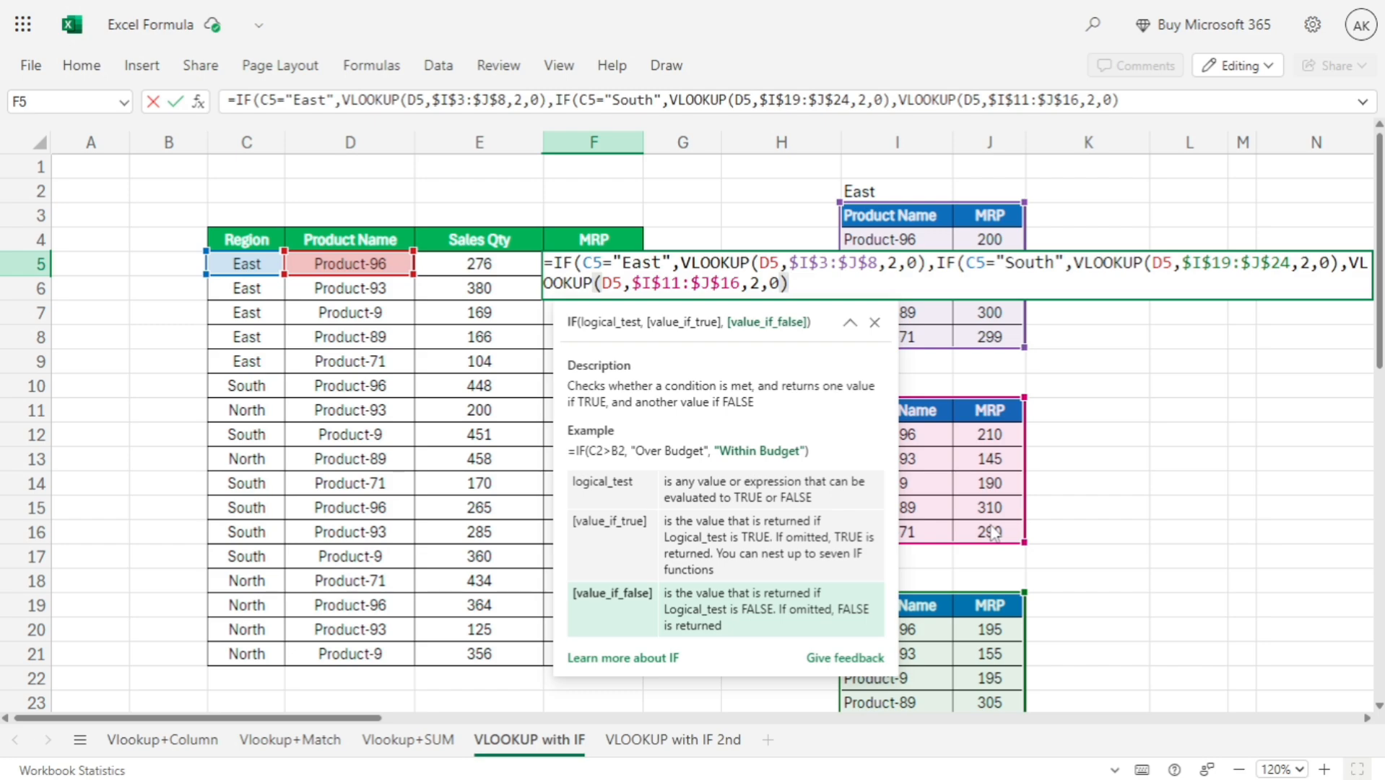
{"action": "type", "text": "))"}
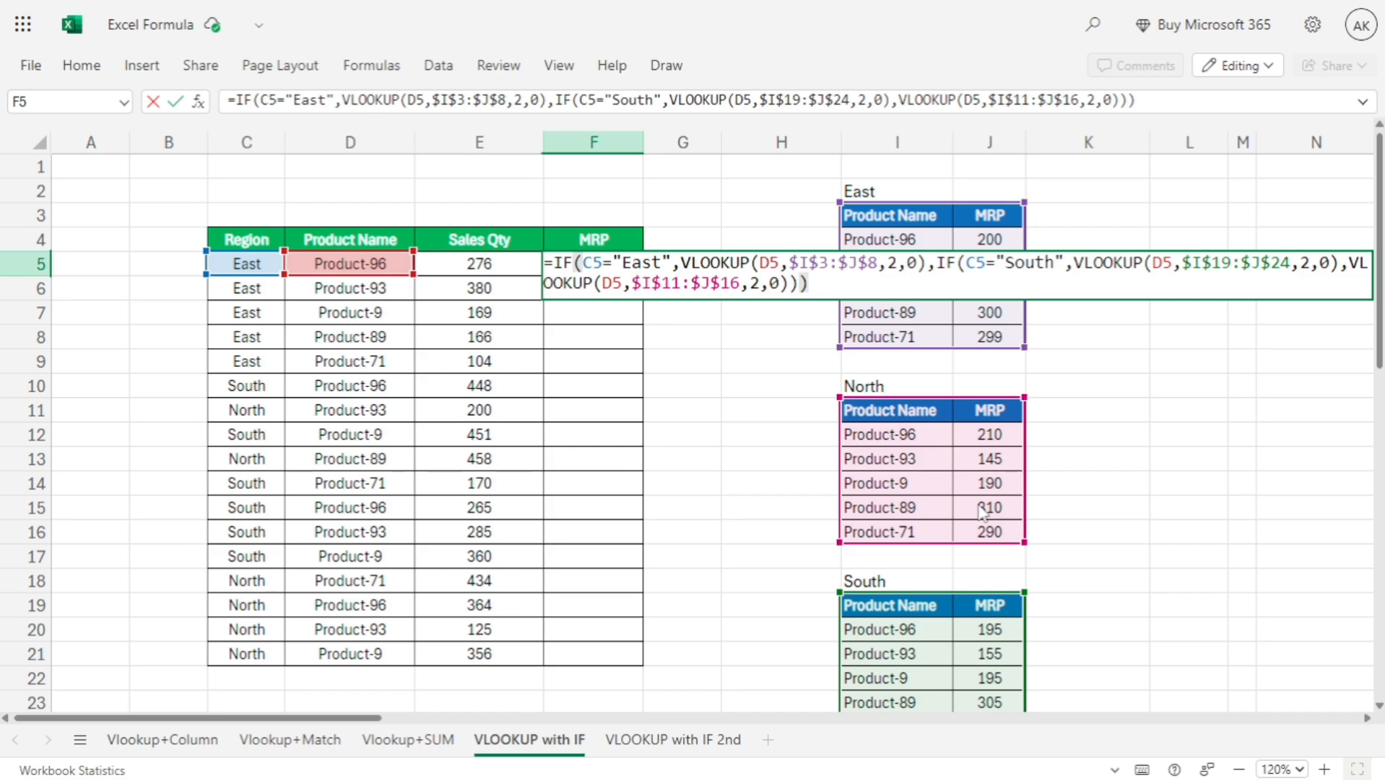
{"action": "key", "text": "Return"}
Step: Fill the F5 formula down the MRP column through the last data row, F21
{"action": "key", "text": "Left"}
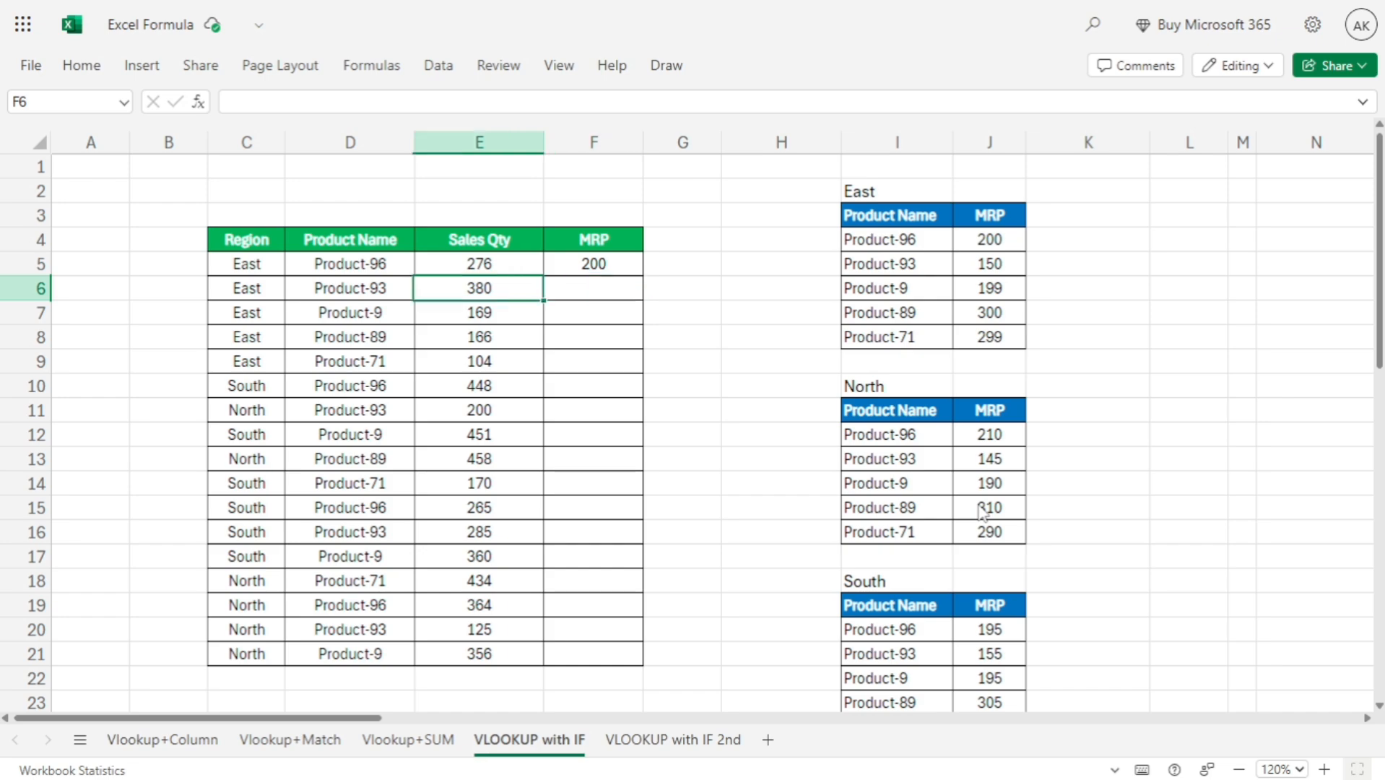
{"action": "key", "text": "ctrl+Down"}
{"action": "key", "text": "Right"}
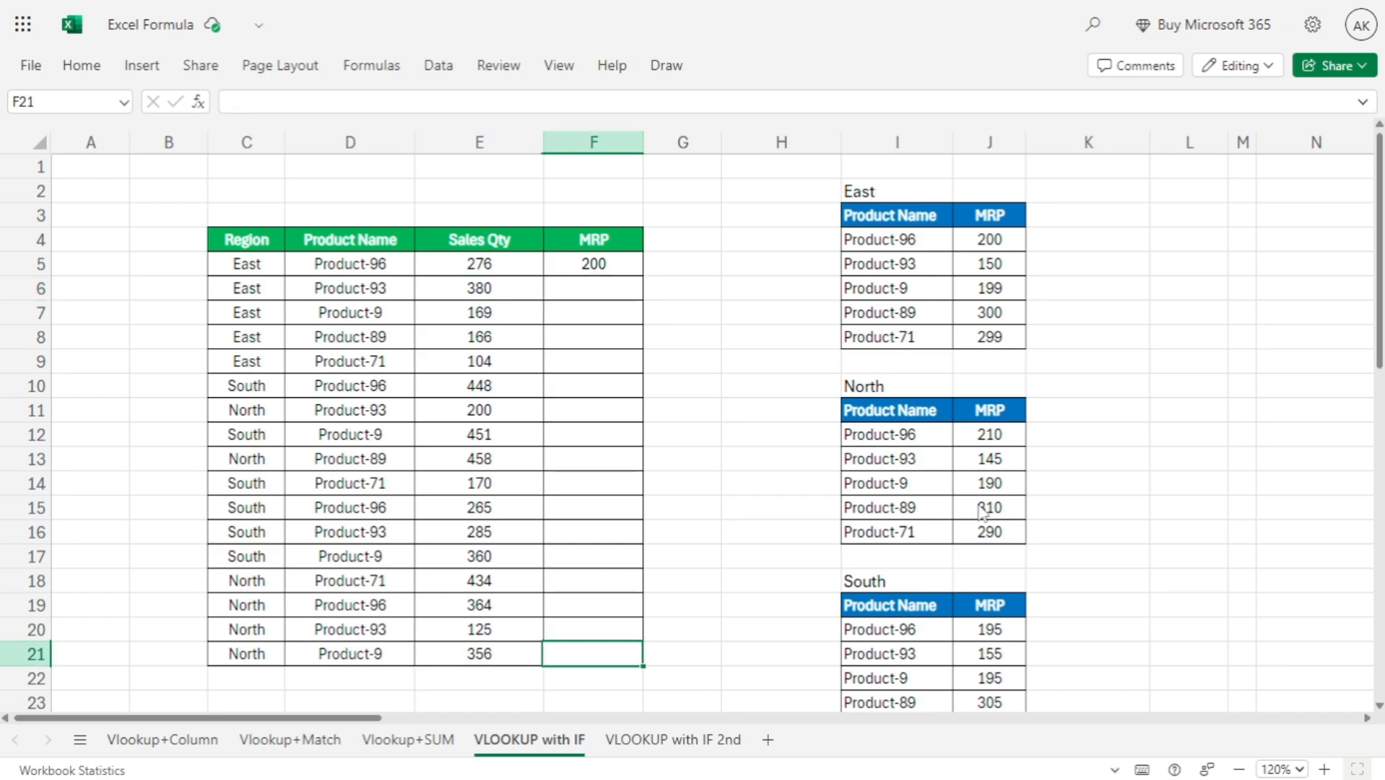
{"action": "key", "text": "ctrl+shift+Up"}
{"action": "key", "text": "ctrl+d"}
{"action": "key", "text": "ctrl+Up"}
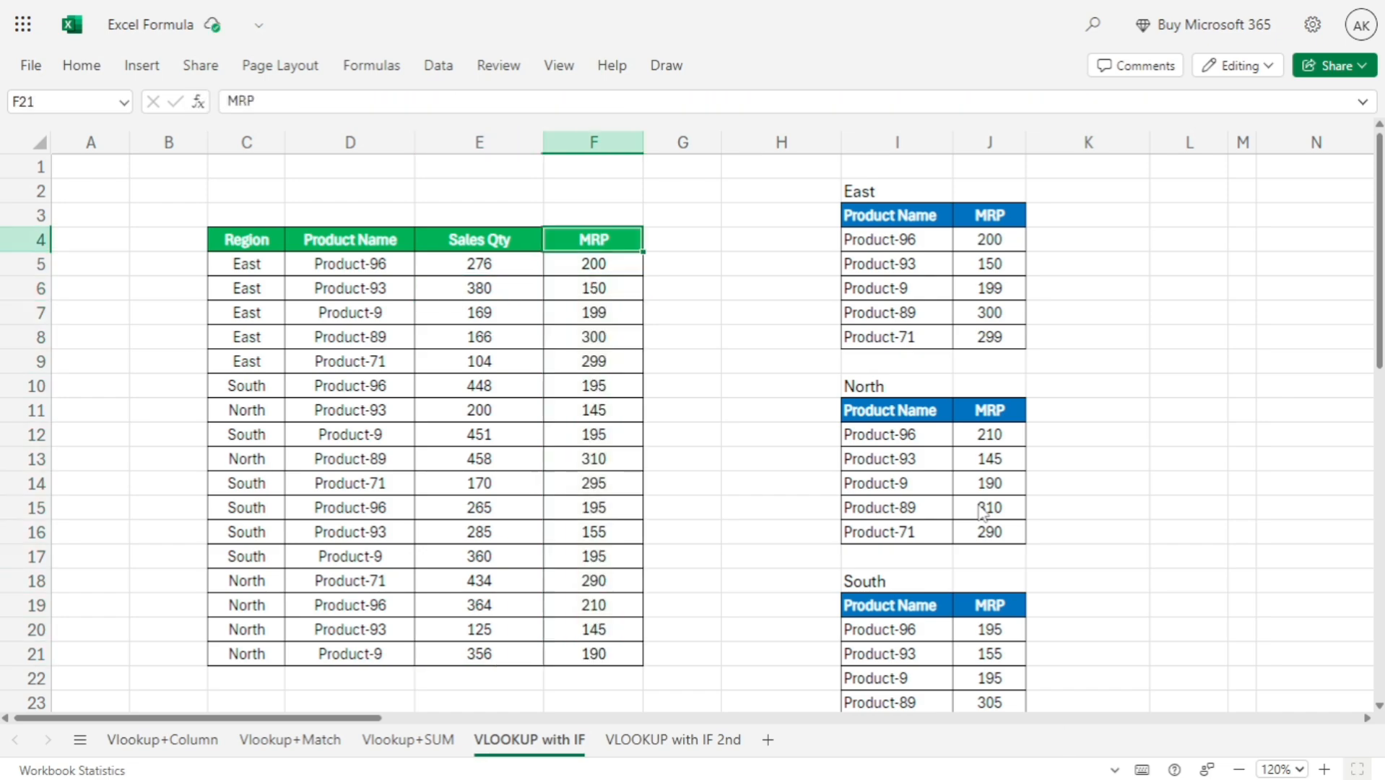
Step: Check the first row's region, product and MRP, and compare Product-96's price across the East, North and South tables
{"action": "key", "text": "Down"}
{"action": "key", "text": "Left"}
{"action": "key", "text": "Left"}
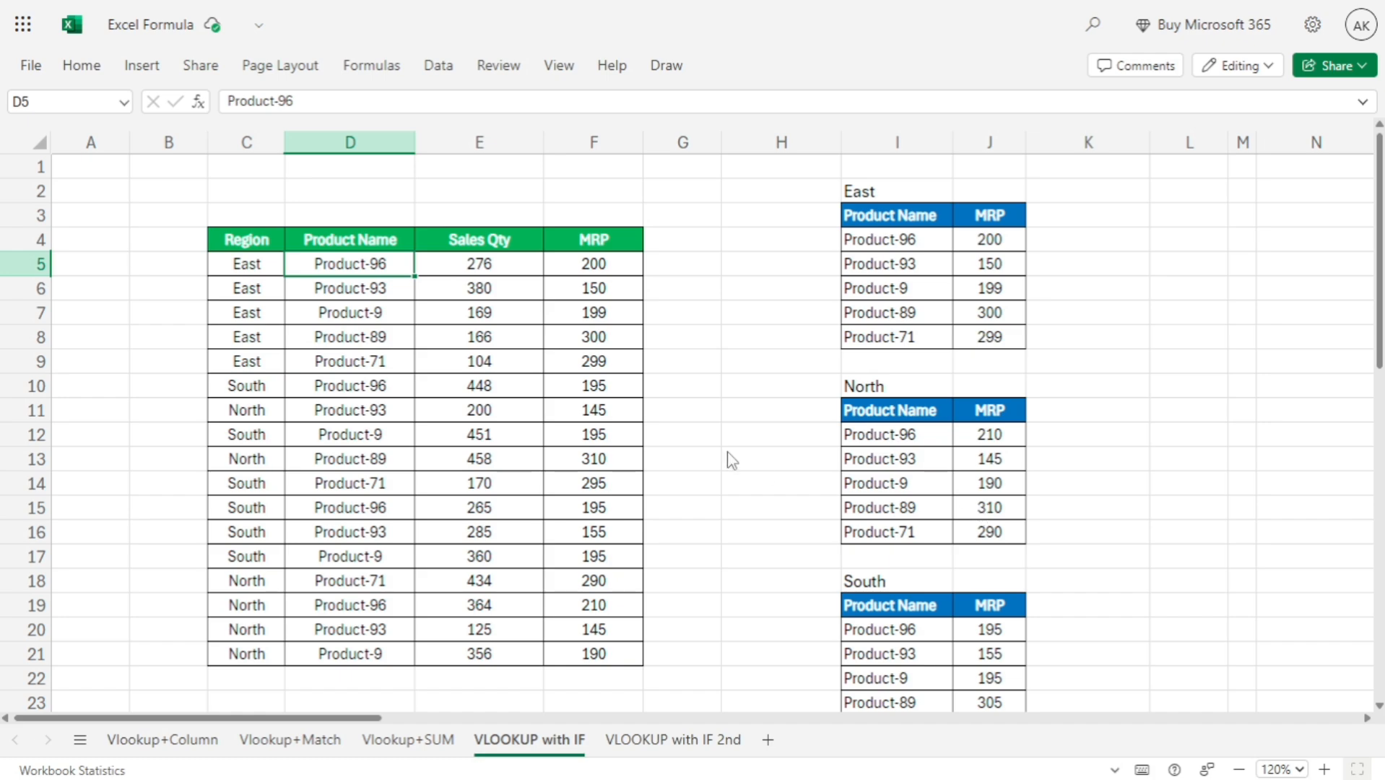
{"action": "left_click", "coordinate": [242, 269]}
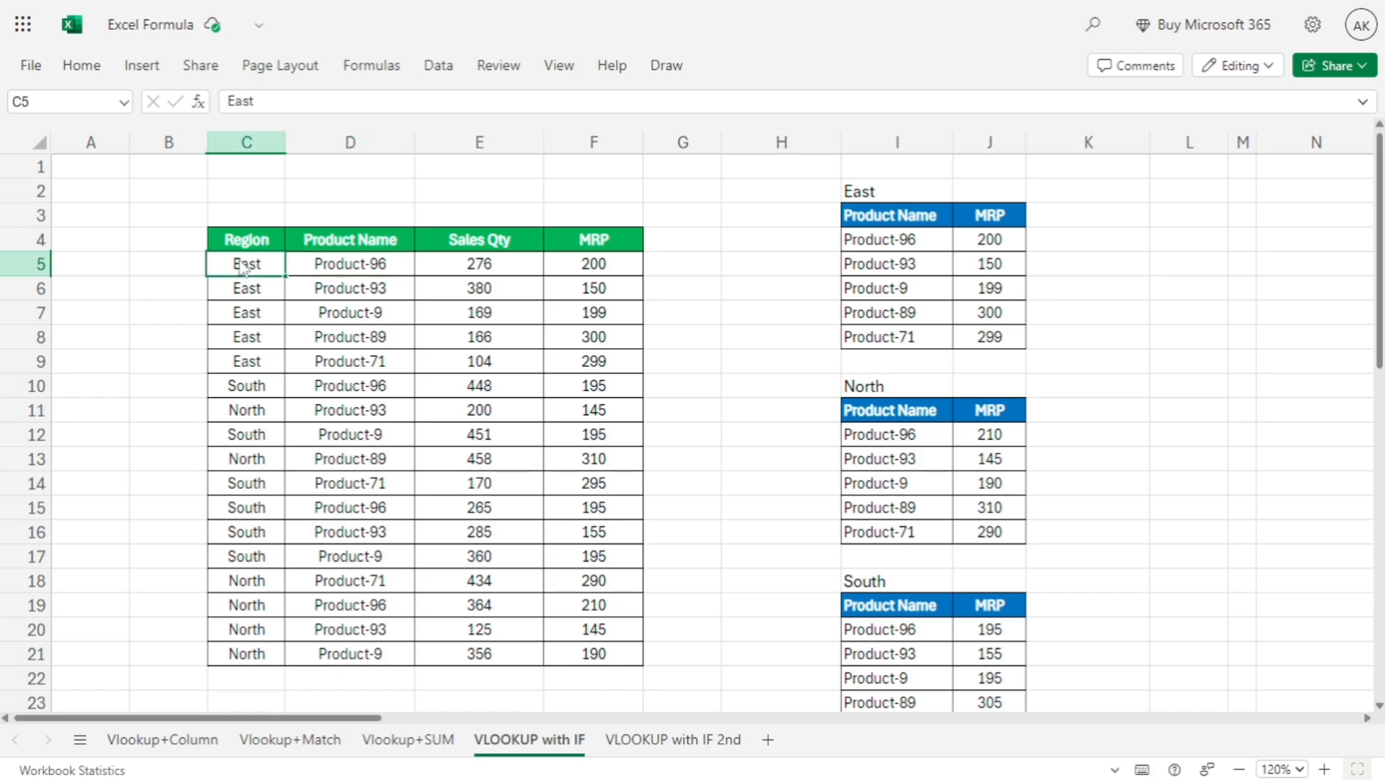
{"action": "left_click", "coordinate": [371, 272]}
{"action": "left_click", "coordinate": [610, 269]}
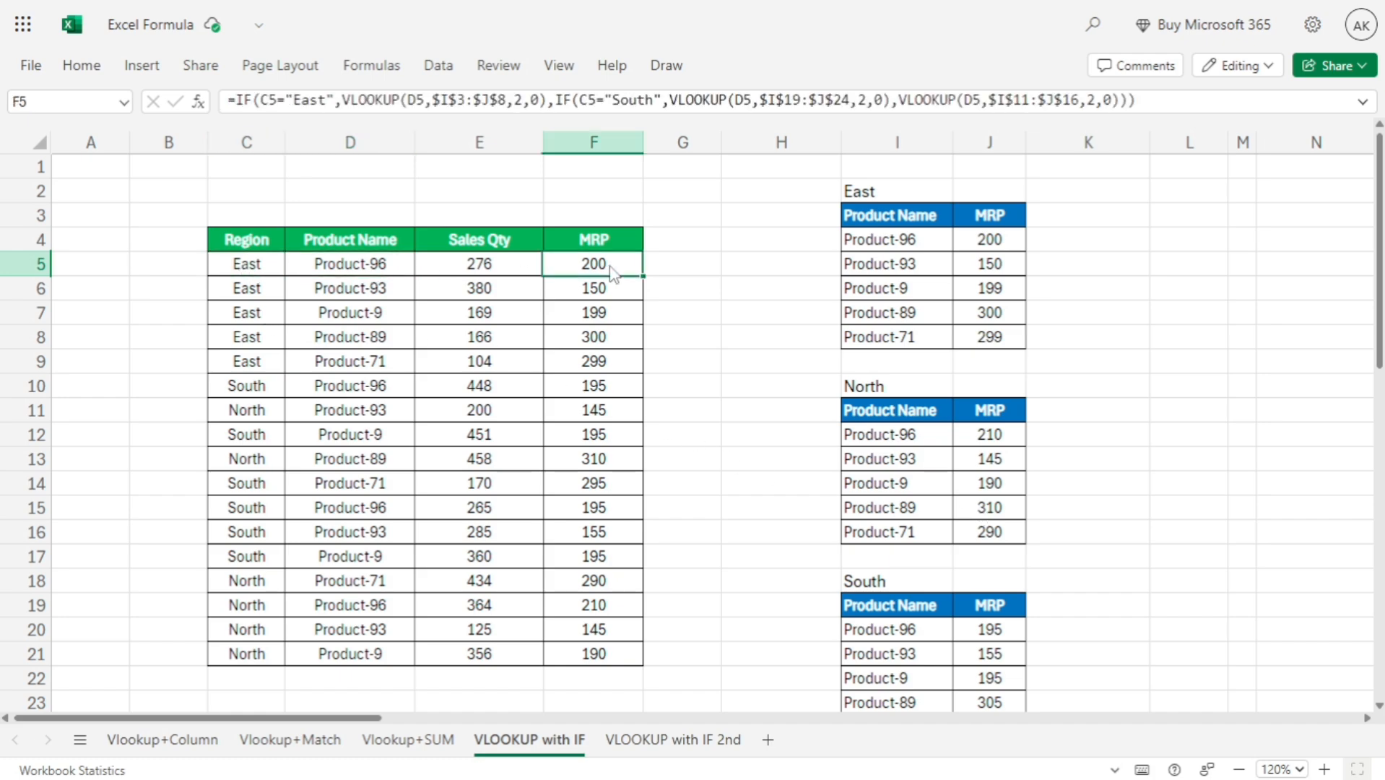
{"action": "left_click", "coordinate": [906, 249]}
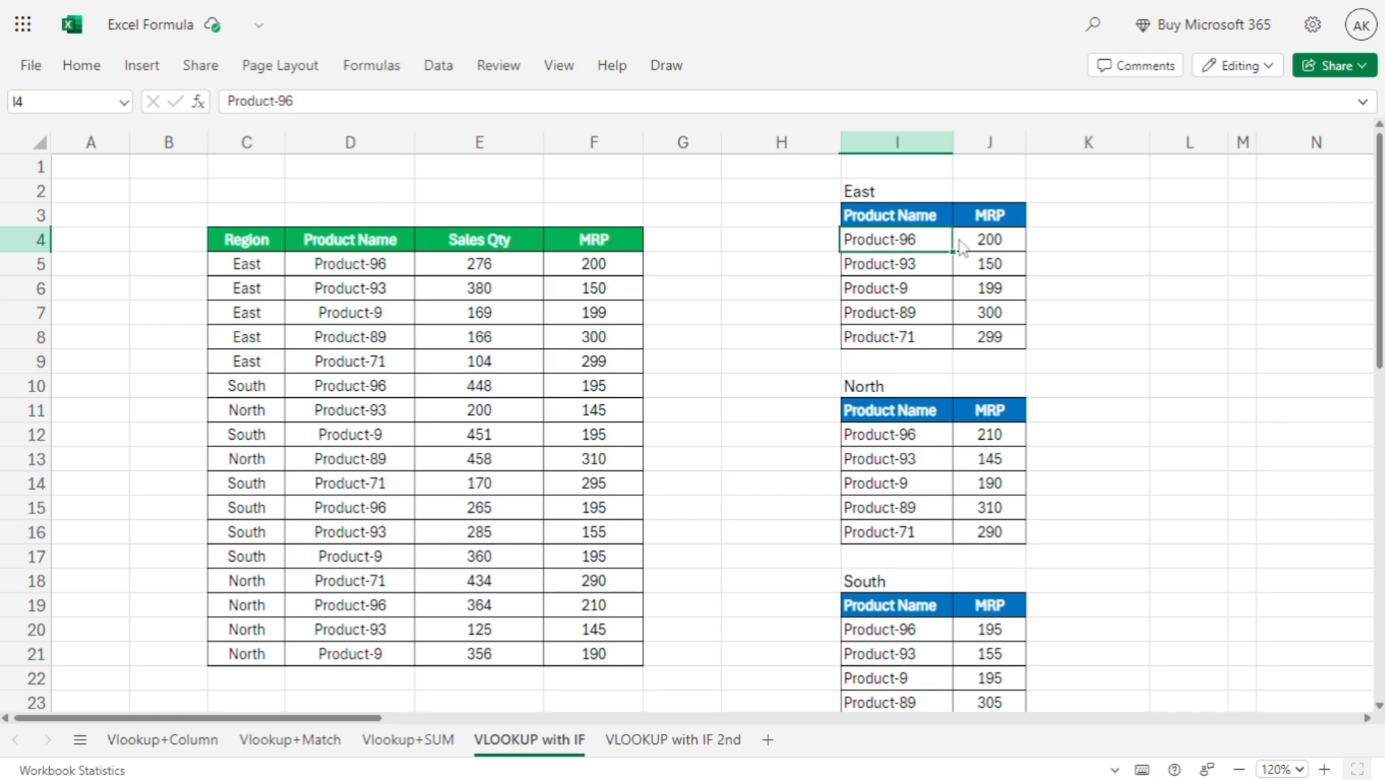
{"action": "left_click", "coordinate": [999, 242]}
{"action": "left_click", "coordinate": [917, 246]}
{"action": "left_click", "coordinate": [930, 435]}
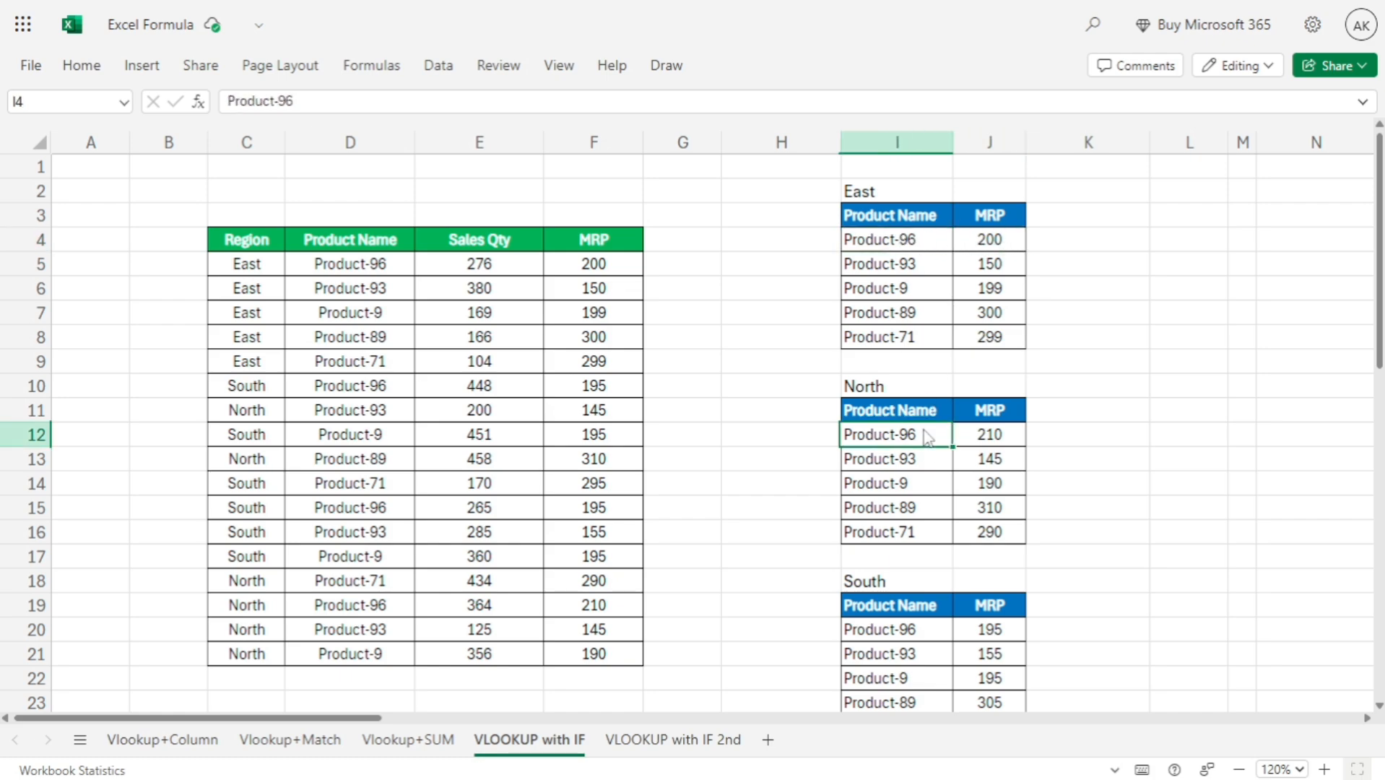
{"action": "left_click", "coordinate": [989, 436]}
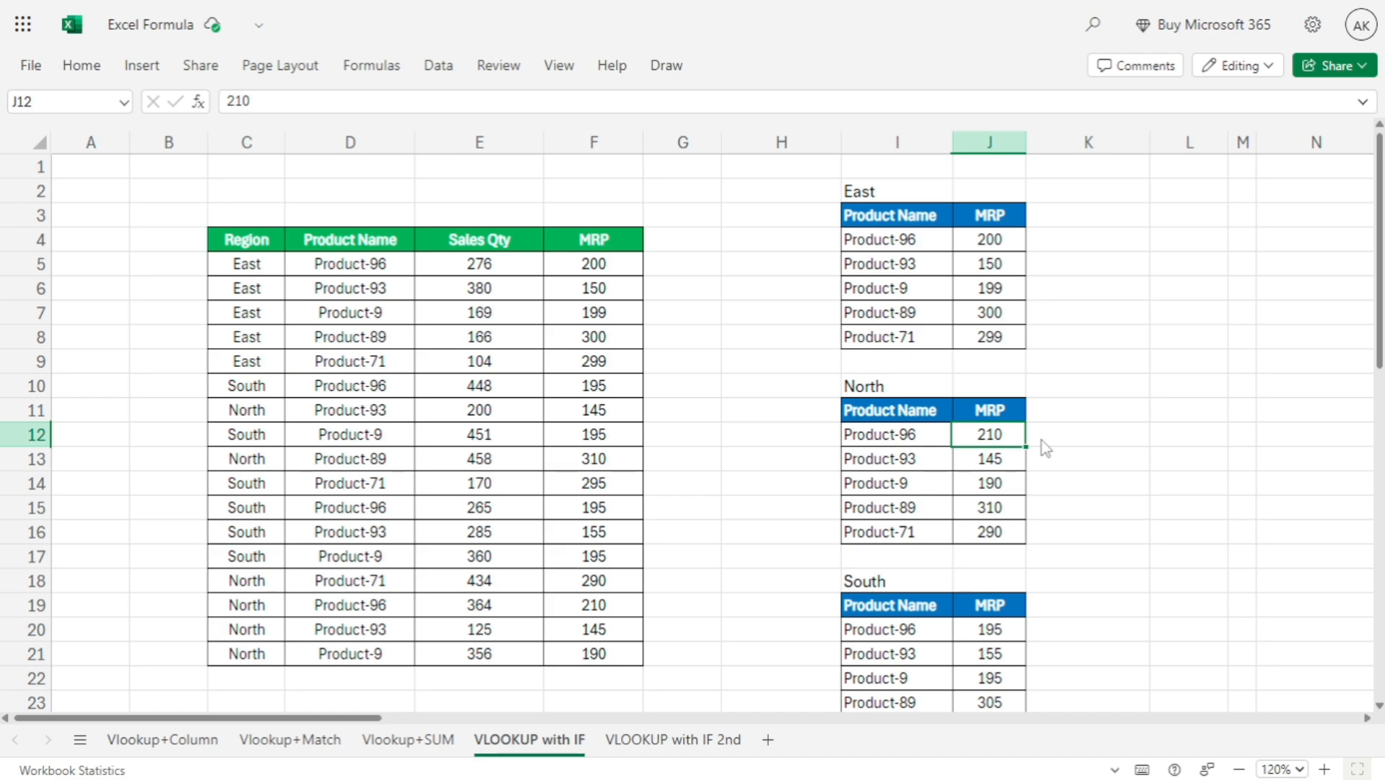
{"action": "left_click", "coordinate": [902, 636]}
{"action": "left_click", "coordinate": [988, 636]}
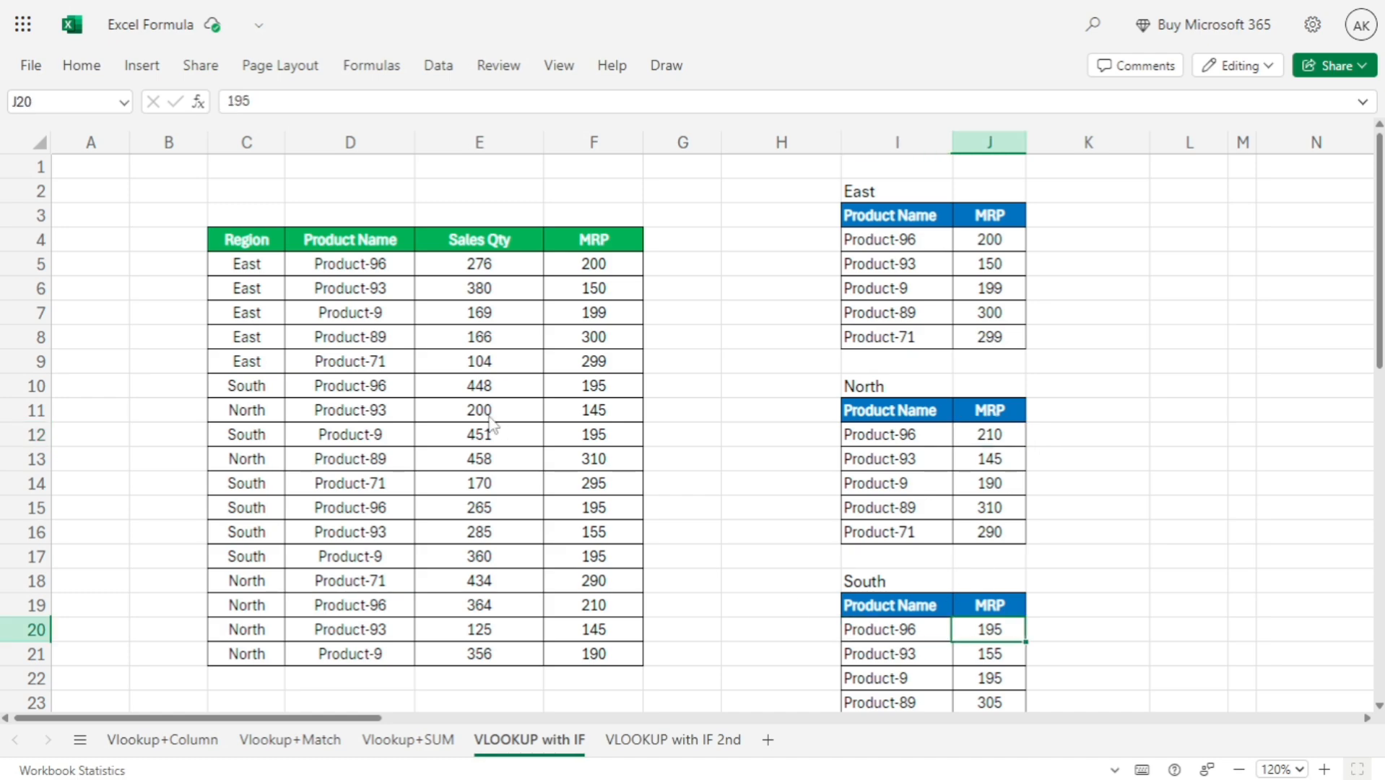
Step: Verify the fetched MRP for Product-96 in the East row 5 and South row 10, comparing the latter with the South table
{"action": "left_click", "coordinate": [248, 271]}
{"action": "left_click", "coordinate": [626, 266]}
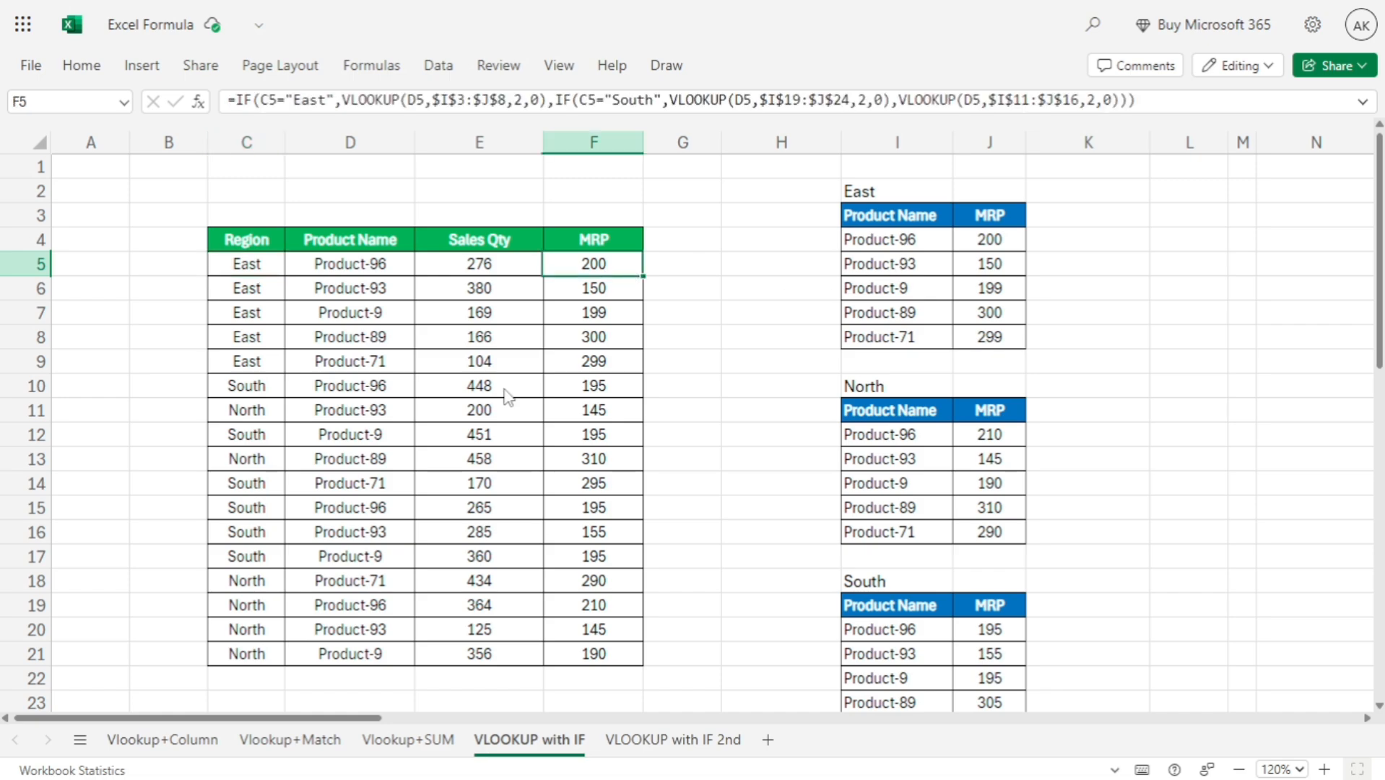
{"action": "left_click", "coordinate": [381, 394]}
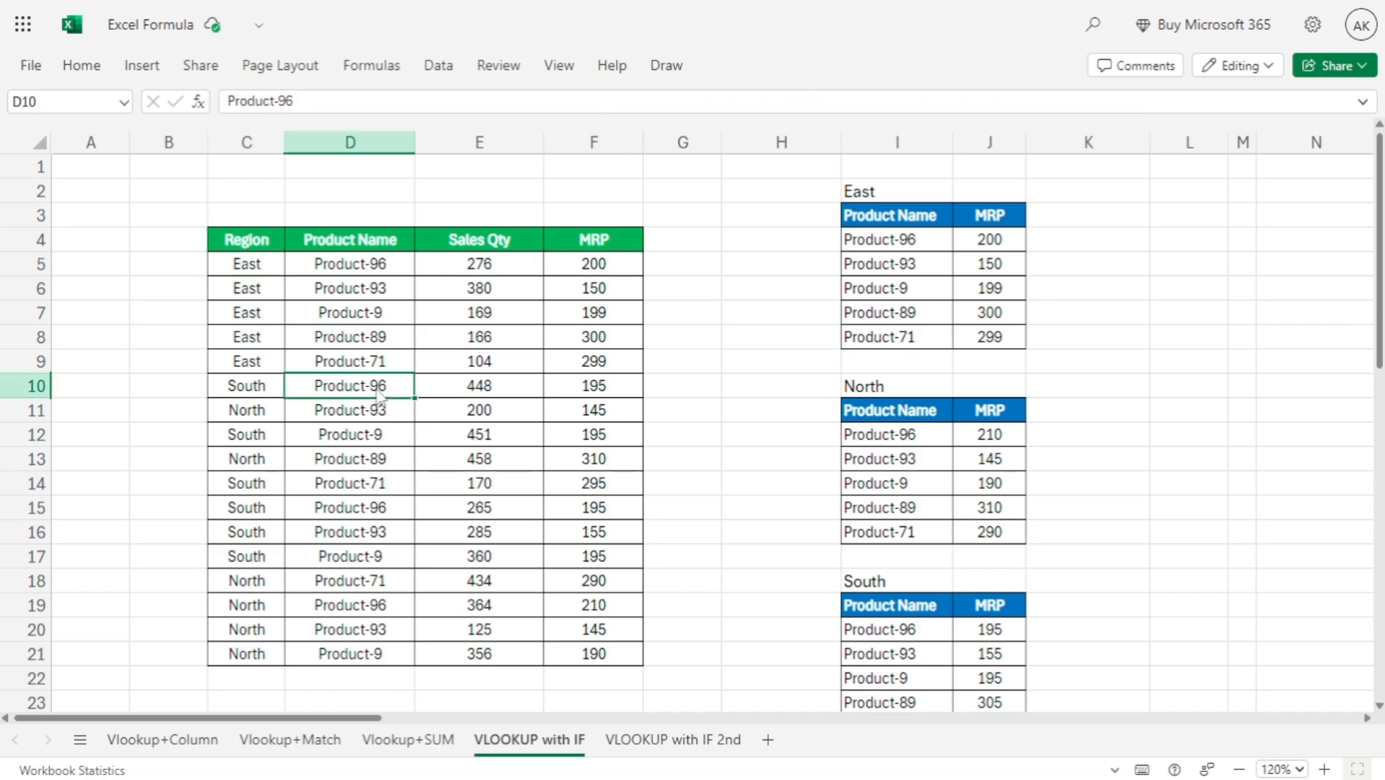
{"action": "left_click", "coordinate": [592, 394]}
{"action": "left_click", "coordinate": [1008, 632]}
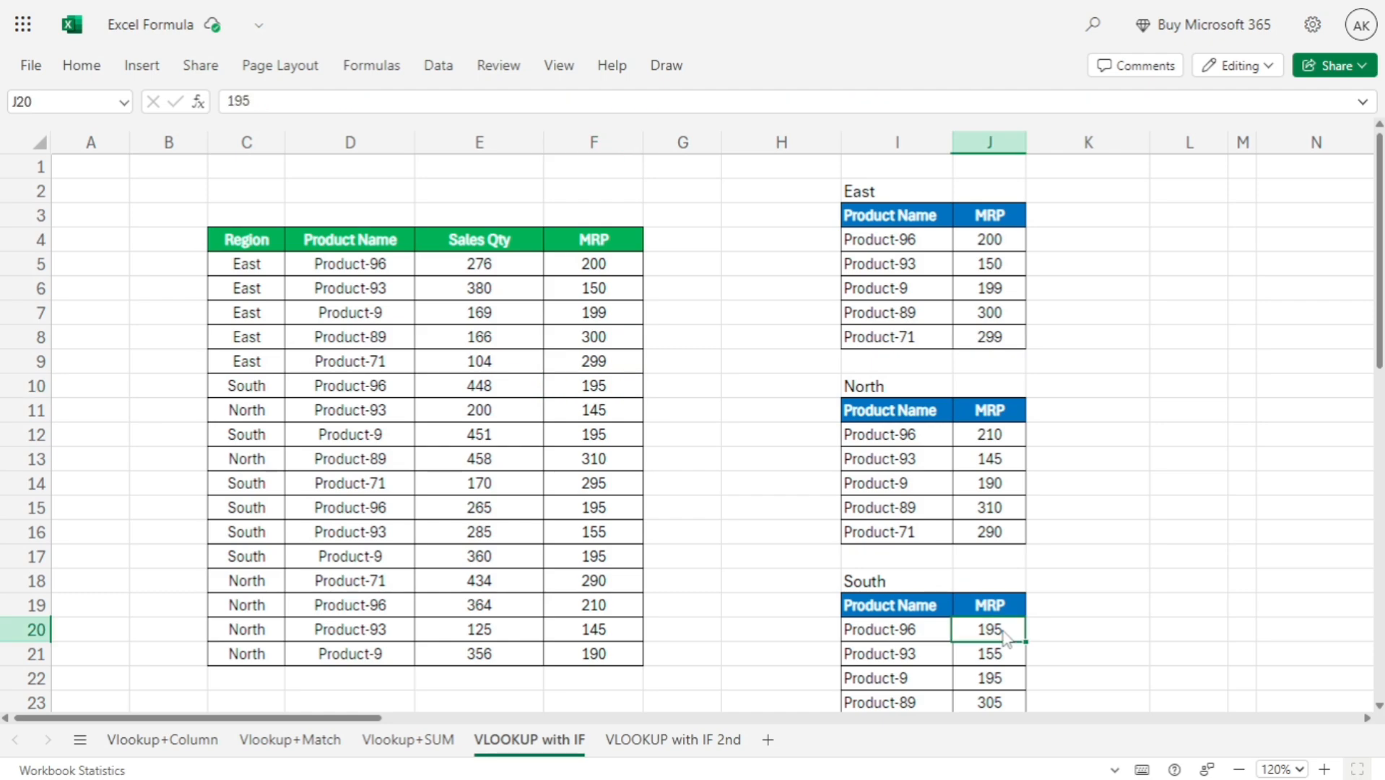
{"action": "left_click_drag", "start_coordinate": [866, 615], "coordinate": [986, 644]}
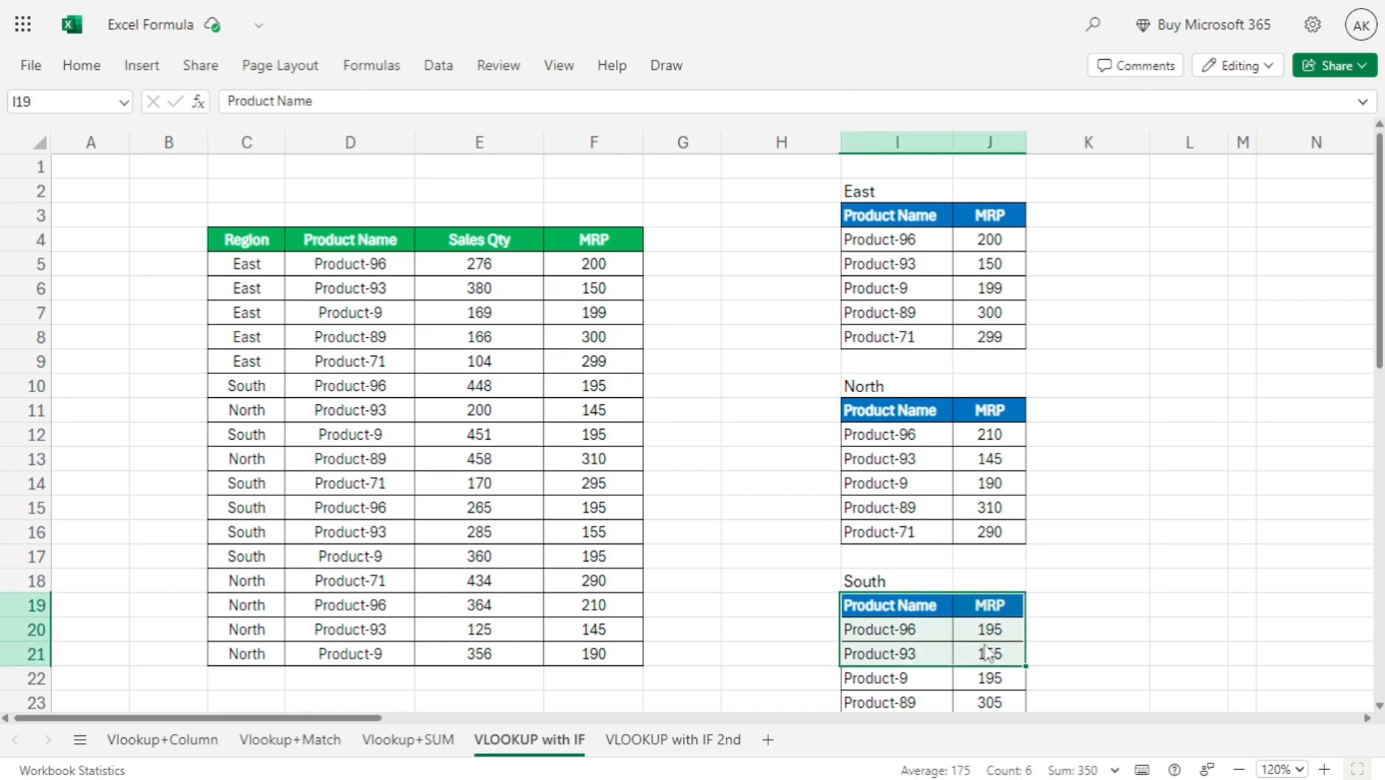
{"action": "left_click", "coordinate": [987, 640]}
{"action": "left_click", "coordinate": [882, 640]}
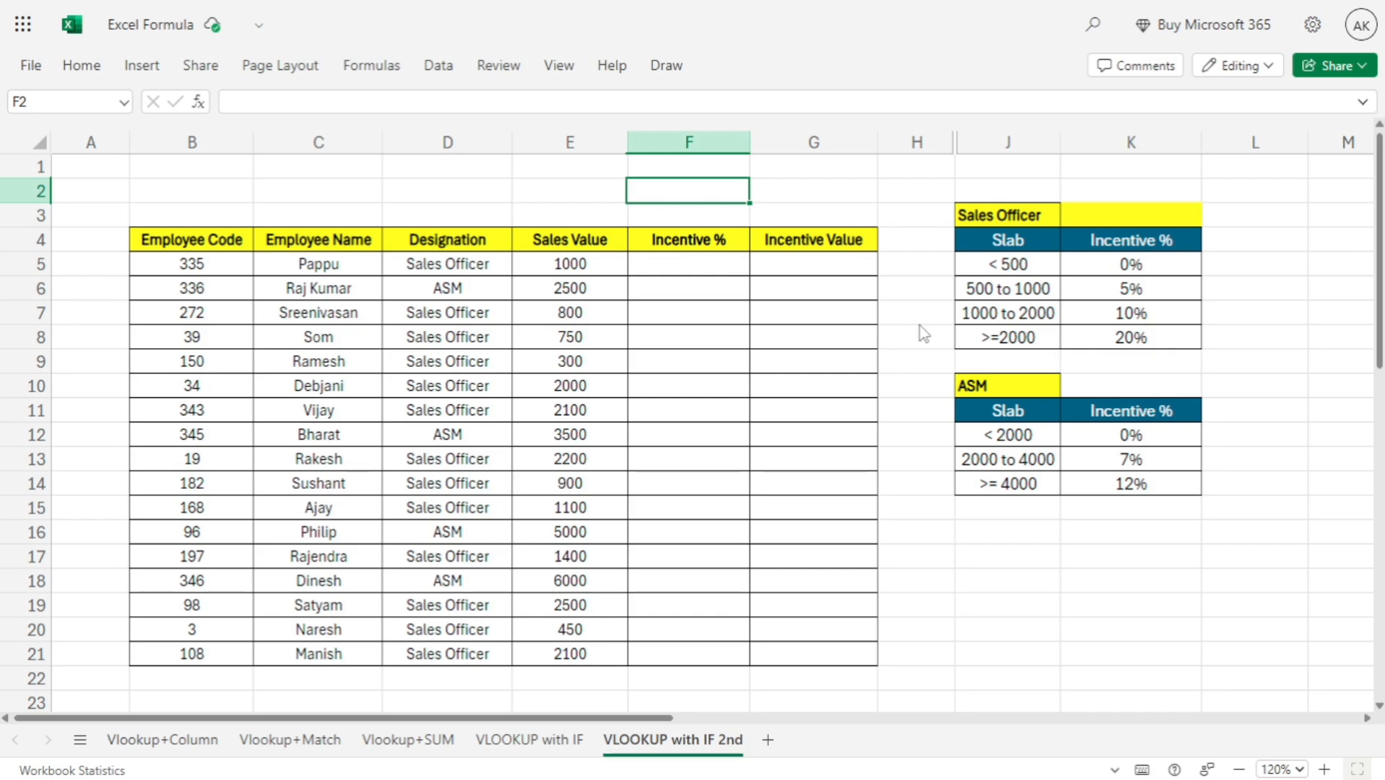
Step: Review the employee names, designations and sales values in the data table on the VLOOKUP with IF 2nd sheet
{"action": "left_click_drag", "start_coordinate": [205, 242], "coordinate": [552, 514]}
{"action": "left_click", "coordinate": [291, 371]}
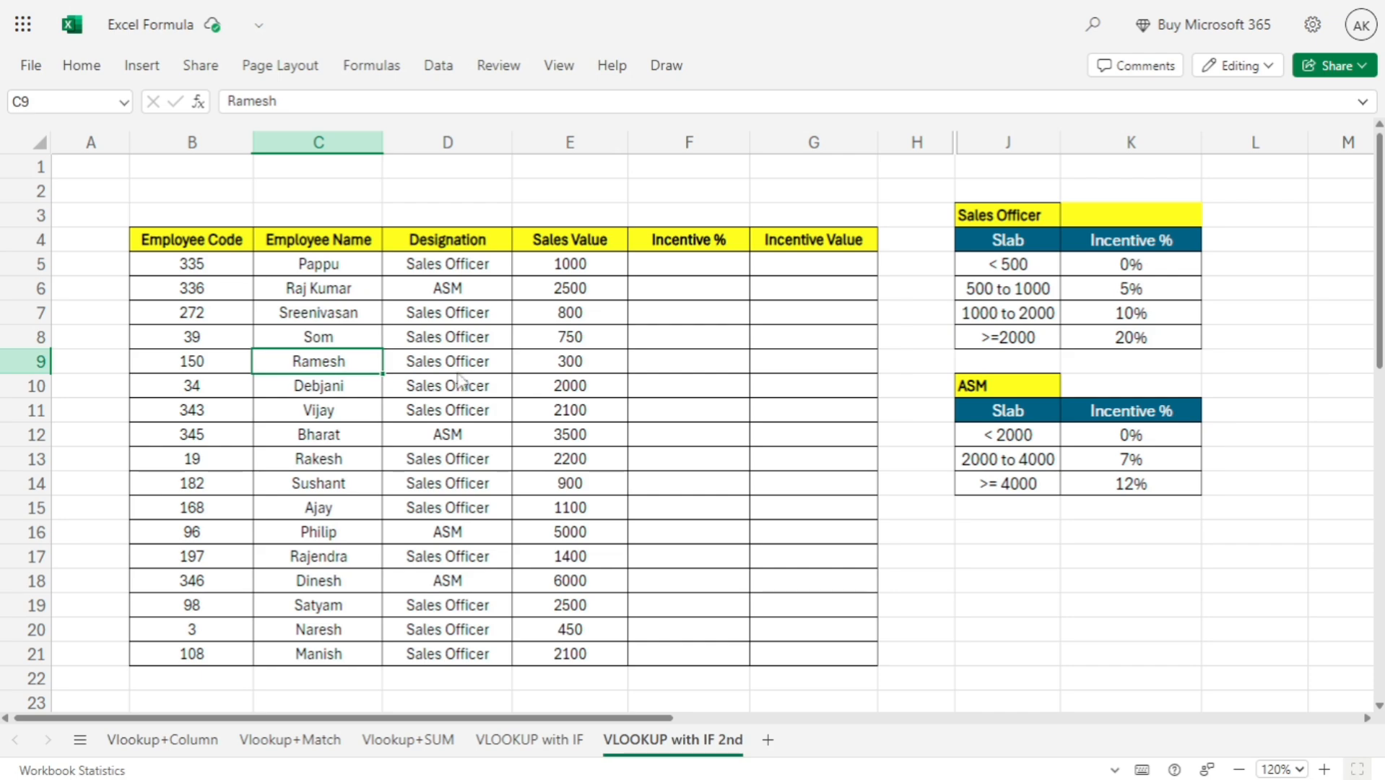
{"action": "left_click", "coordinate": [463, 309]}
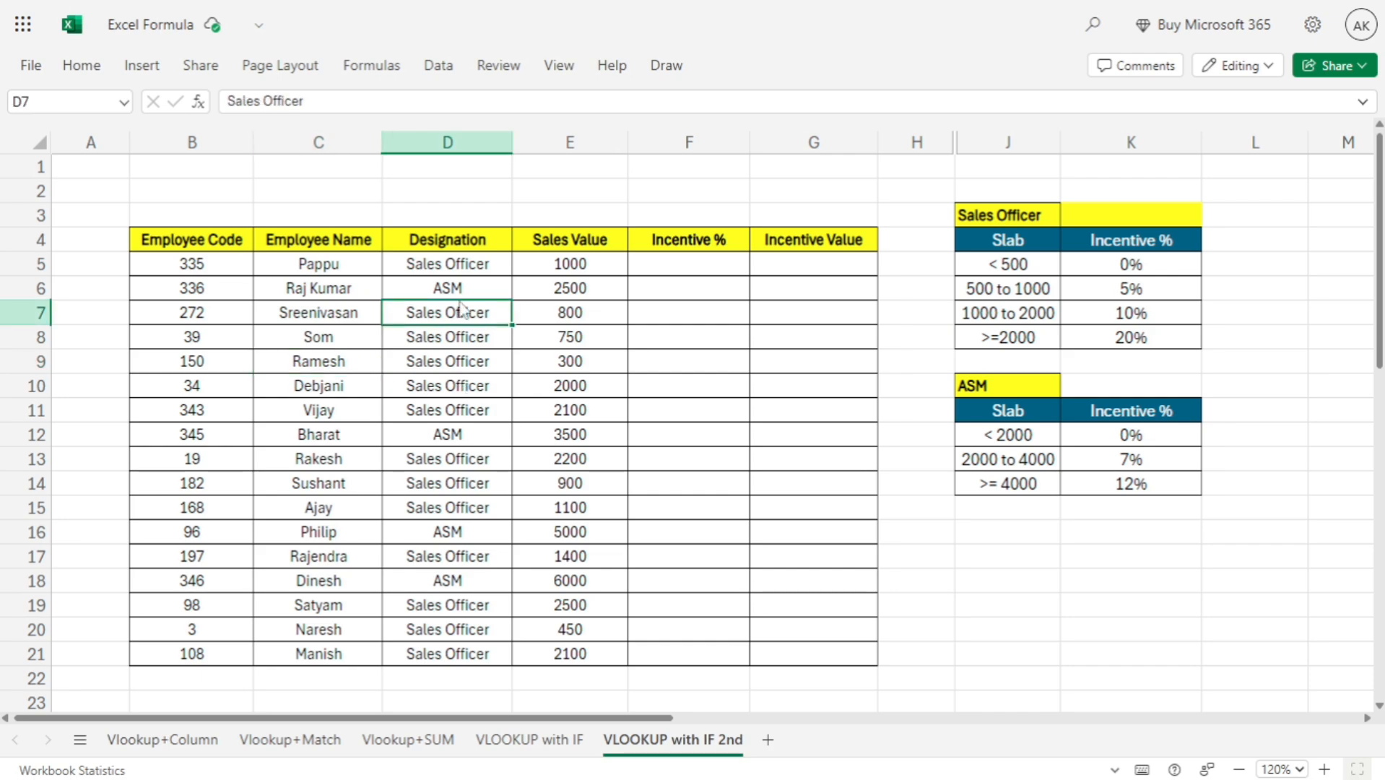
{"action": "left_click", "coordinate": [553, 298]}
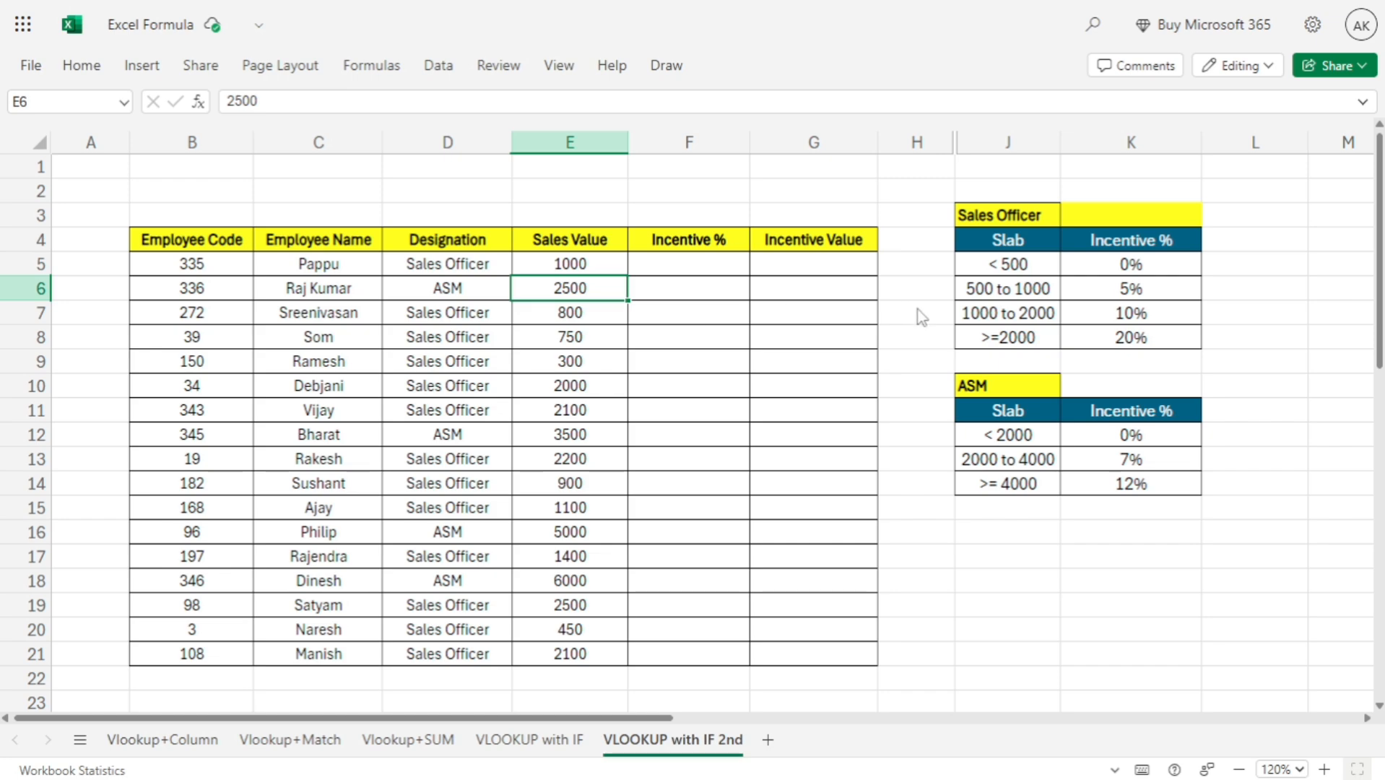
Step: Examine the Sales Officer incentive table, matching each sales slab from < 500 to >=2000 with its incentive percentage
{"action": "left_click_drag", "start_coordinate": [987, 238], "coordinate": [1081, 345]}
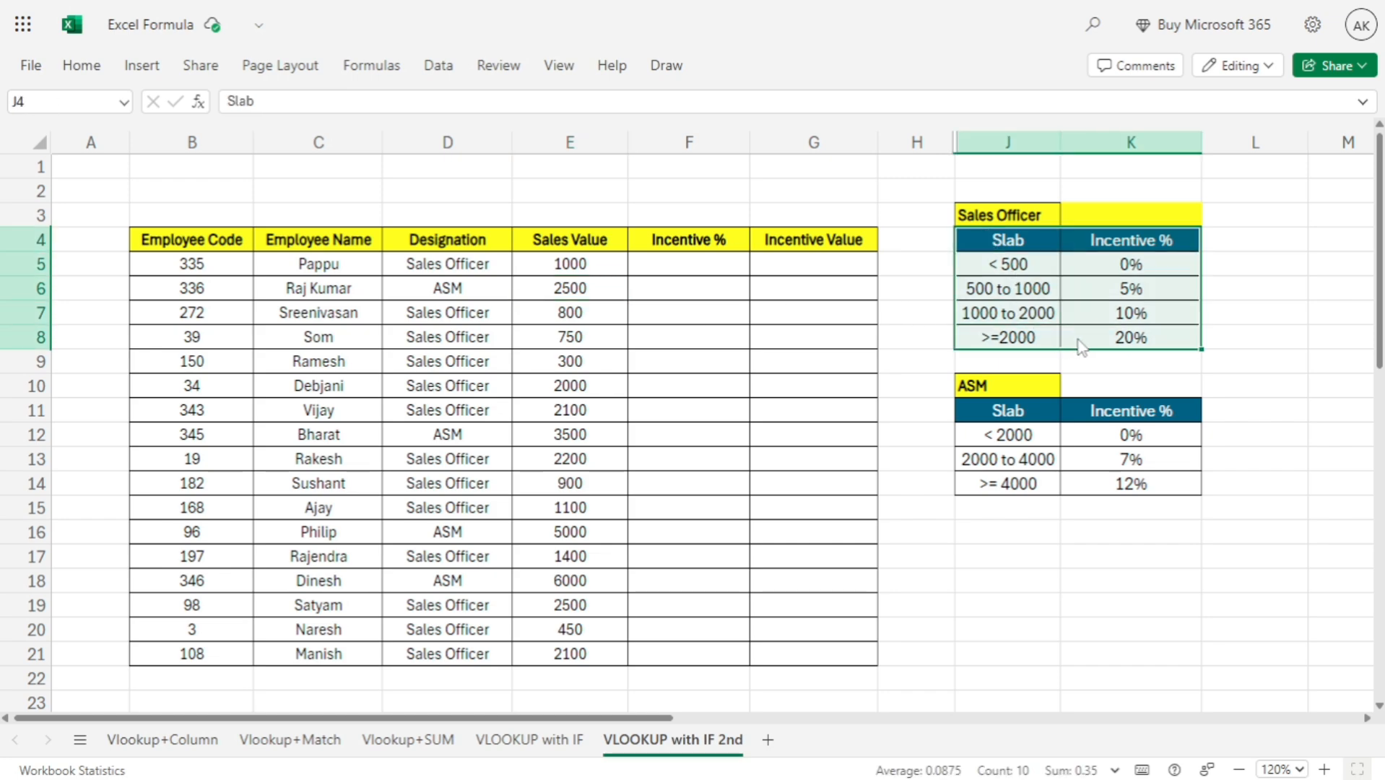
{"action": "left_click", "coordinate": [1014, 416]}
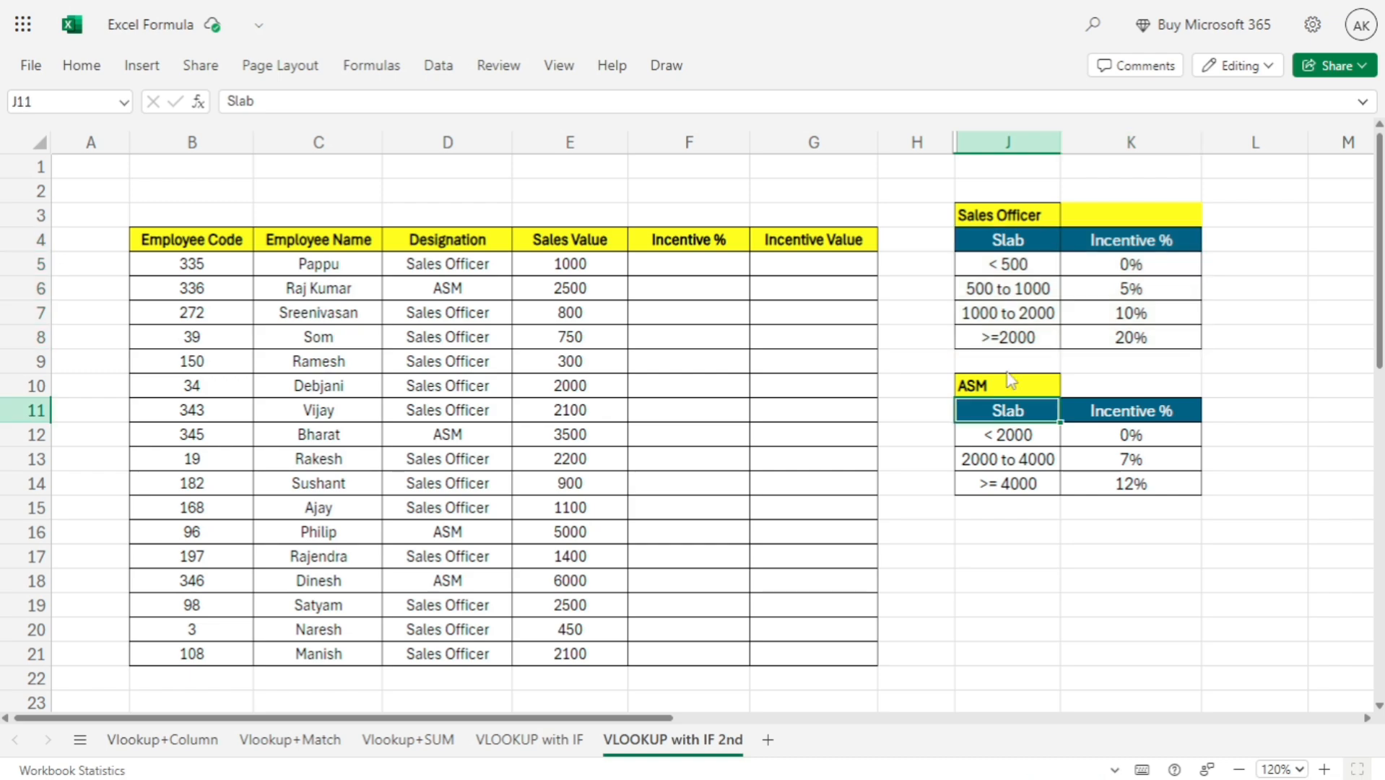
{"action": "left_click_drag", "start_coordinate": [1018, 246], "coordinate": [1024, 337]}
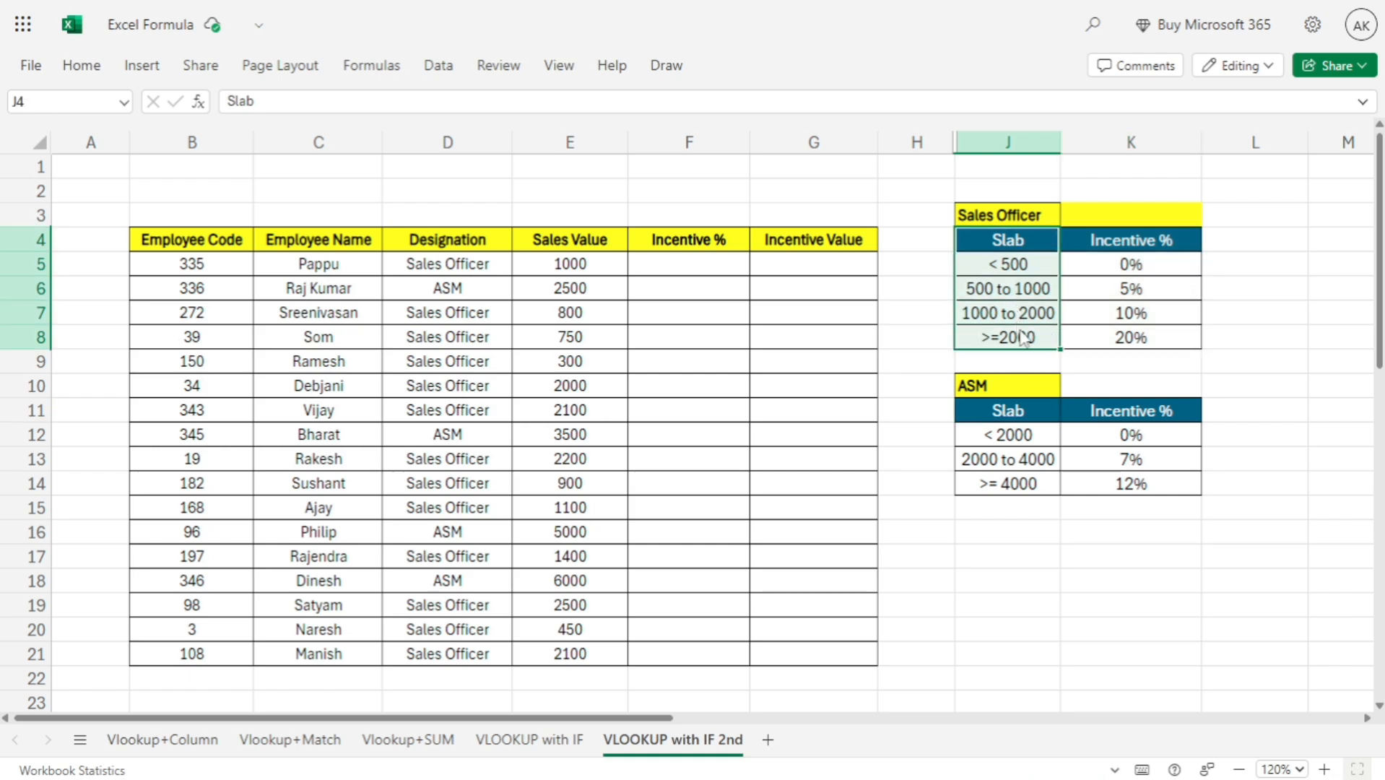
{"action": "left_click", "coordinate": [1013, 270]}
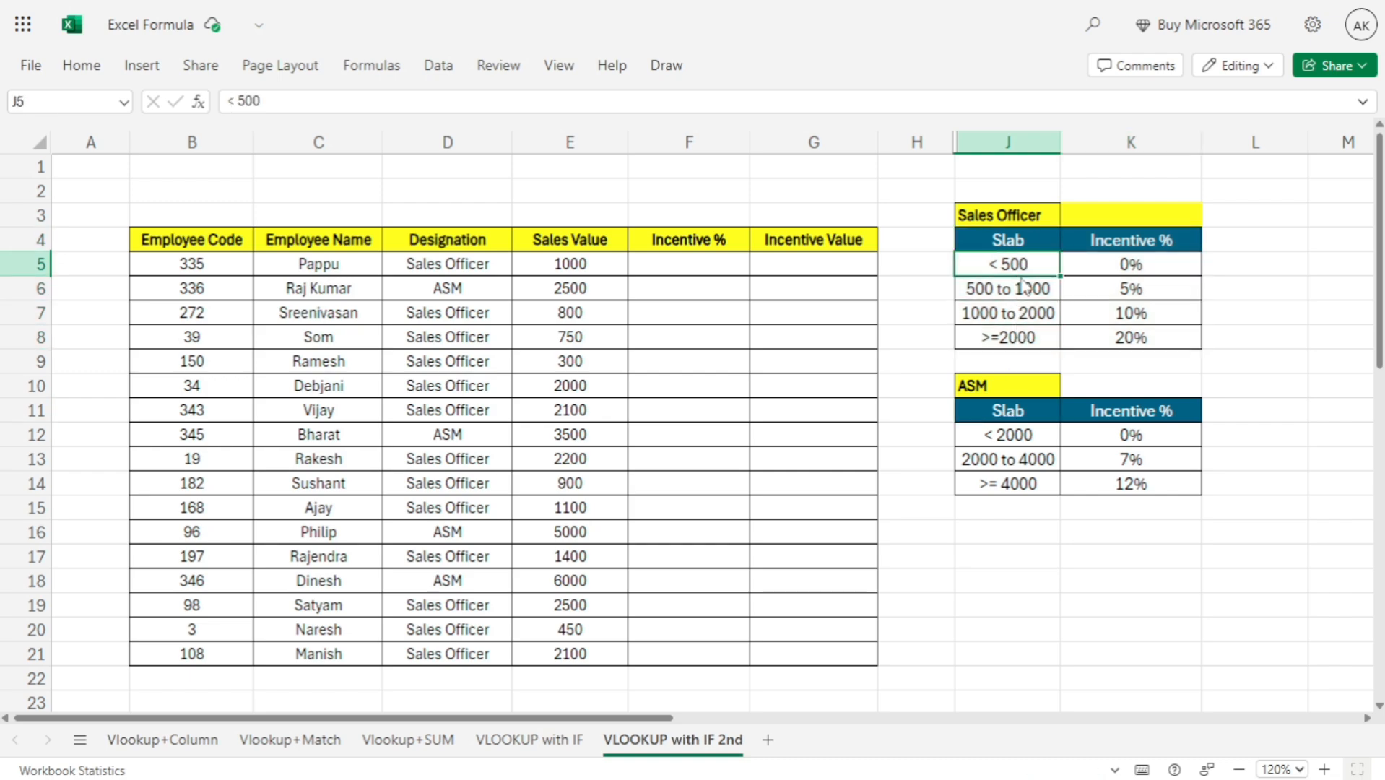
{"action": "left_click", "coordinate": [1099, 265]}
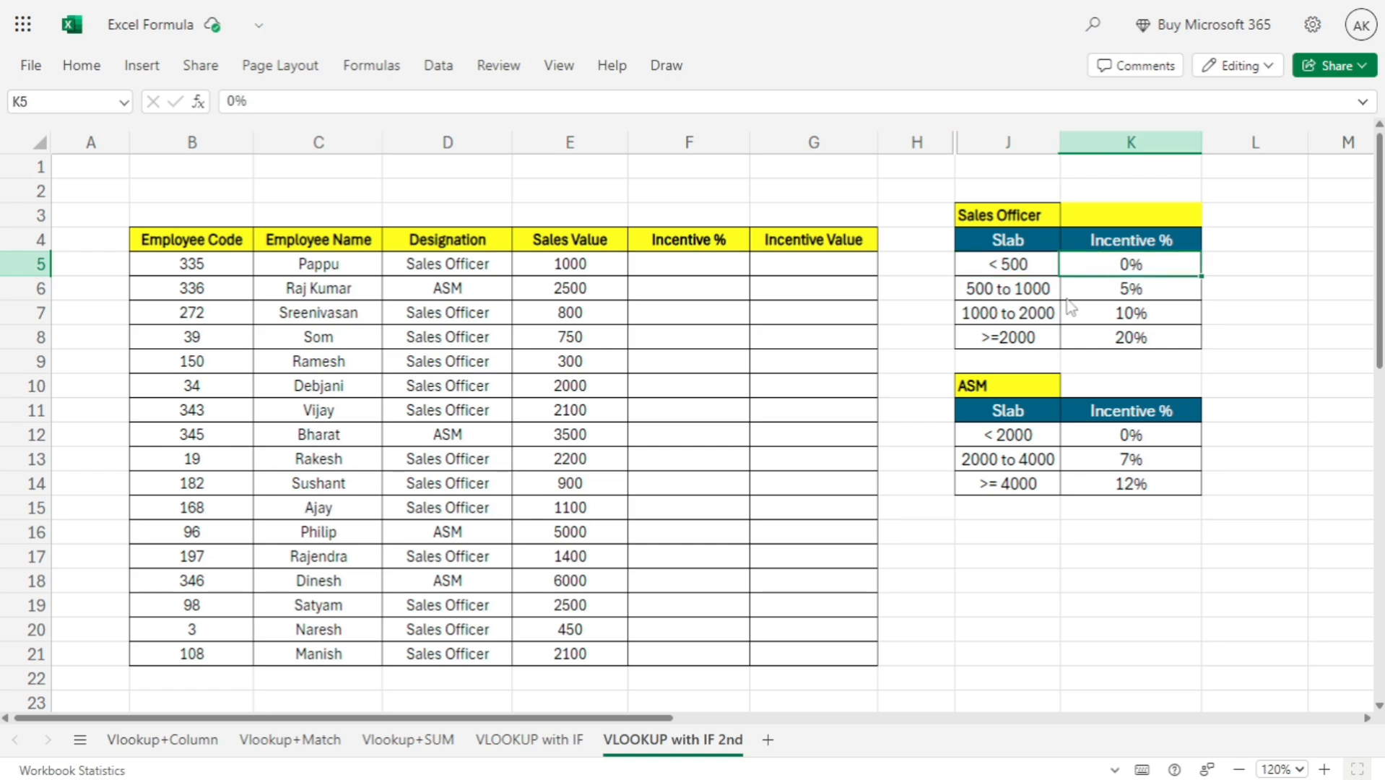
{"action": "left_click", "coordinate": [987, 295]}
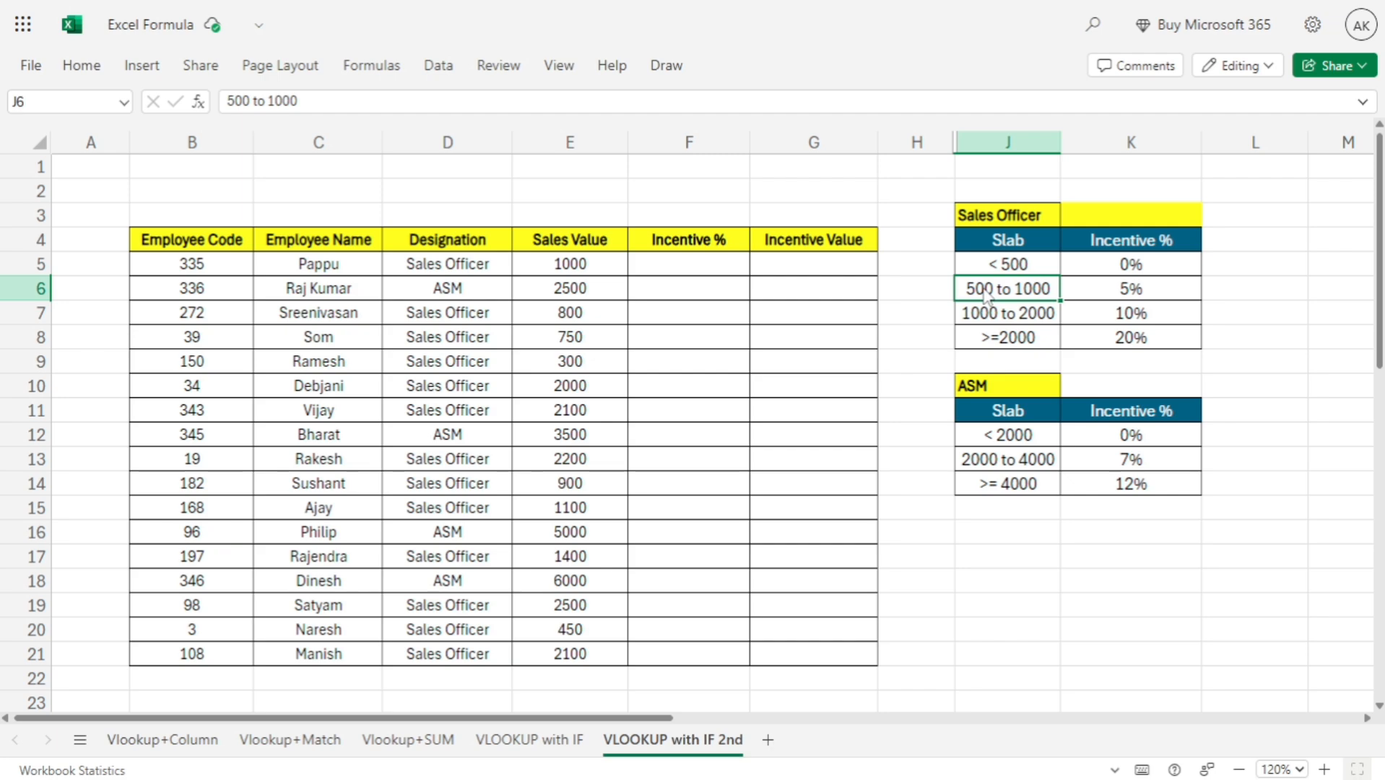
{"action": "left_click", "coordinate": [1144, 307]}
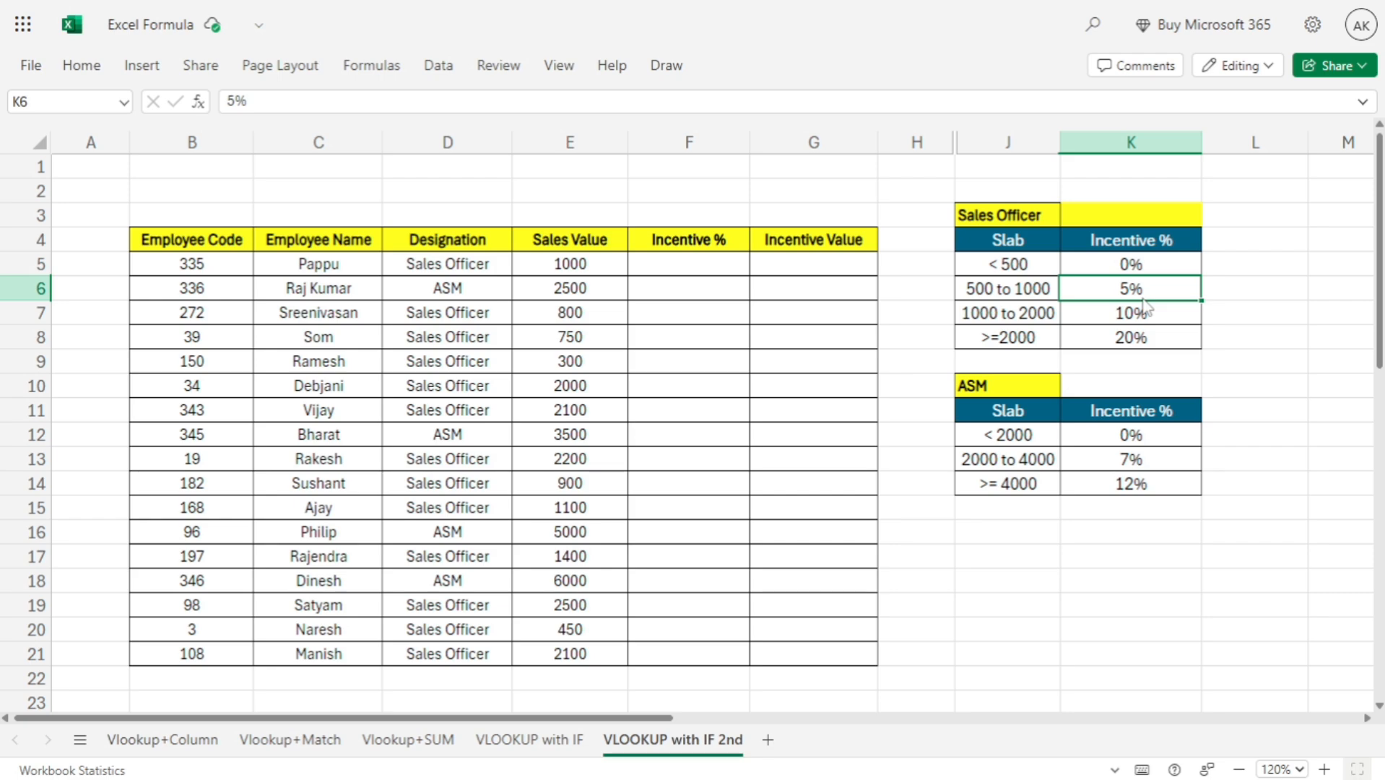
{"action": "left_click", "coordinate": [1046, 325]}
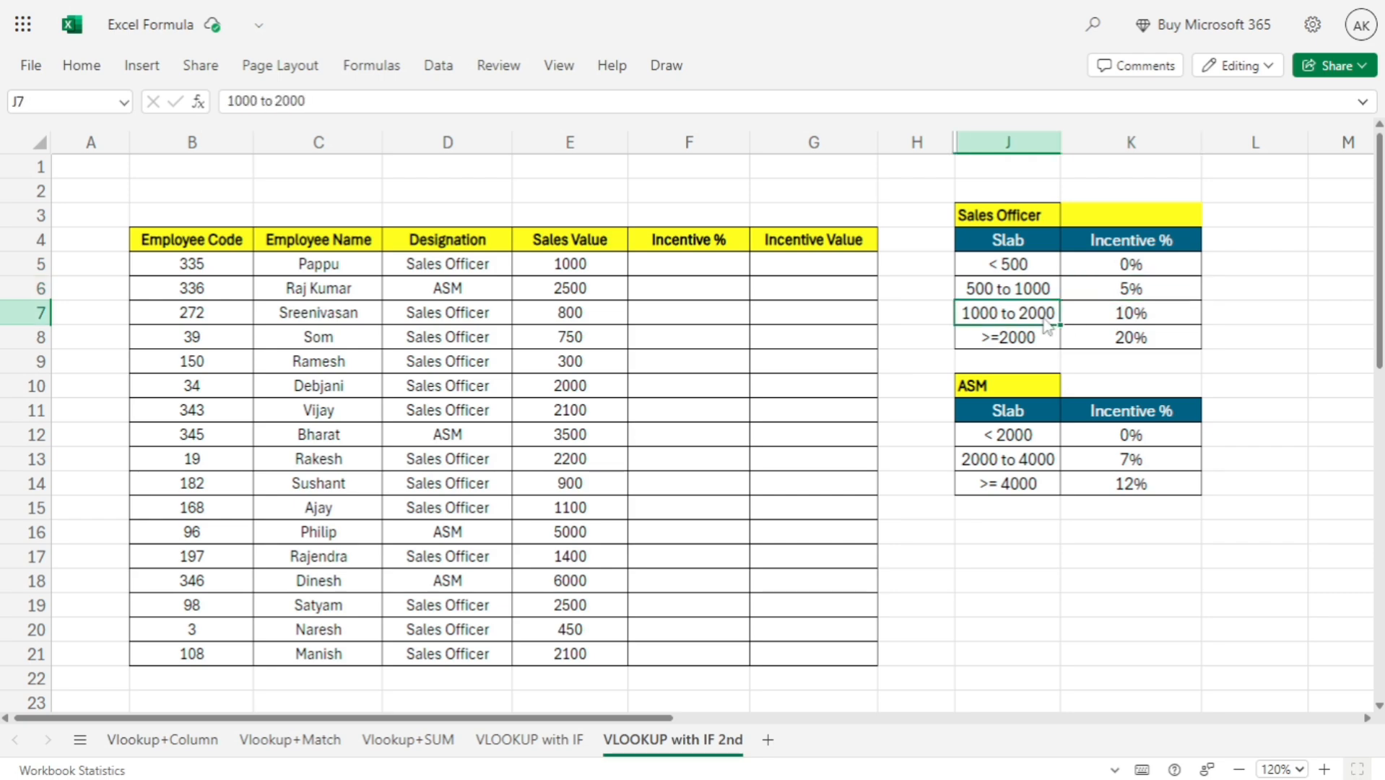
{"action": "left_click", "coordinate": [1078, 320]}
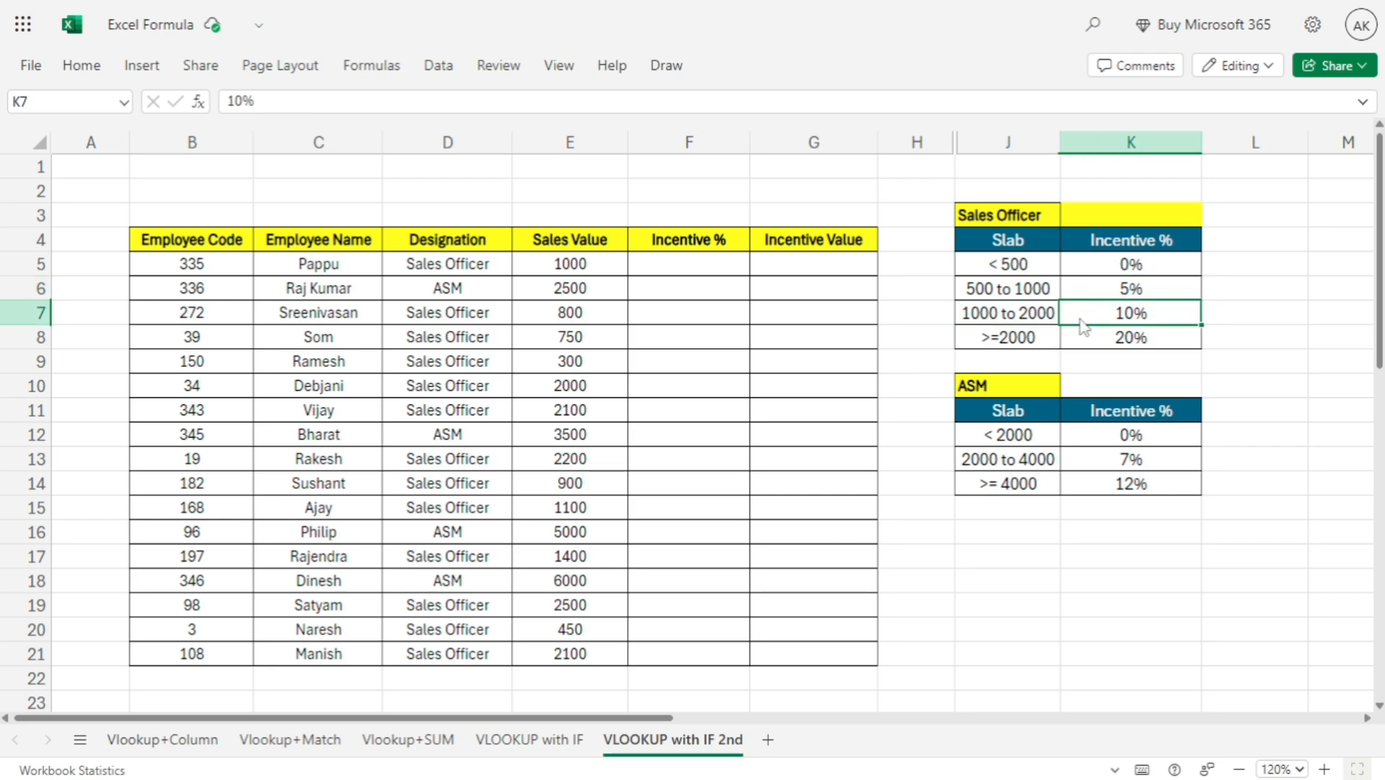
{"action": "left_click", "coordinate": [1026, 345]}
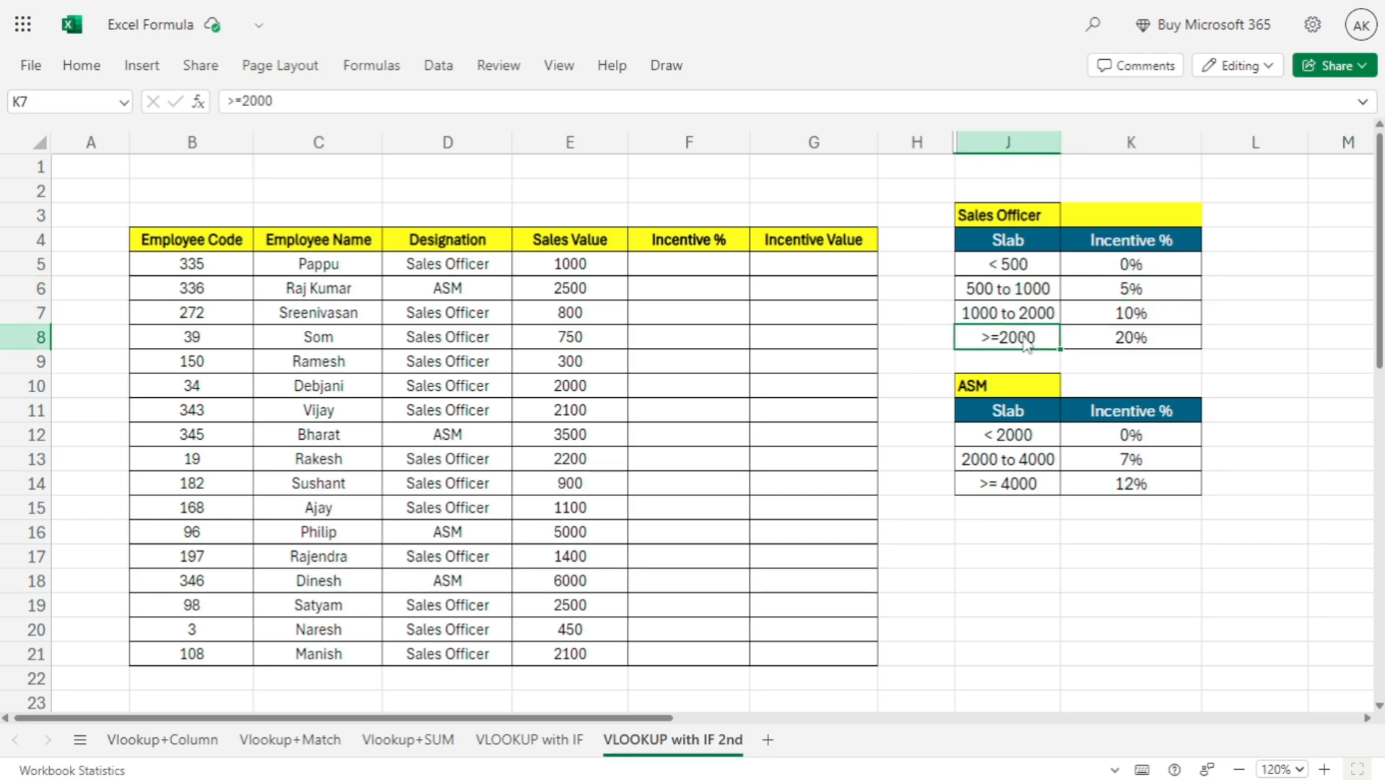
{"action": "left_click", "coordinate": [1103, 339]}
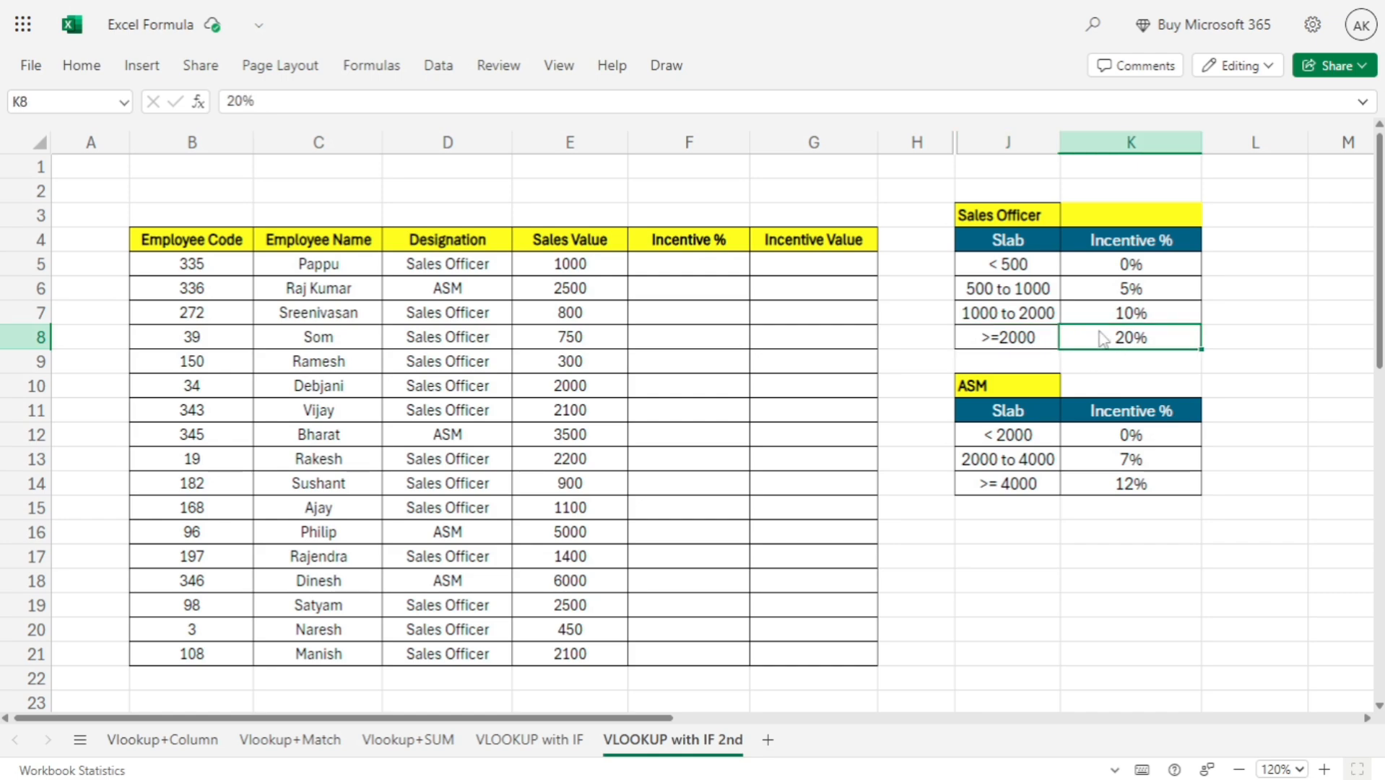
{"action": "left_click", "coordinate": [1009, 223]}
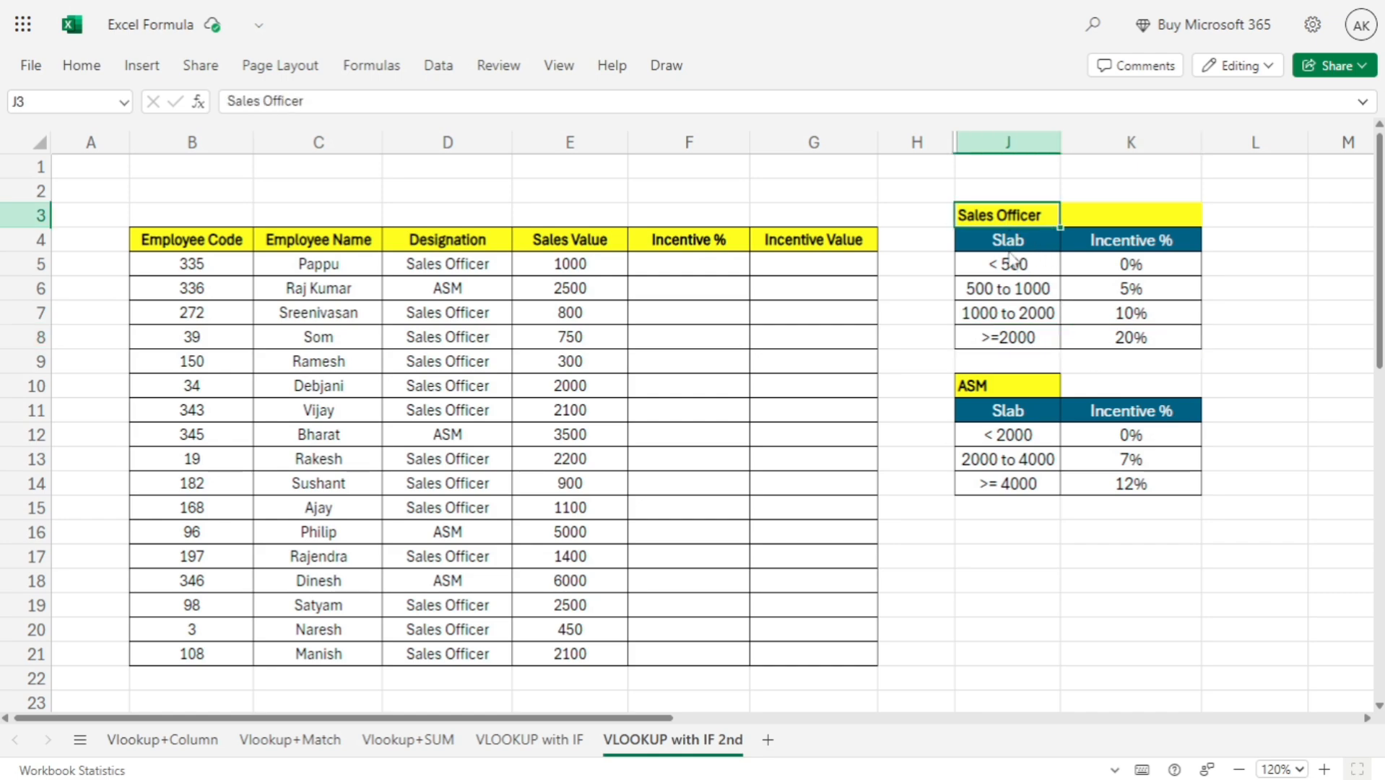
Step: Examine the ASM incentive table, matching each sales slab from < 2000 to >= 4000 with its incentive percentage
{"action": "left_click", "coordinate": [1002, 436]}
{"action": "left_click", "coordinate": [998, 392]}
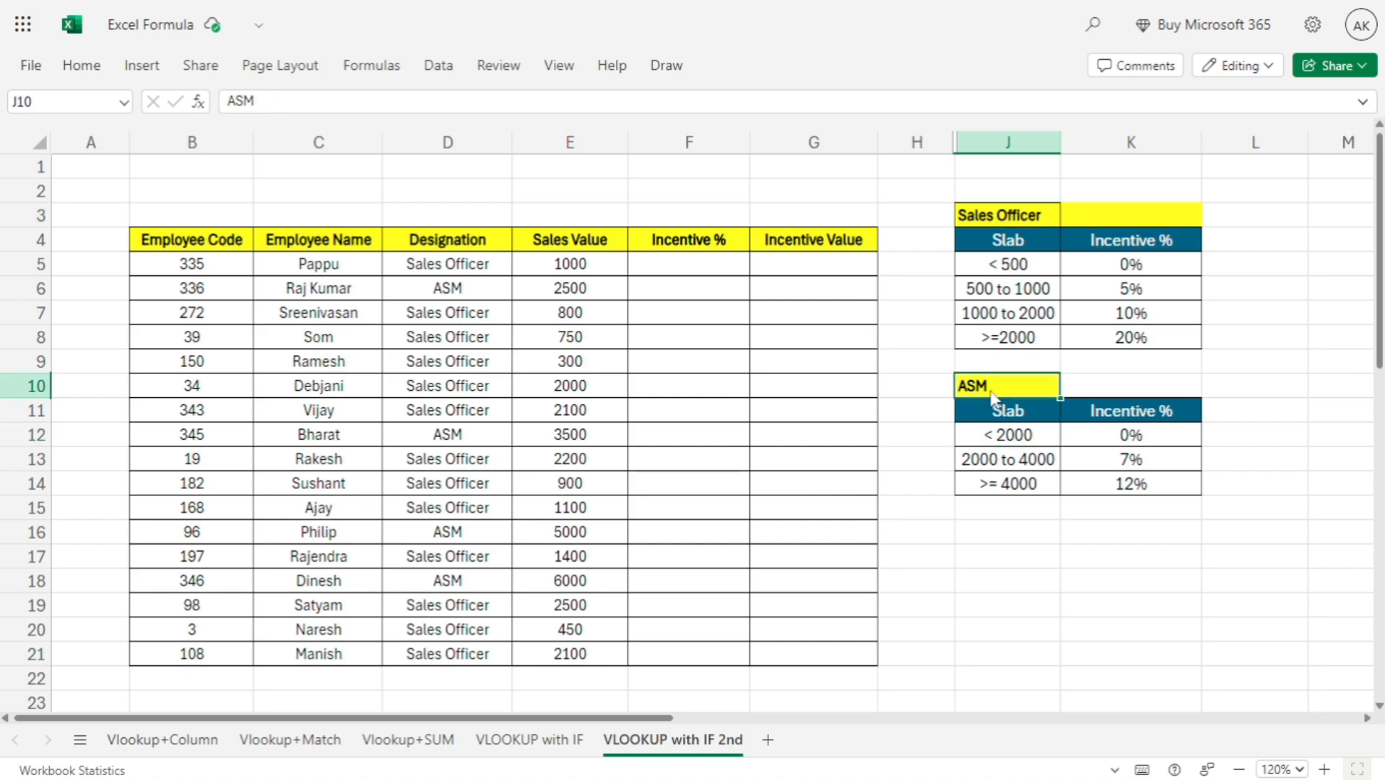
{"action": "left_click", "coordinate": [1011, 436]}
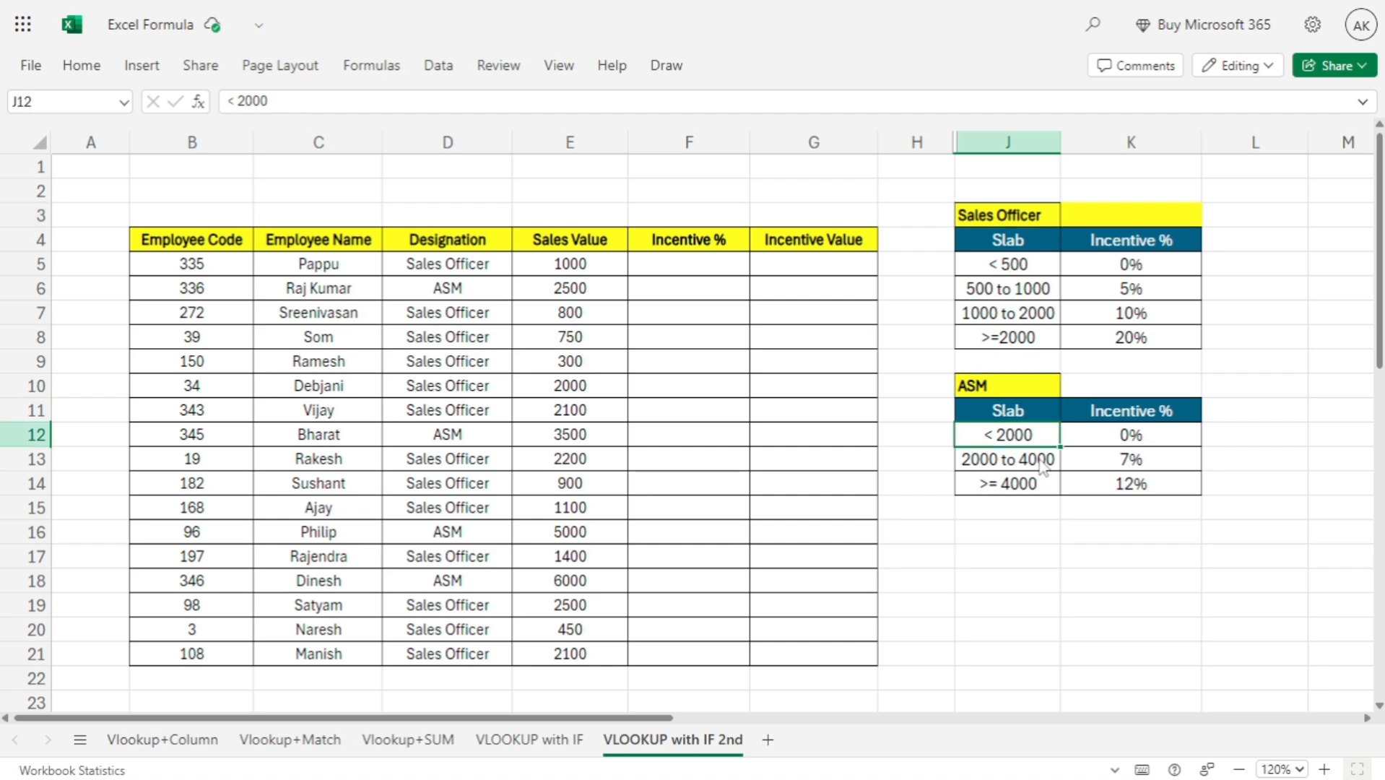
{"action": "left_click", "coordinate": [1114, 440]}
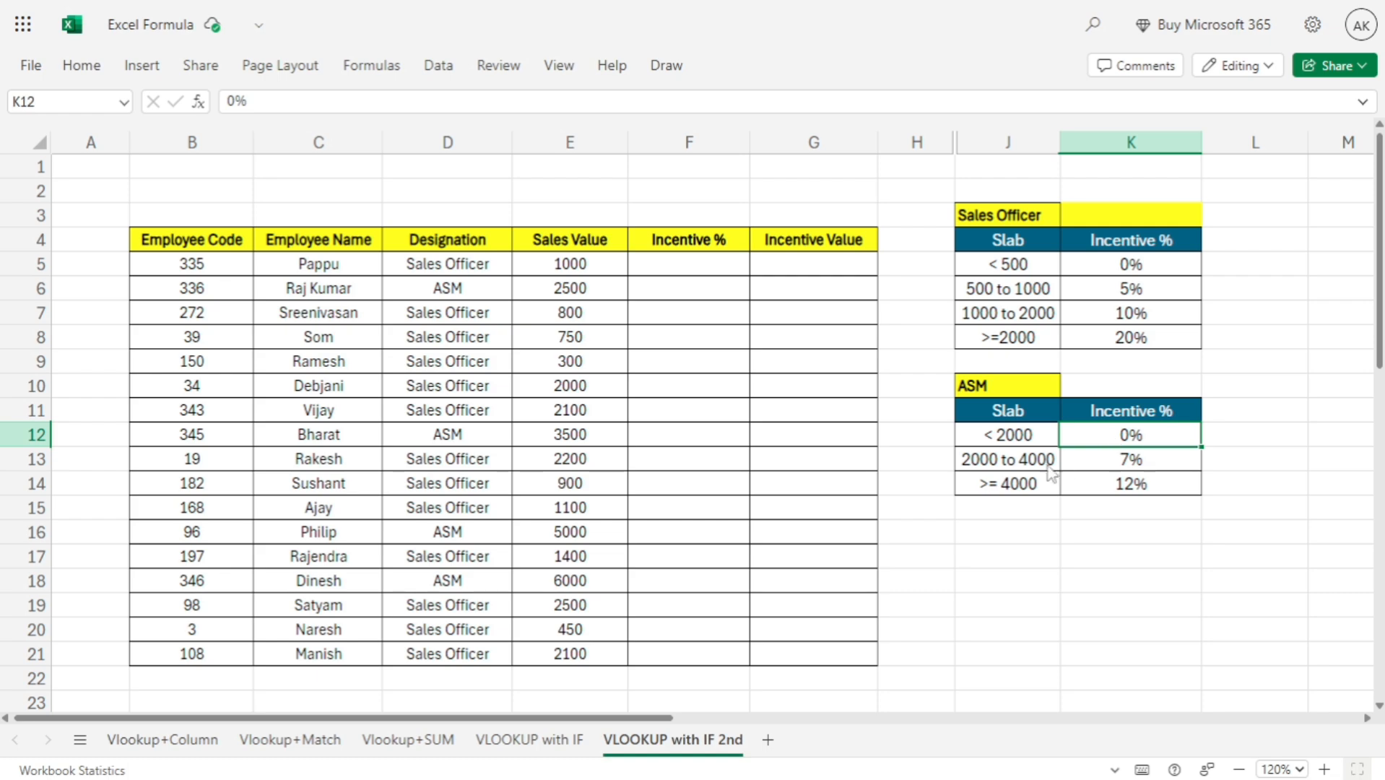
{"action": "left_click", "coordinate": [1085, 469]}
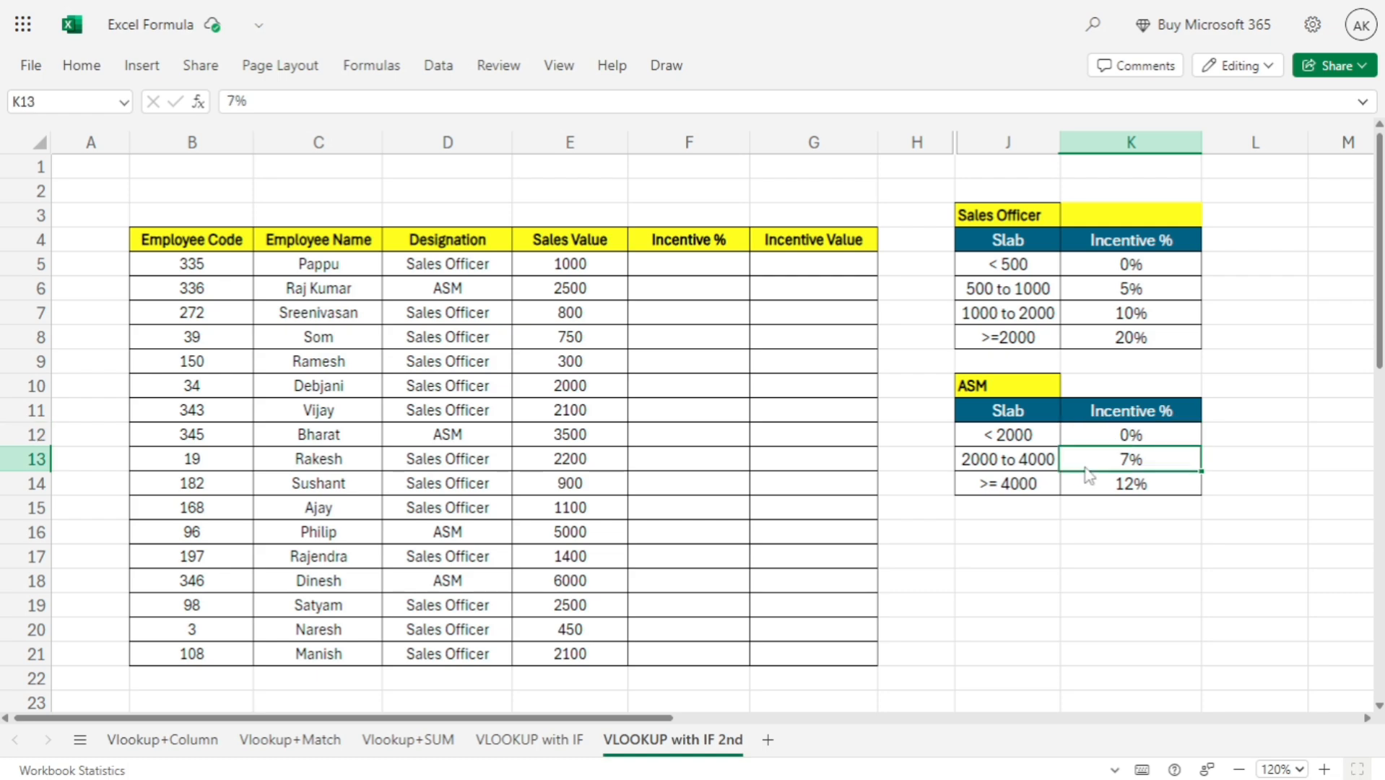
{"action": "left_click", "coordinate": [1042, 491]}
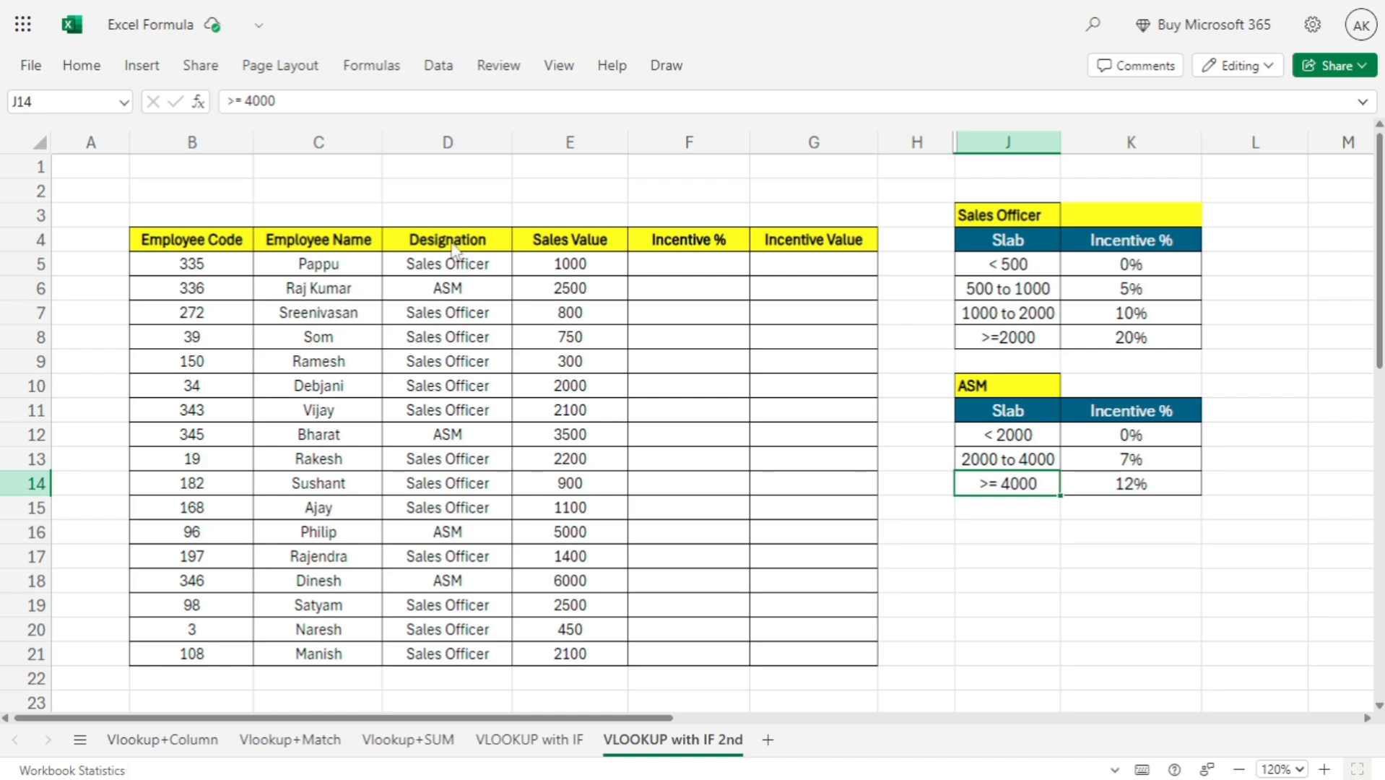
Step: Review the Designation and Sales Value columns against the Sales Officer slab table and the empty Incentive % column
{"action": "left_click_drag", "start_coordinate": [453, 249], "coordinate": [455, 594]}
{"action": "left_click", "coordinate": [459, 364]}
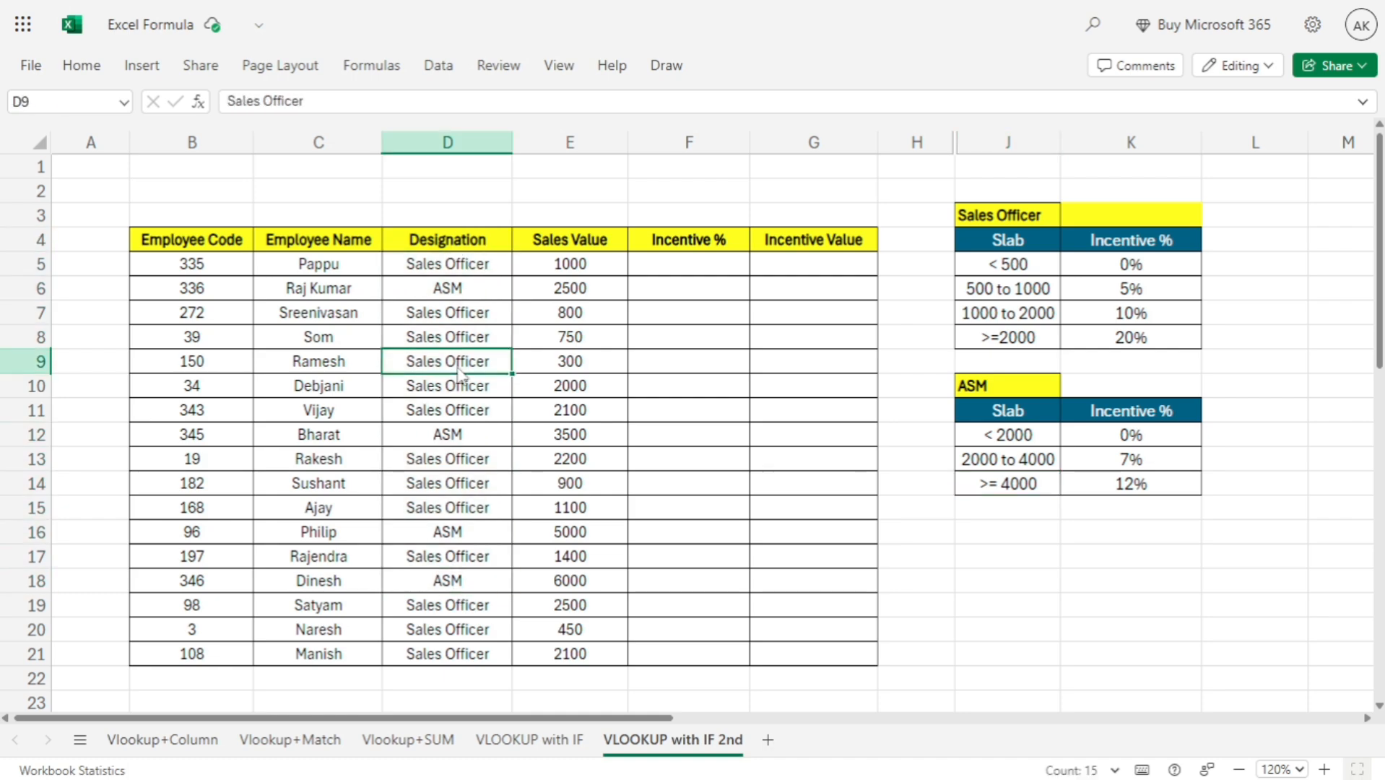
{"action": "left_click", "coordinate": [587, 246]}
{"action": "left_click_drag", "start_coordinate": [587, 246], "coordinate": [584, 509]}
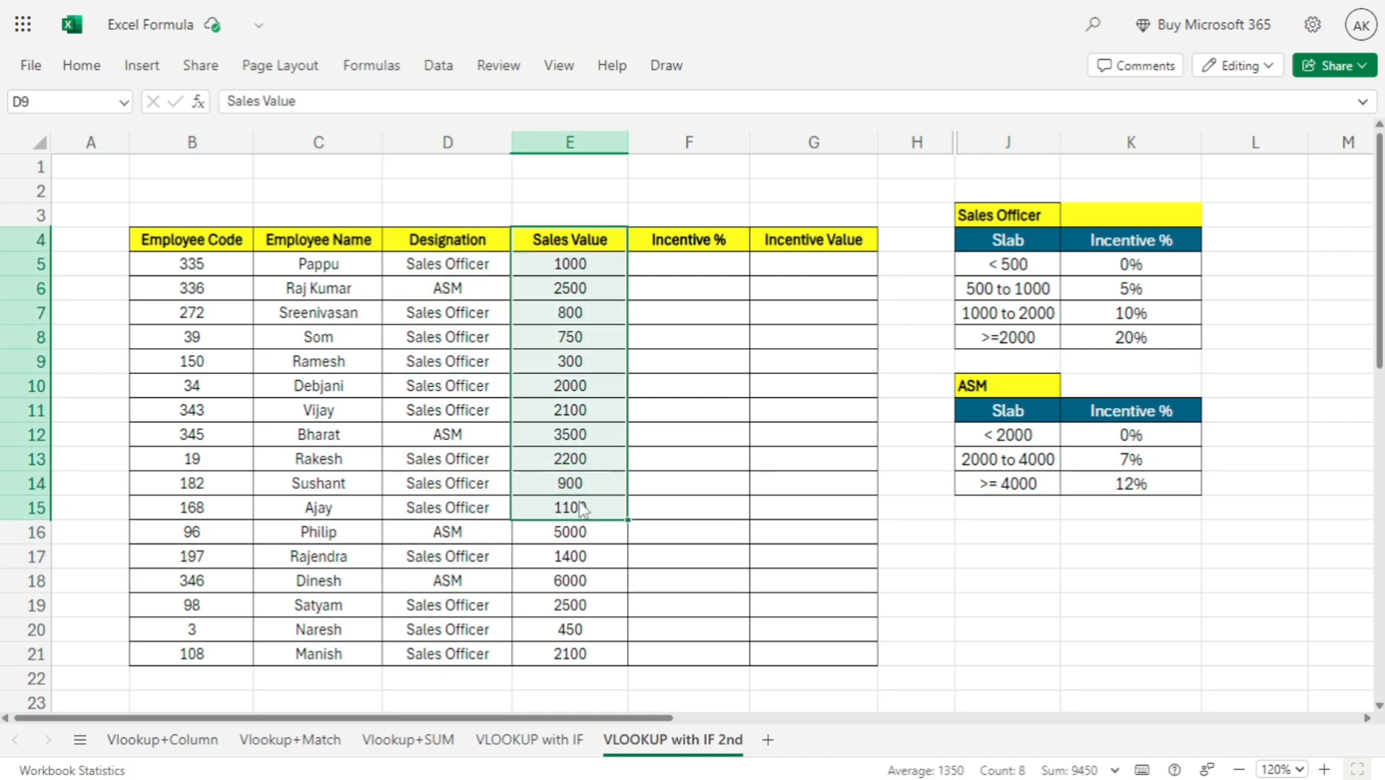
{"action": "left_click", "coordinate": [783, 441]}
{"action": "left_click_drag", "start_coordinate": [992, 230], "coordinate": [1112, 344]}
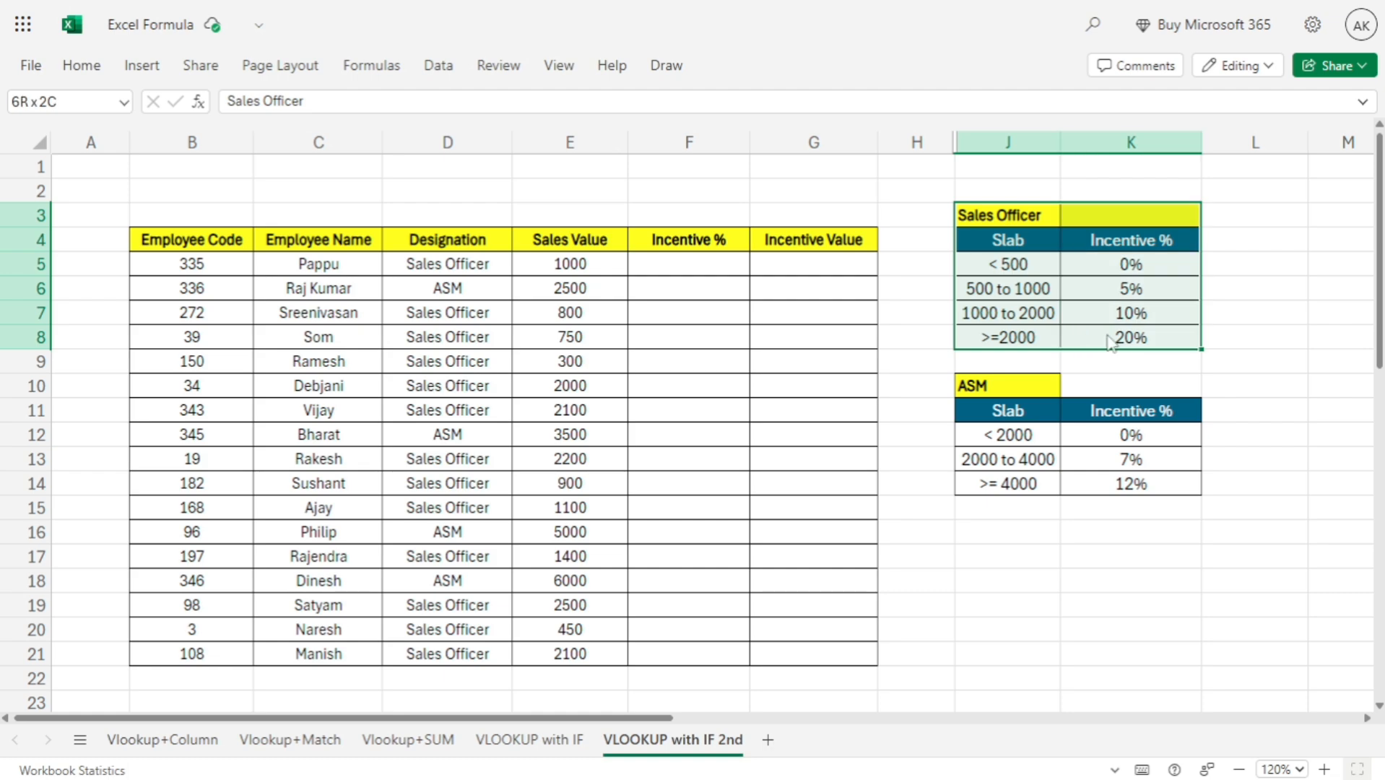
{"action": "left_click_drag", "start_coordinate": [682, 240], "coordinate": [717, 533]}
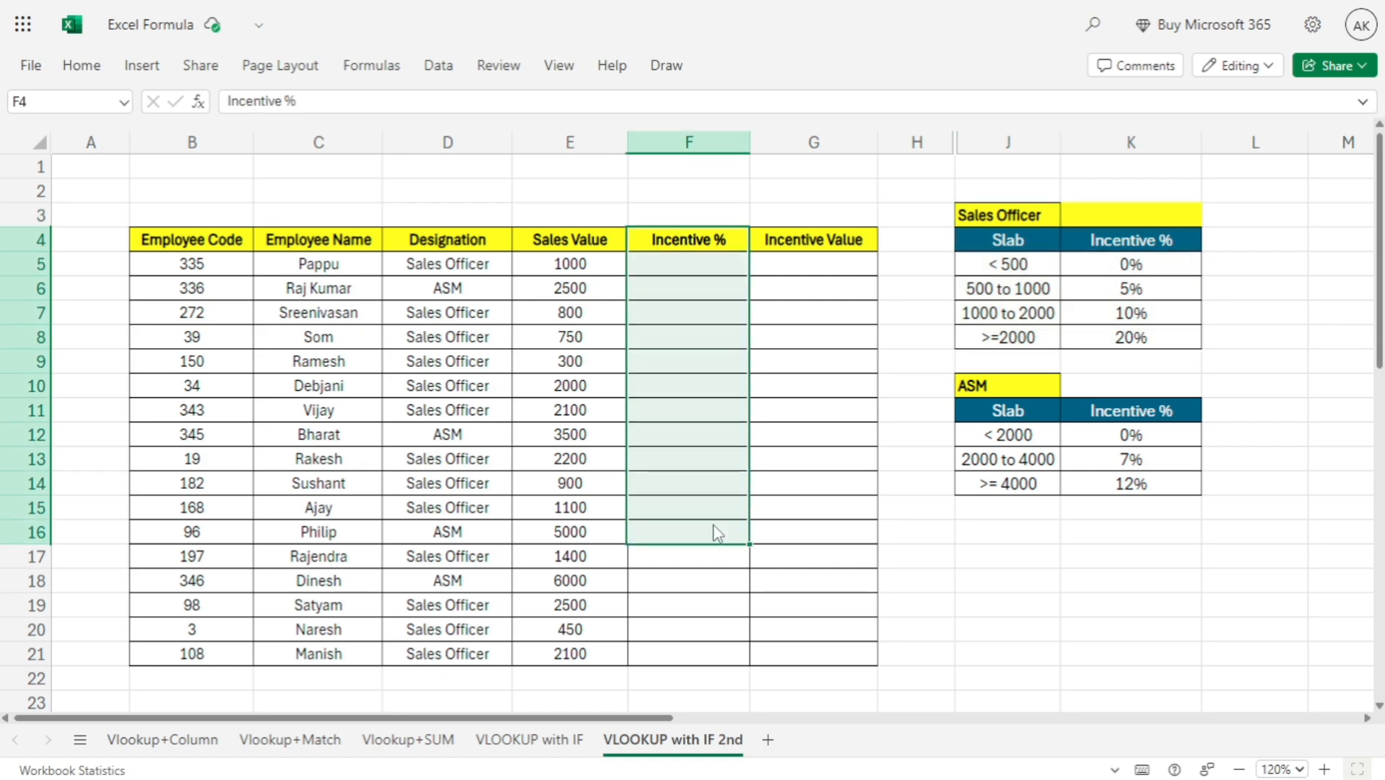
{"action": "left_click", "coordinate": [688, 293]}
{"action": "left_click", "coordinate": [679, 267]}
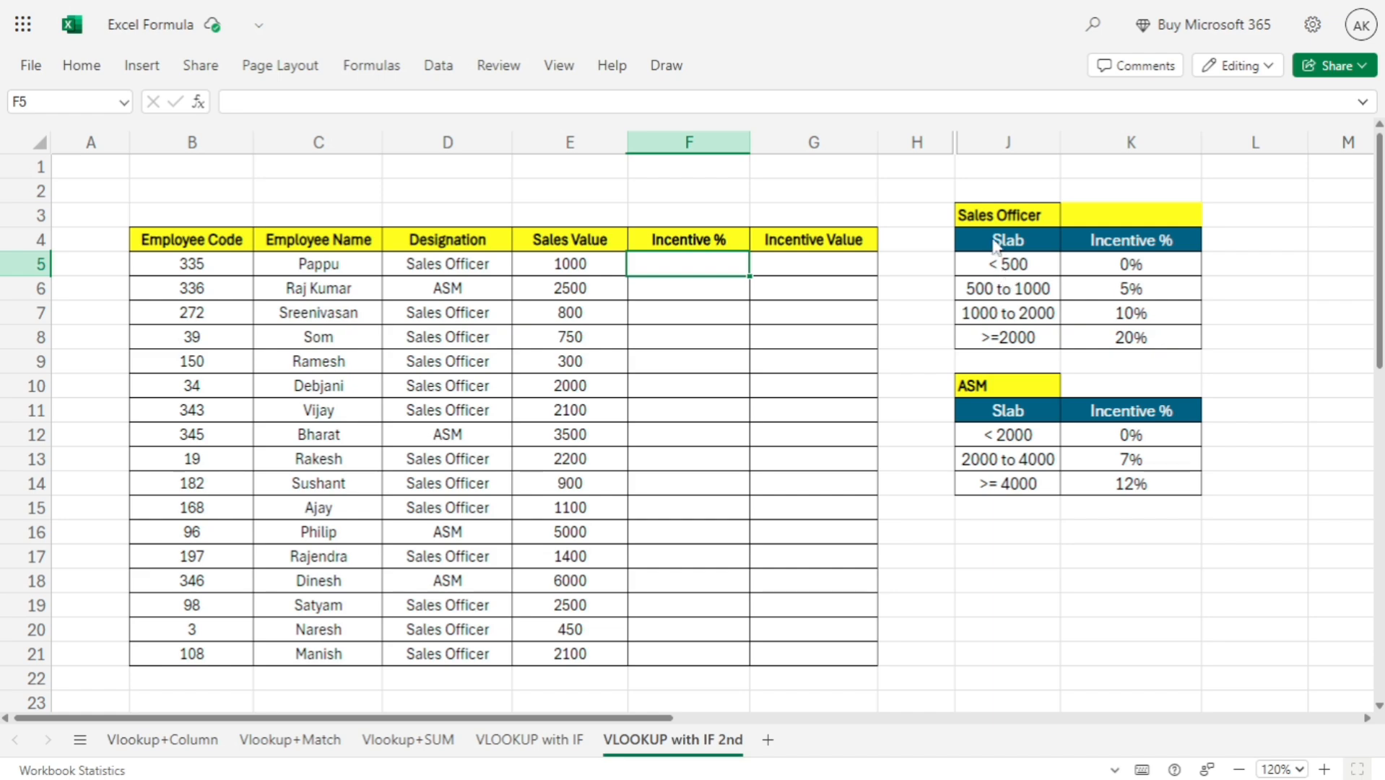
Step: Unhide the helper column between columns H and J, beside the incentive slab tables
{"action": "left_click_drag", "start_coordinate": [997, 242], "coordinate": [994, 355]}
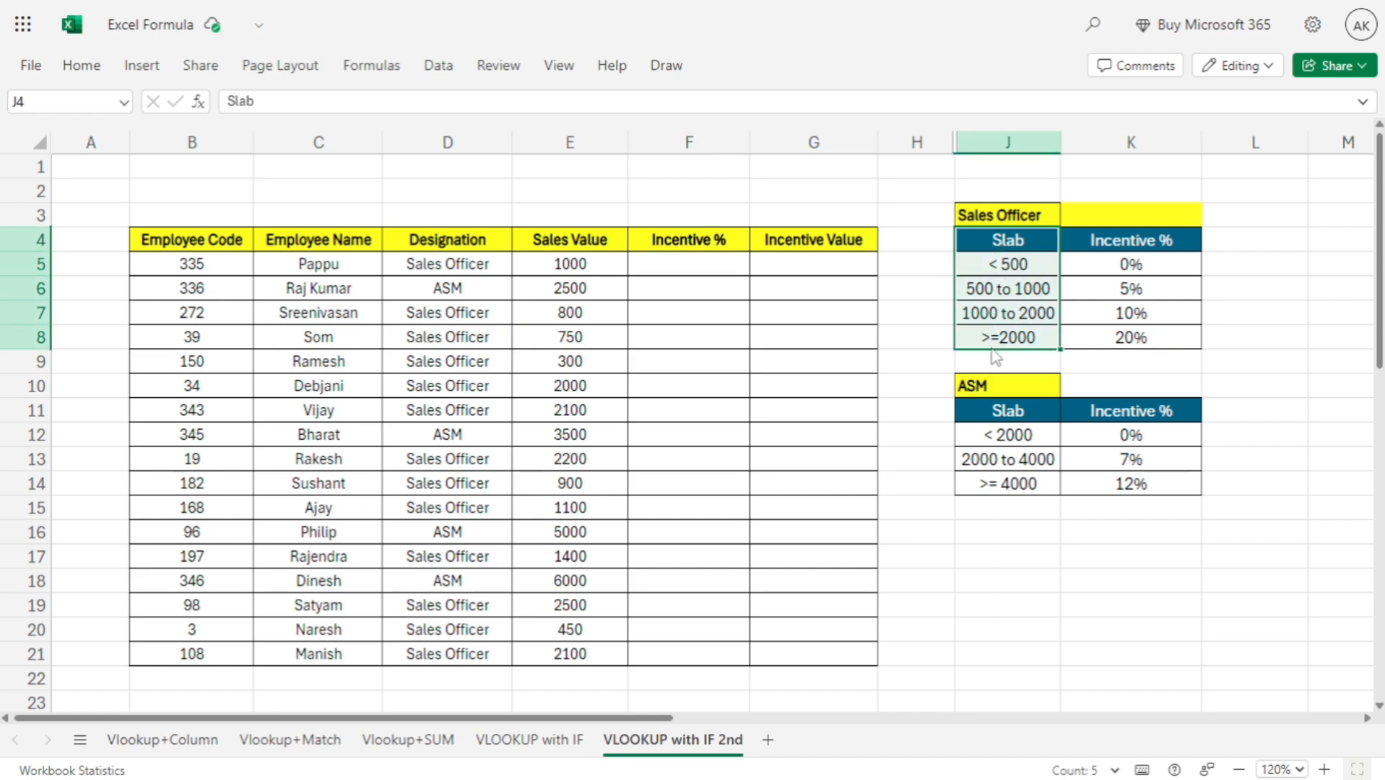
{"action": "left_click", "coordinate": [1014, 288]}
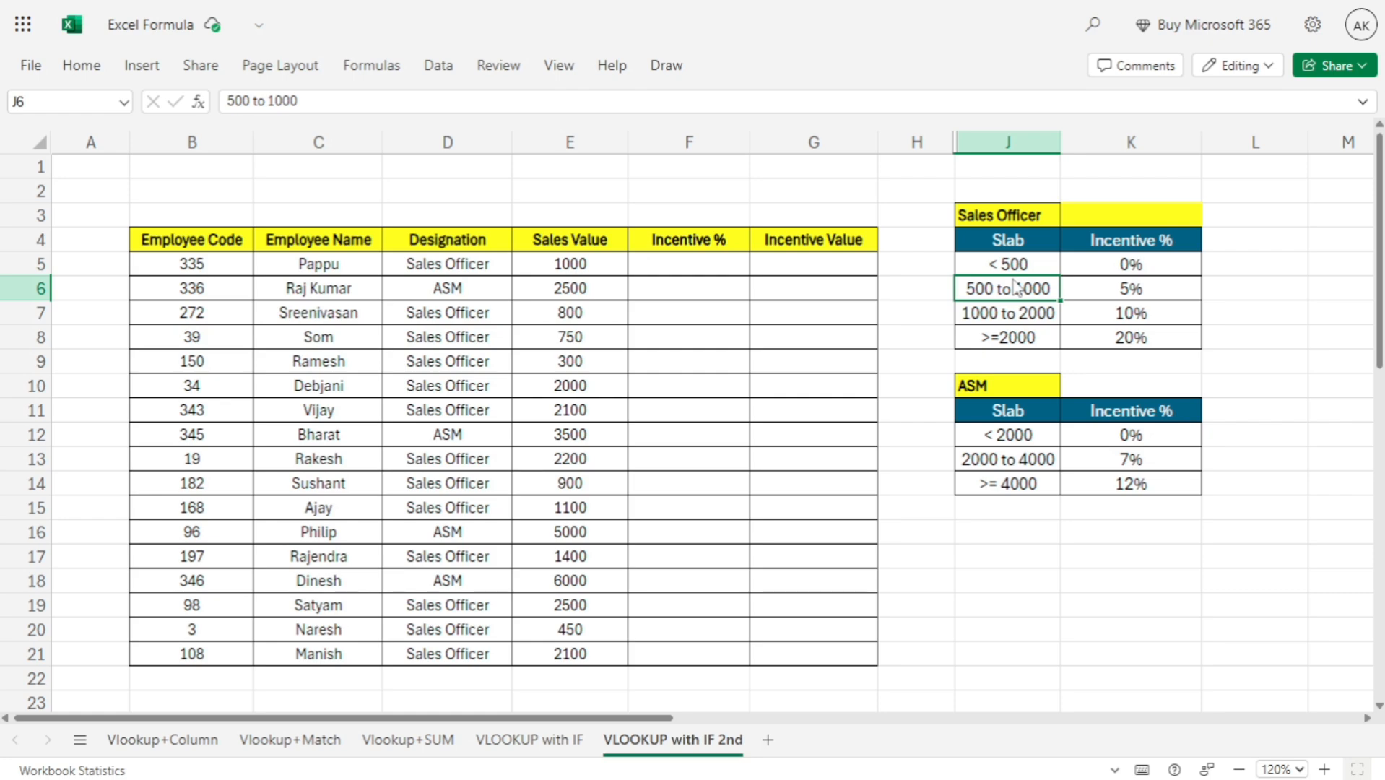
{"action": "left_click_drag", "start_coordinate": [926, 147], "coordinate": [982, 157]}
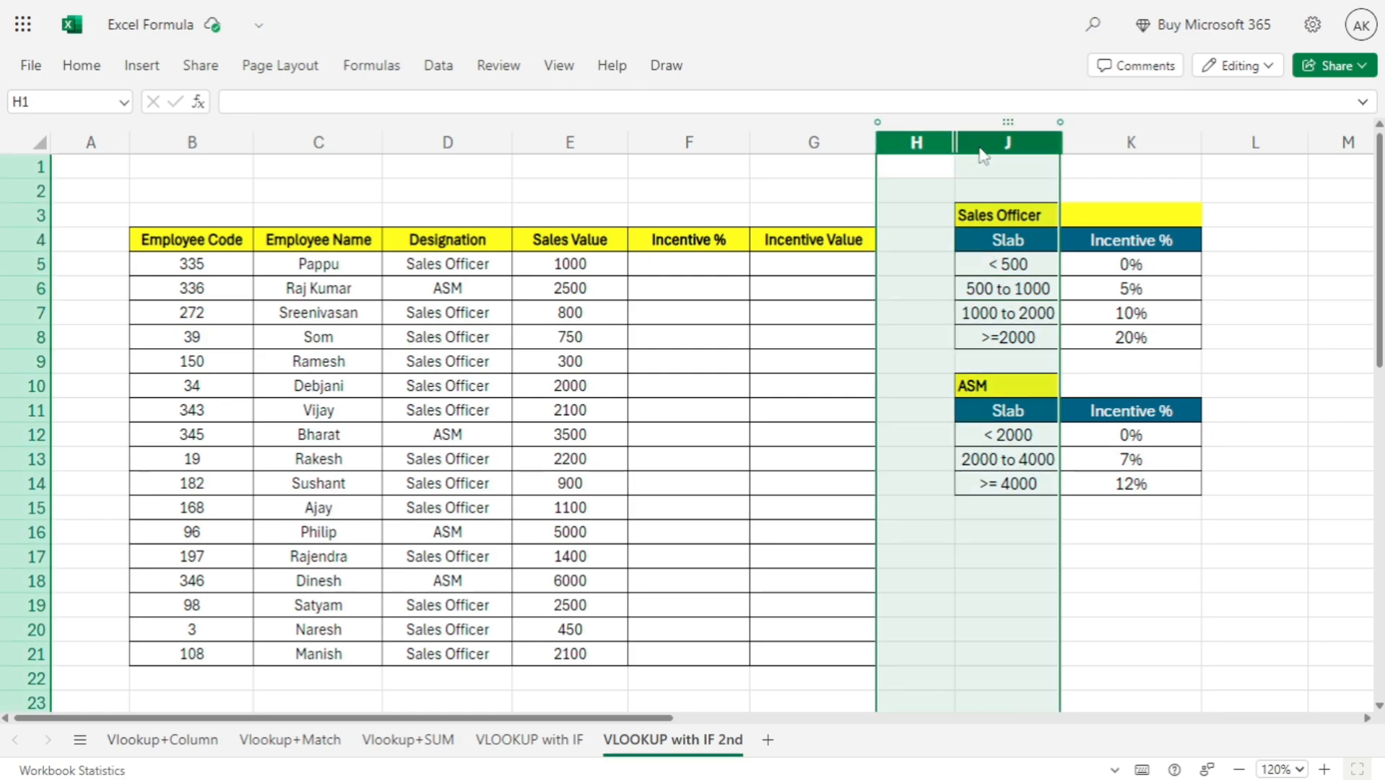
{"action": "right_click", "coordinate": [978, 205]}
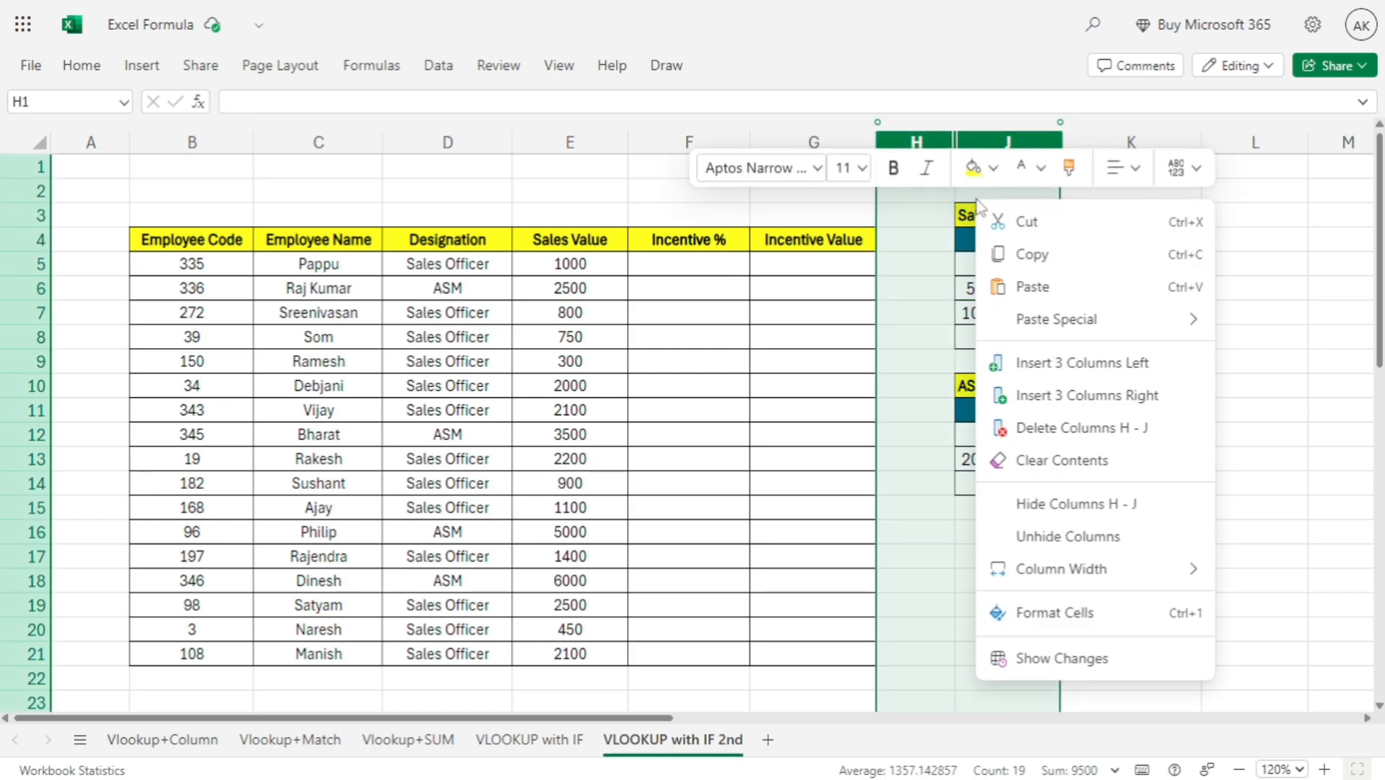
{"action": "left_click", "coordinate": [1068, 536]}
{"action": "left_click", "coordinate": [1019, 312]}
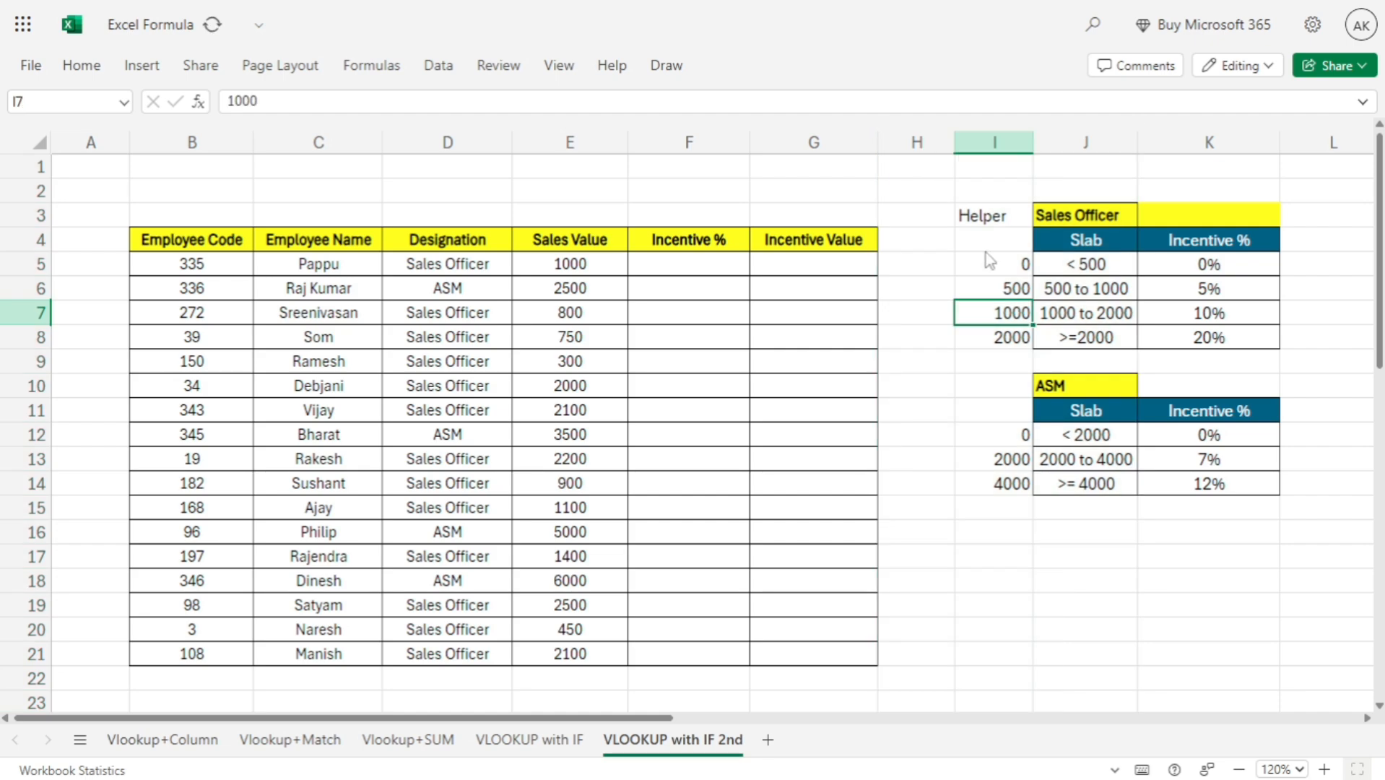
Step: Compare the helper column's lower-limit values with the corresponding Sales Officer slabs, from < 500 through >=2000
{"action": "left_click_drag", "start_coordinate": [986, 253], "coordinate": [1123, 503]}
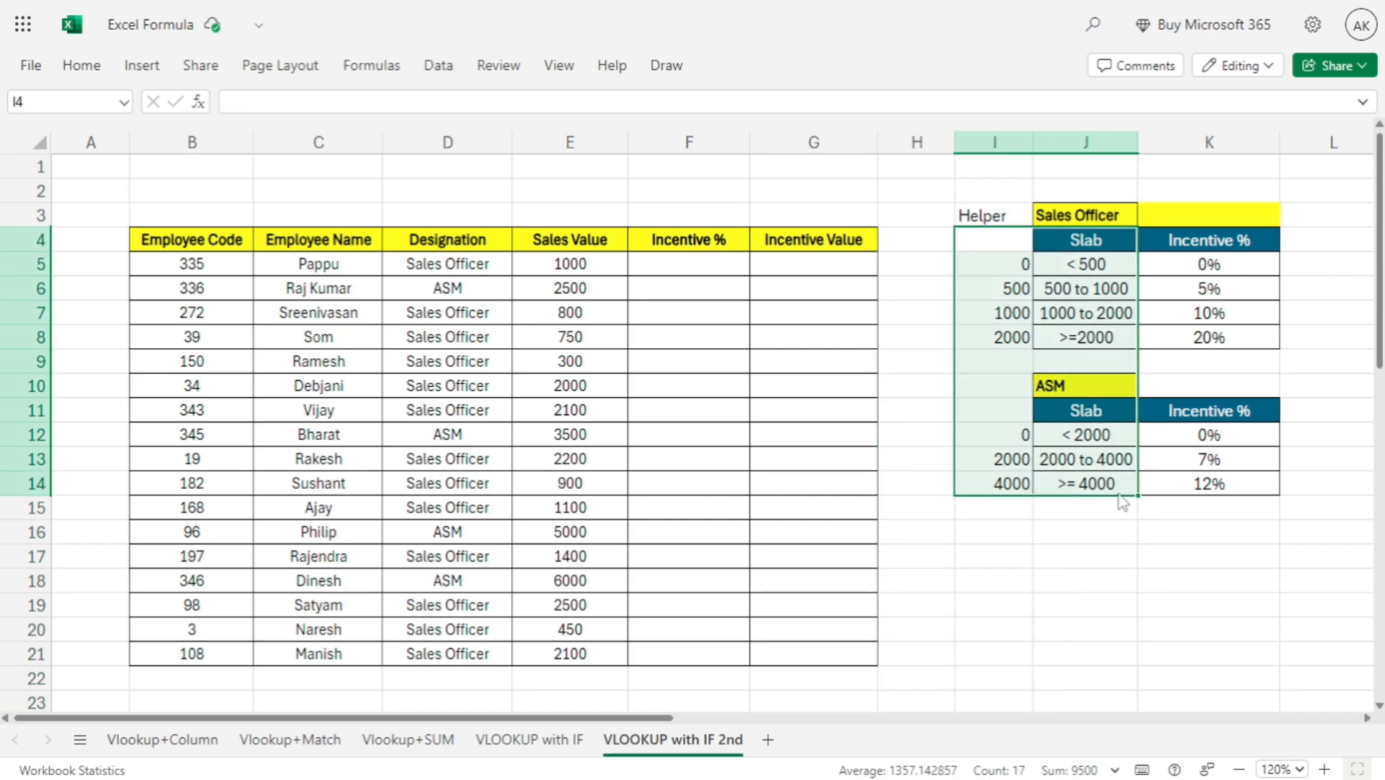
{"action": "key", "text": "Left"}
{"action": "key", "text": "Right"}
{"action": "key", "text": "Down"}
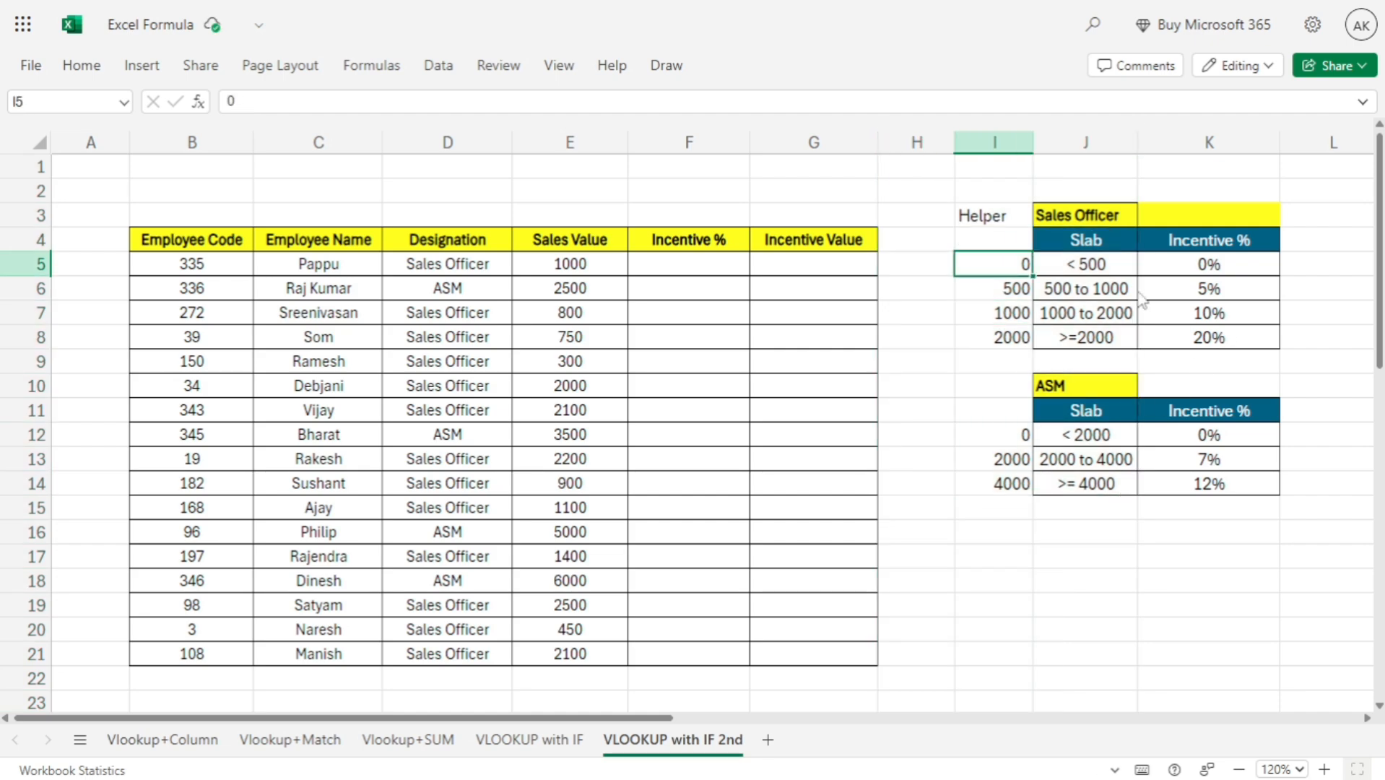
{"action": "left_click", "coordinate": [1115, 269]}
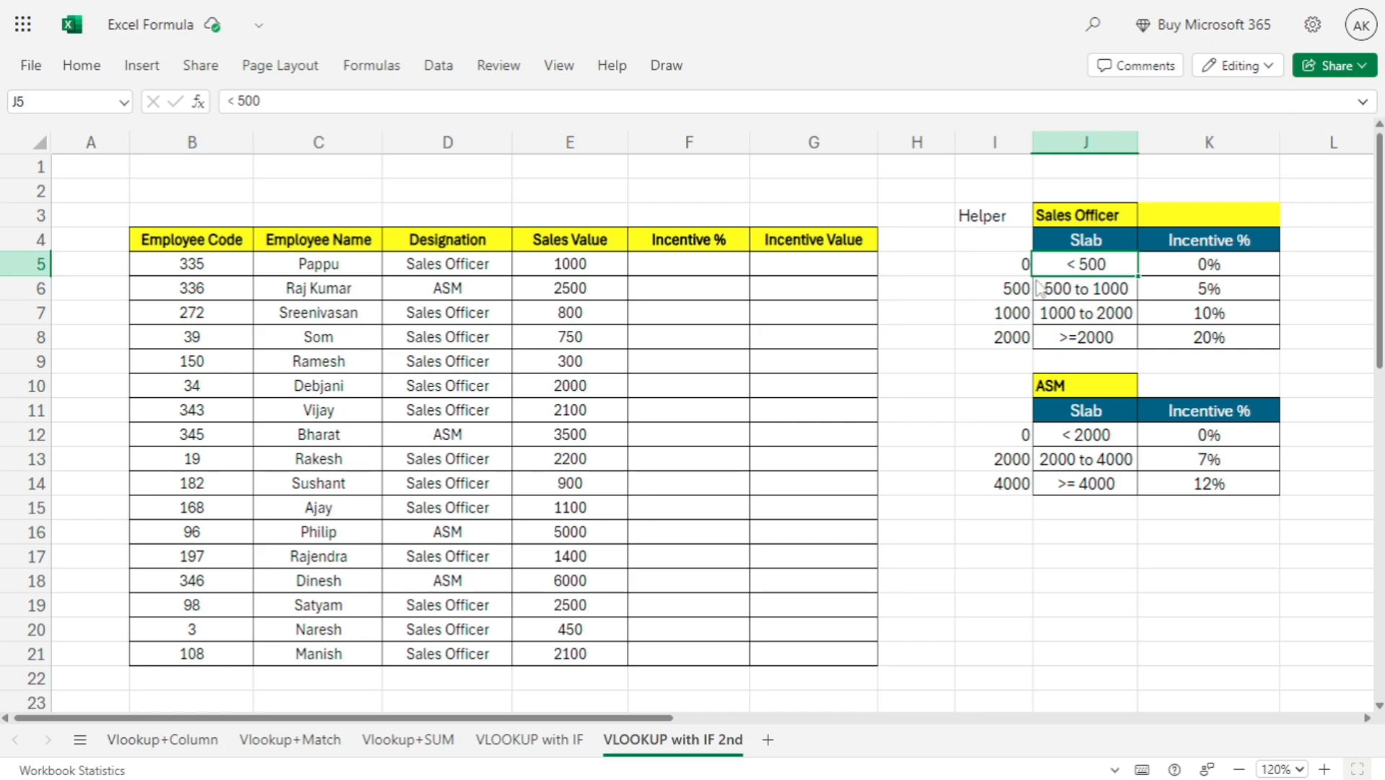
{"action": "left_click", "coordinate": [1003, 270]}
{"action": "left_click", "coordinate": [1003, 292]}
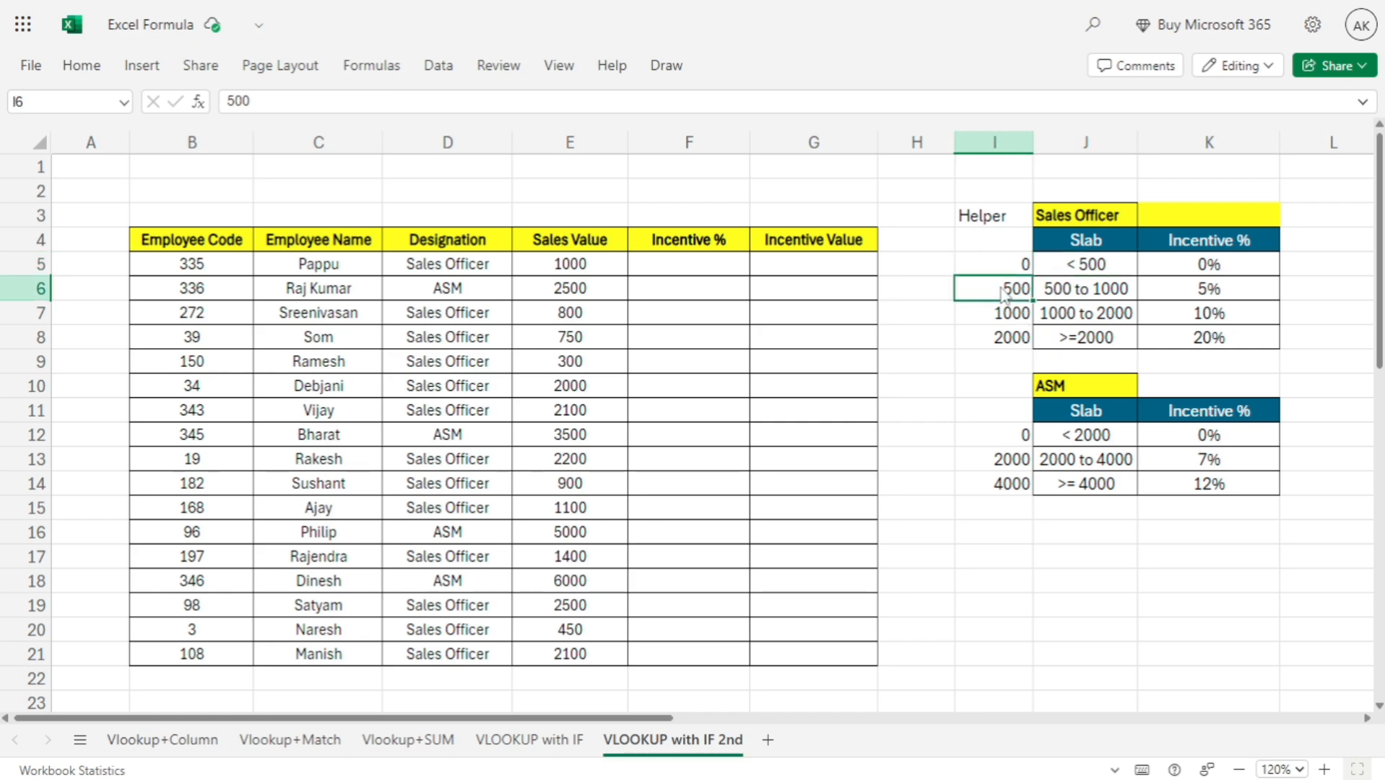
{"action": "left_click", "coordinate": [1069, 289]}
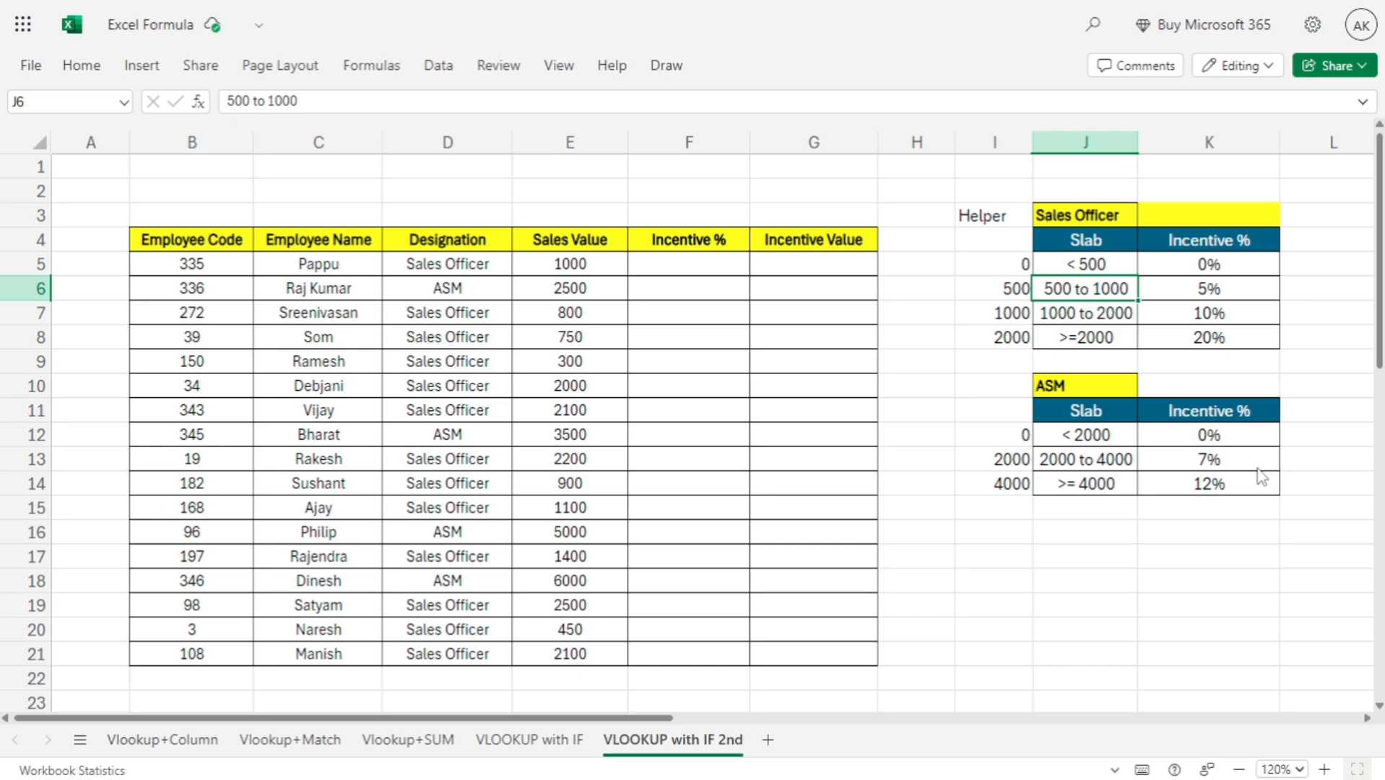
{"action": "key", "text": "Left"}
{"action": "key", "text": "Right"}
{"action": "key", "text": "Down"}
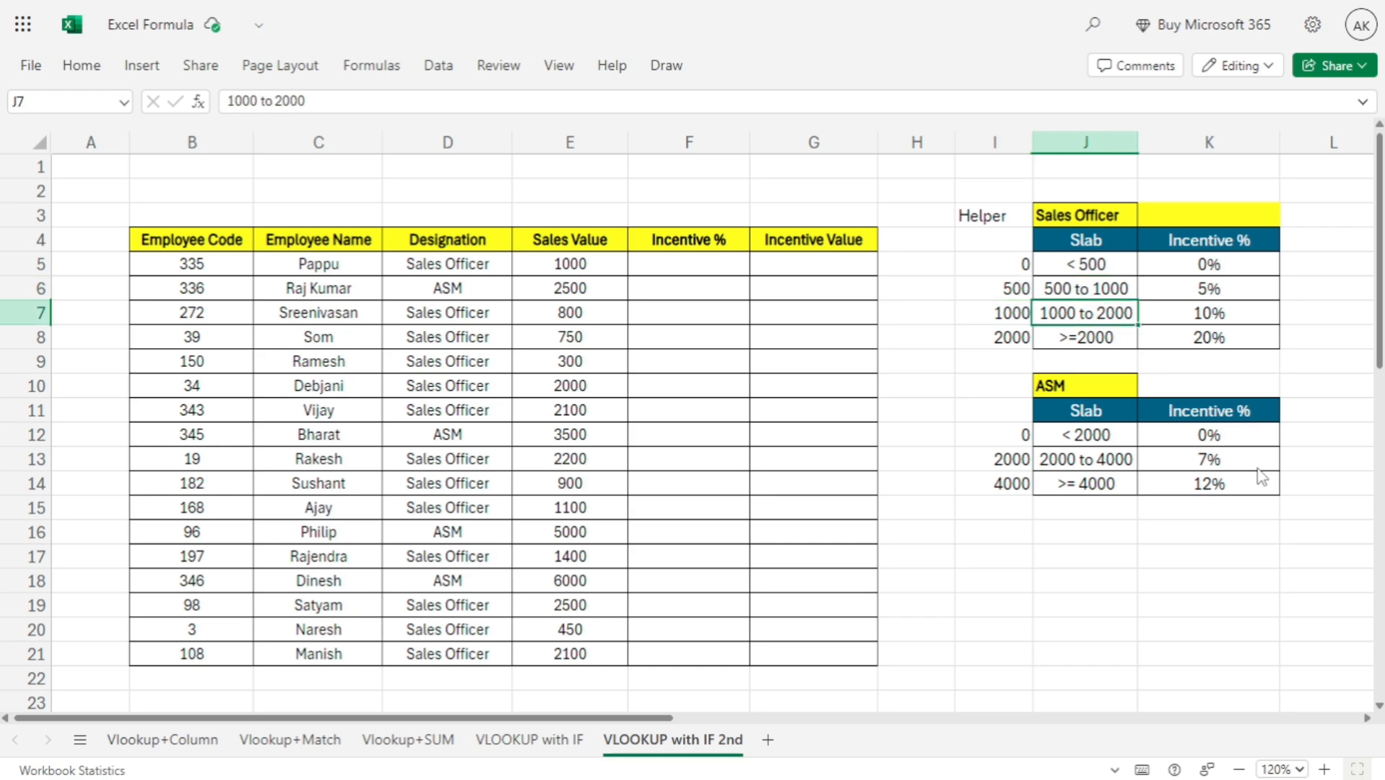
{"action": "key", "text": "Left"}
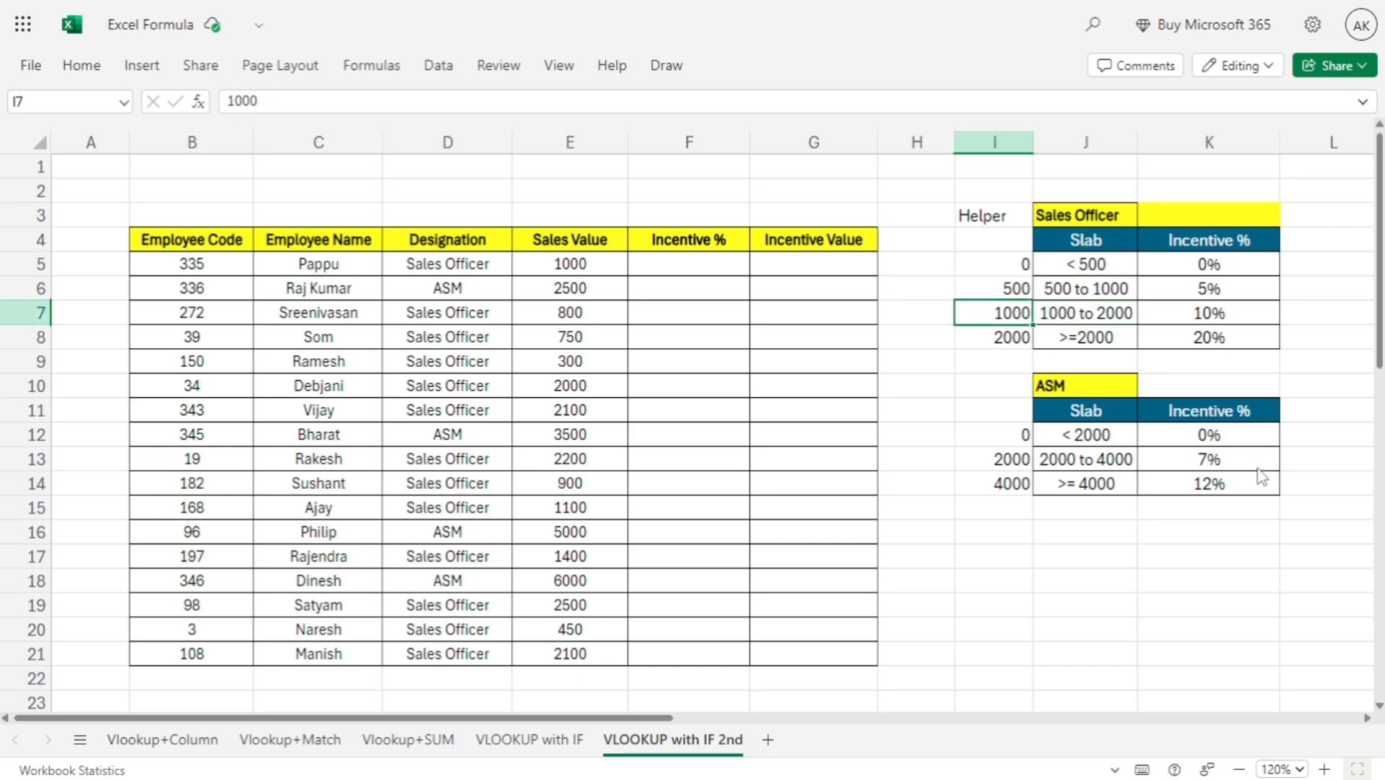
{"action": "key", "text": "Down"}
{"action": "key", "text": "Right"}
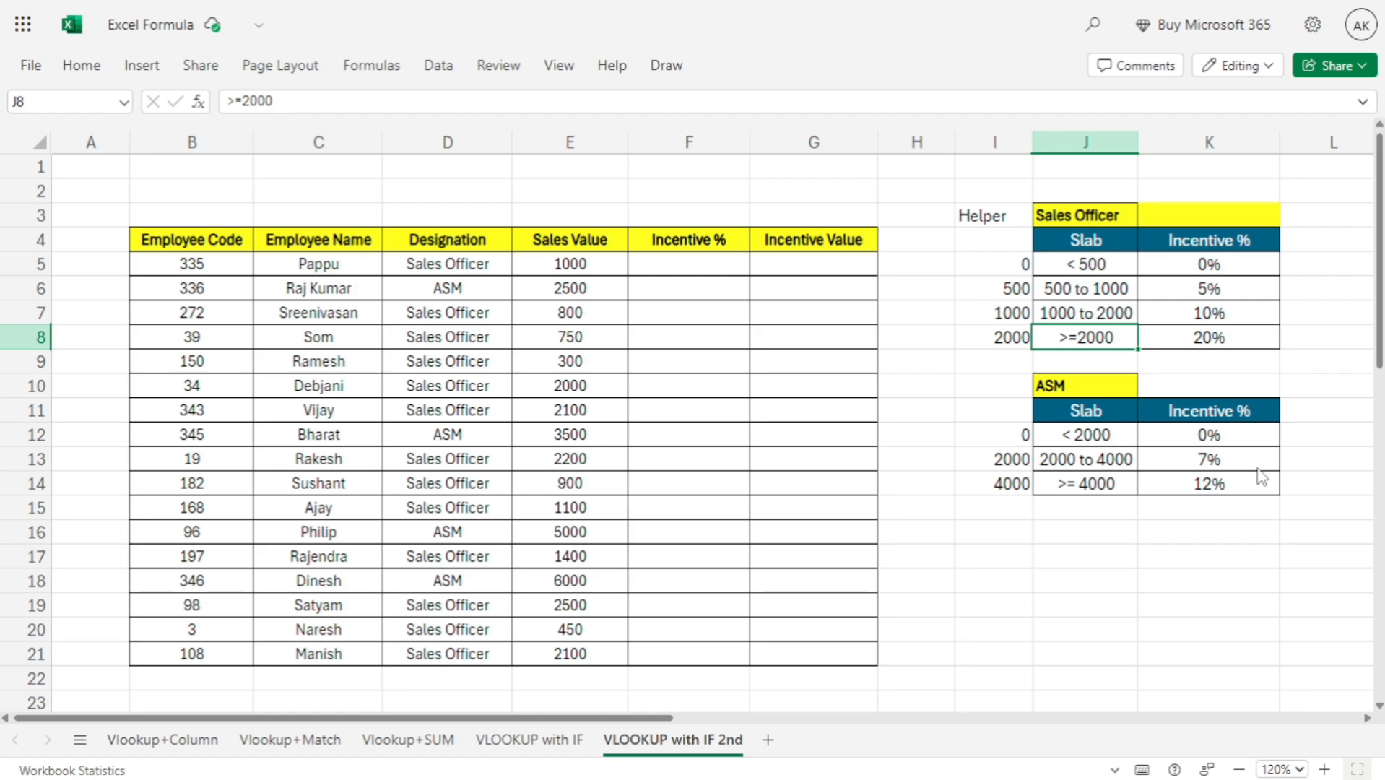
Step: Review the helper lower limits against the Sales Officer slabs and percentages, and against the ASM slabs
{"action": "key", "text": "Left"}
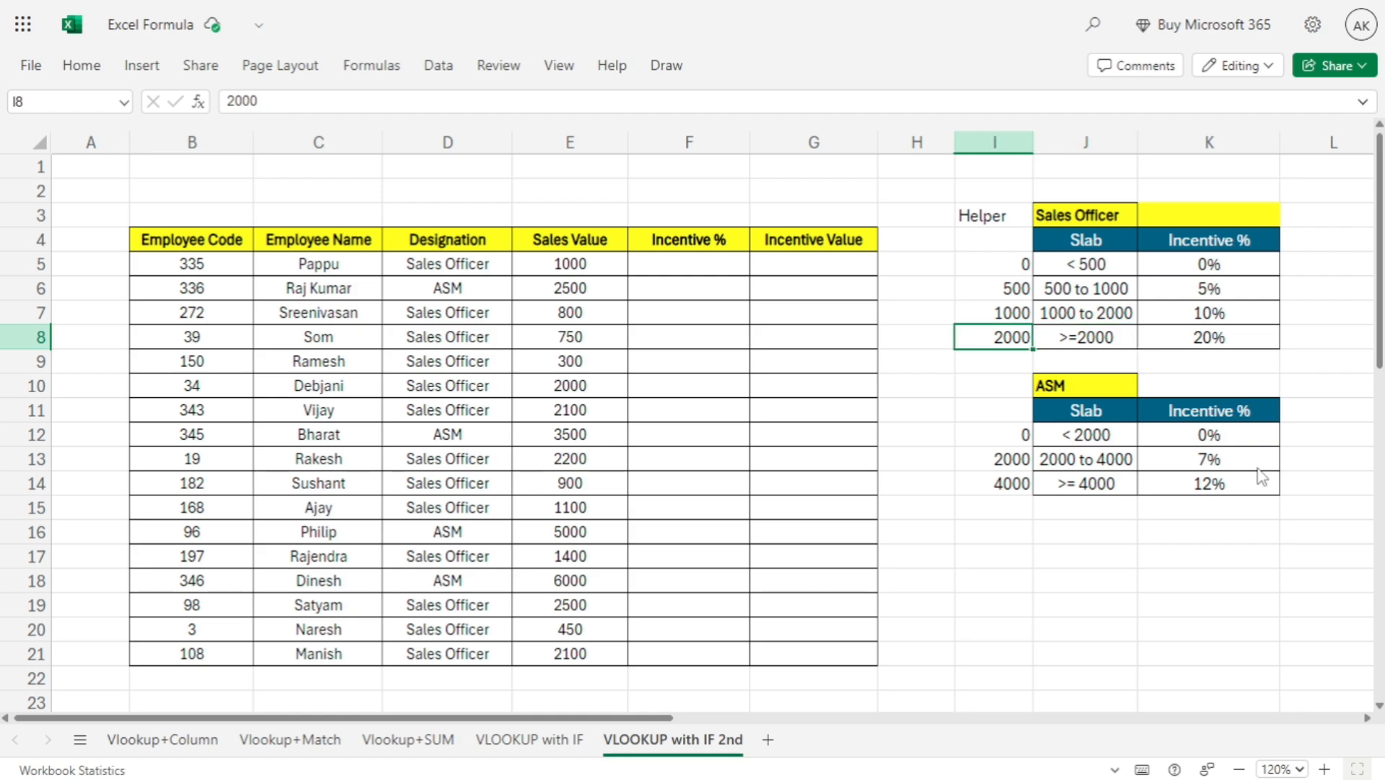
{"action": "key", "text": "Up"}
{"action": "key", "text": "Up"}
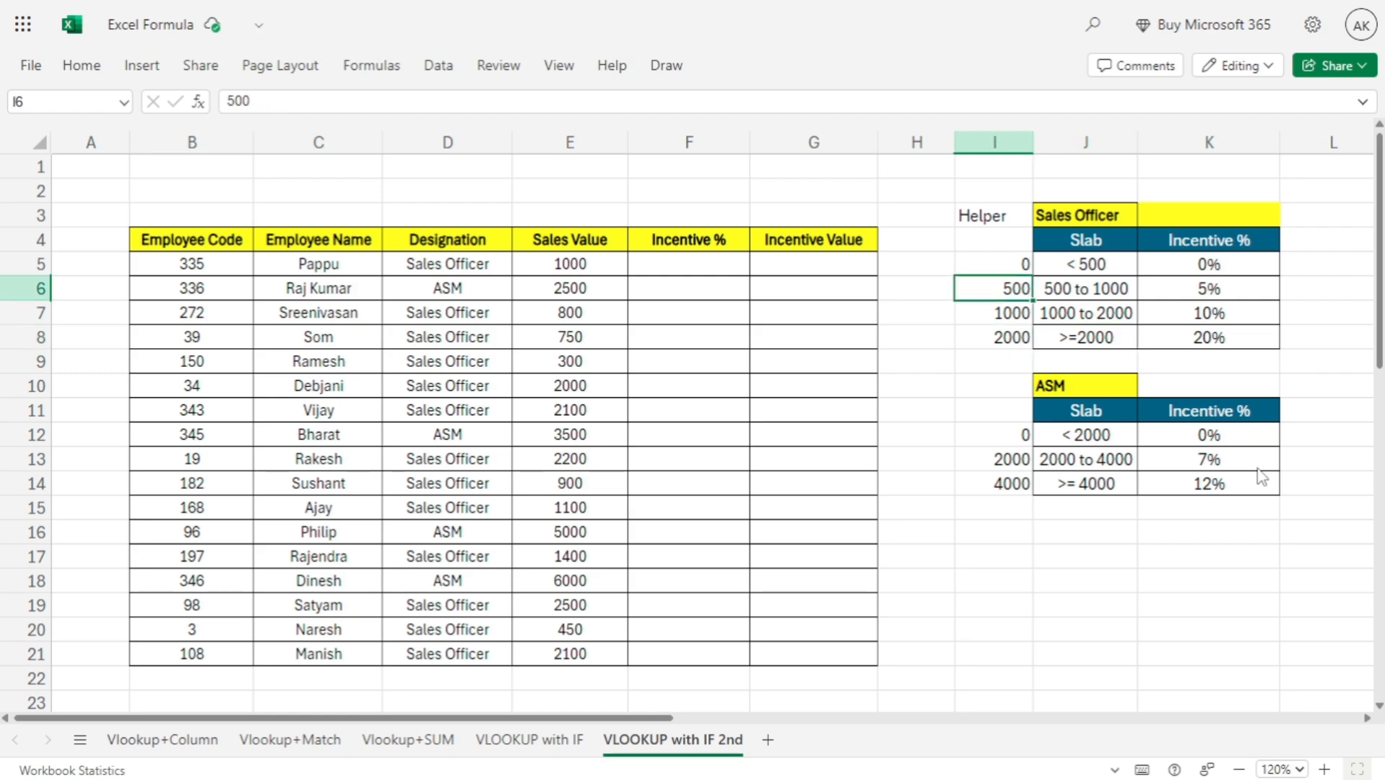
{"action": "key", "text": "Up"}
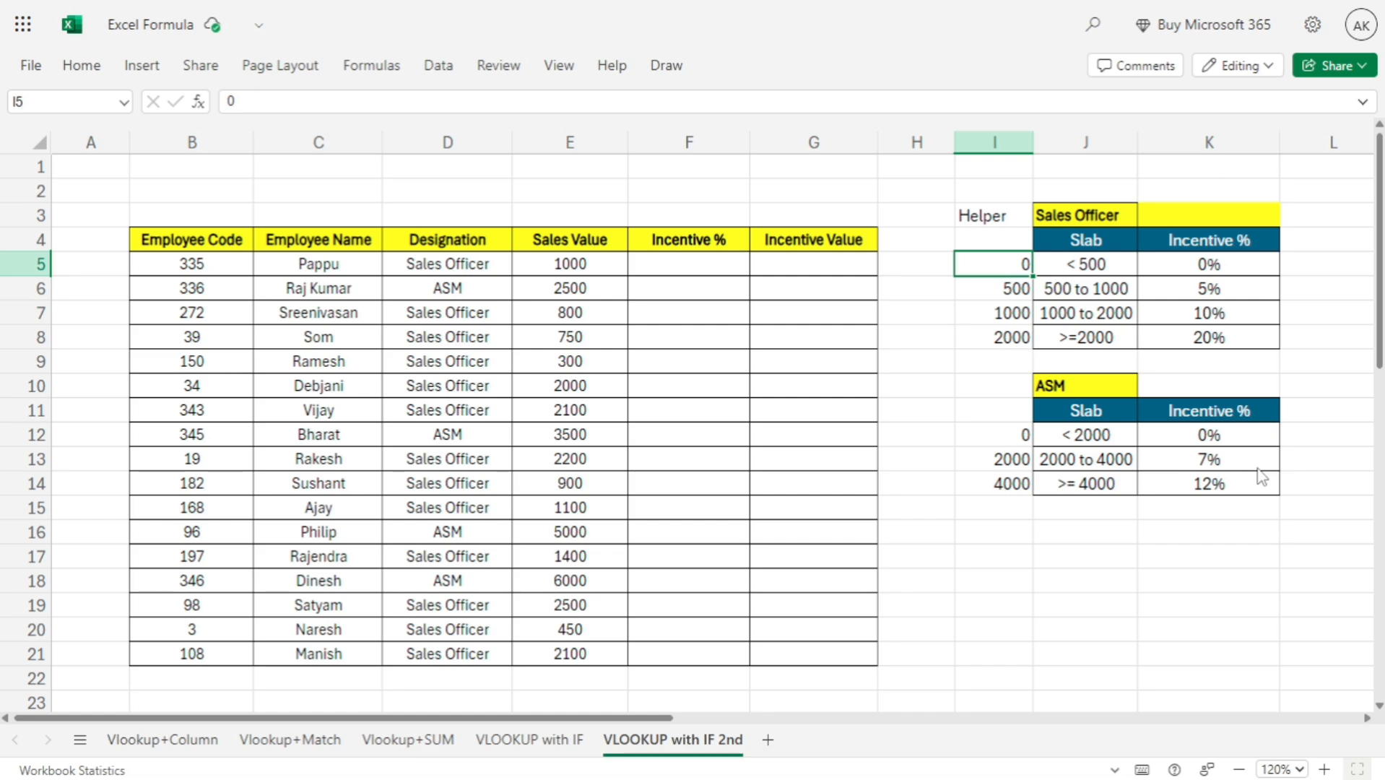
{"action": "key", "text": "Right"}
{"action": "key", "text": "Right"}
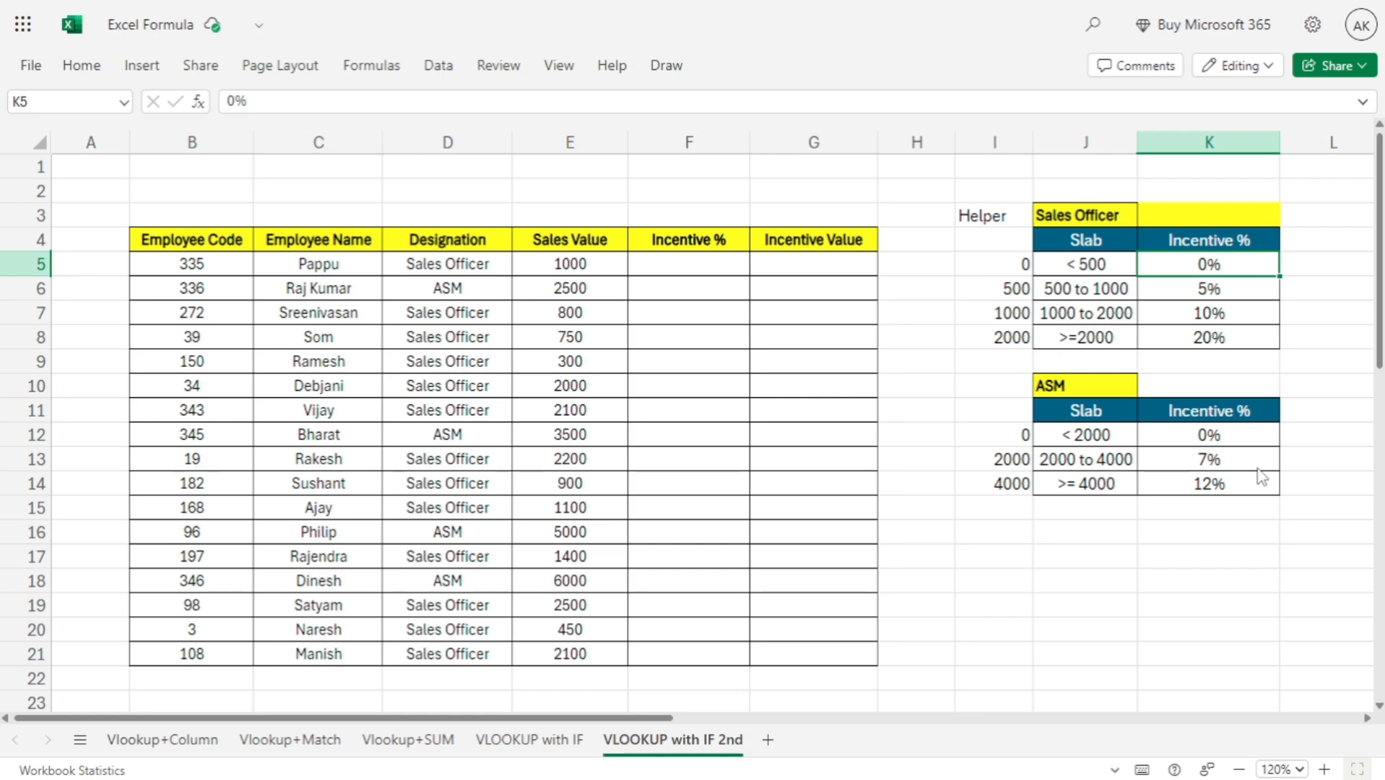
{"action": "left_click_drag", "start_coordinate": [1007, 434], "coordinate": [1037, 514]}
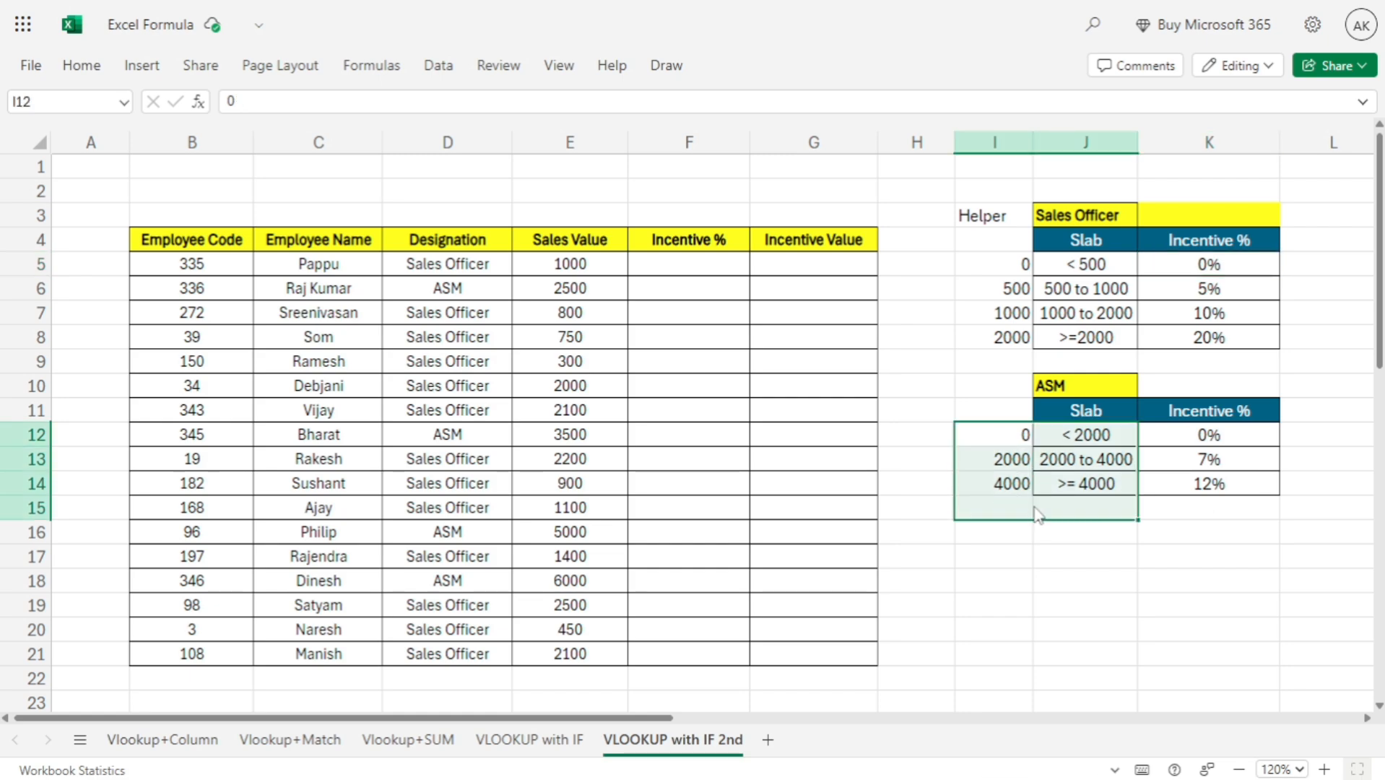
{"action": "left_click", "coordinate": [1121, 435]}
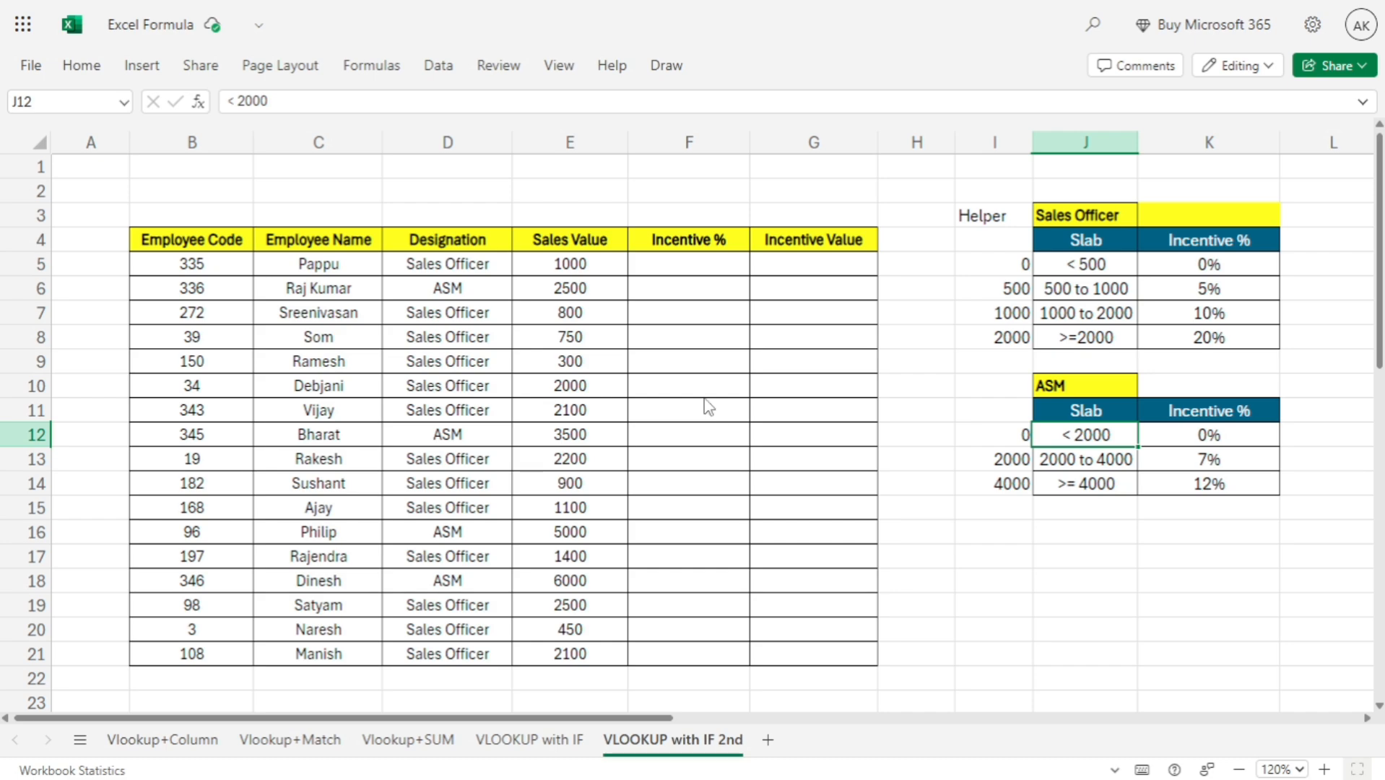
Step: Start an IF formula in F5, the first Incentive % cell, testing whether designation D5 equals "Sales Officer"
{"action": "left_click", "coordinate": [669, 247]}
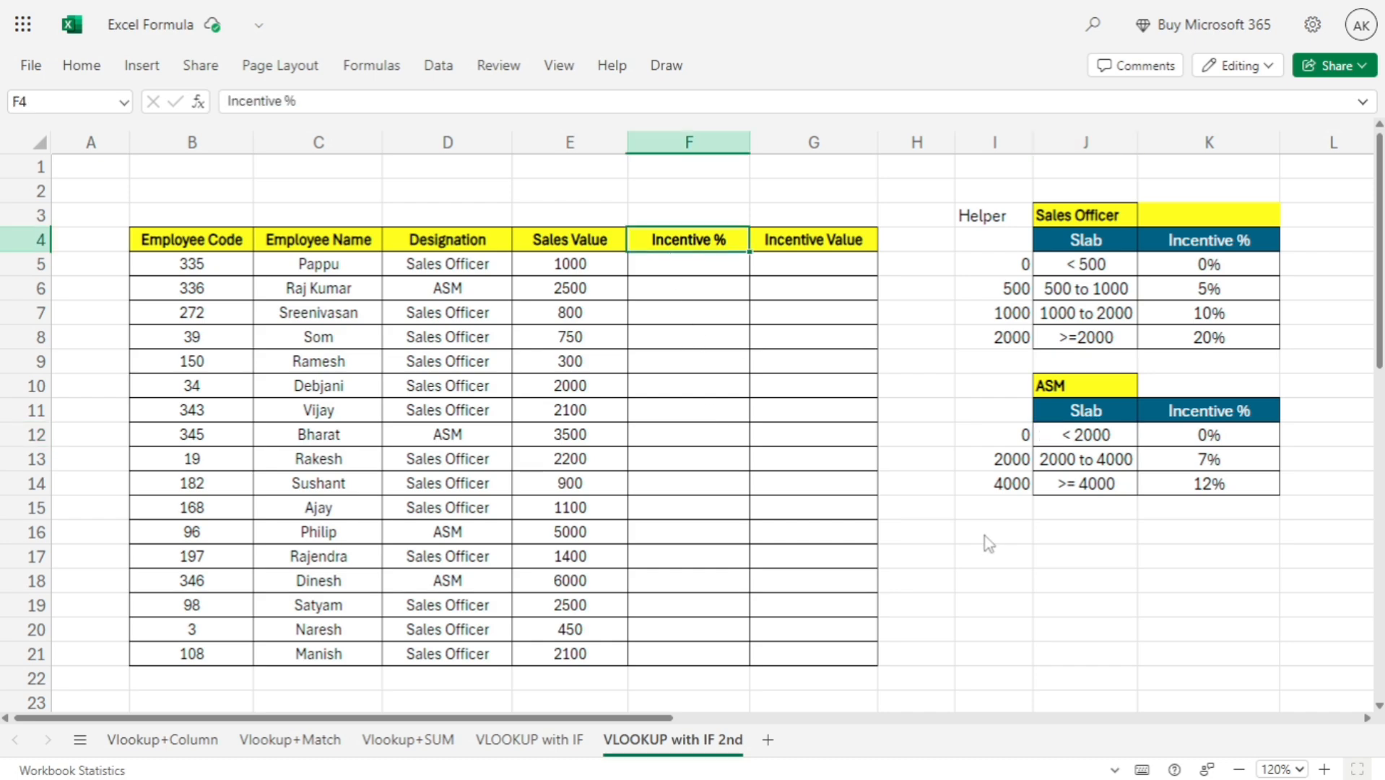
{"action": "key", "text": "Down"}
{"action": "type", "text": "="}
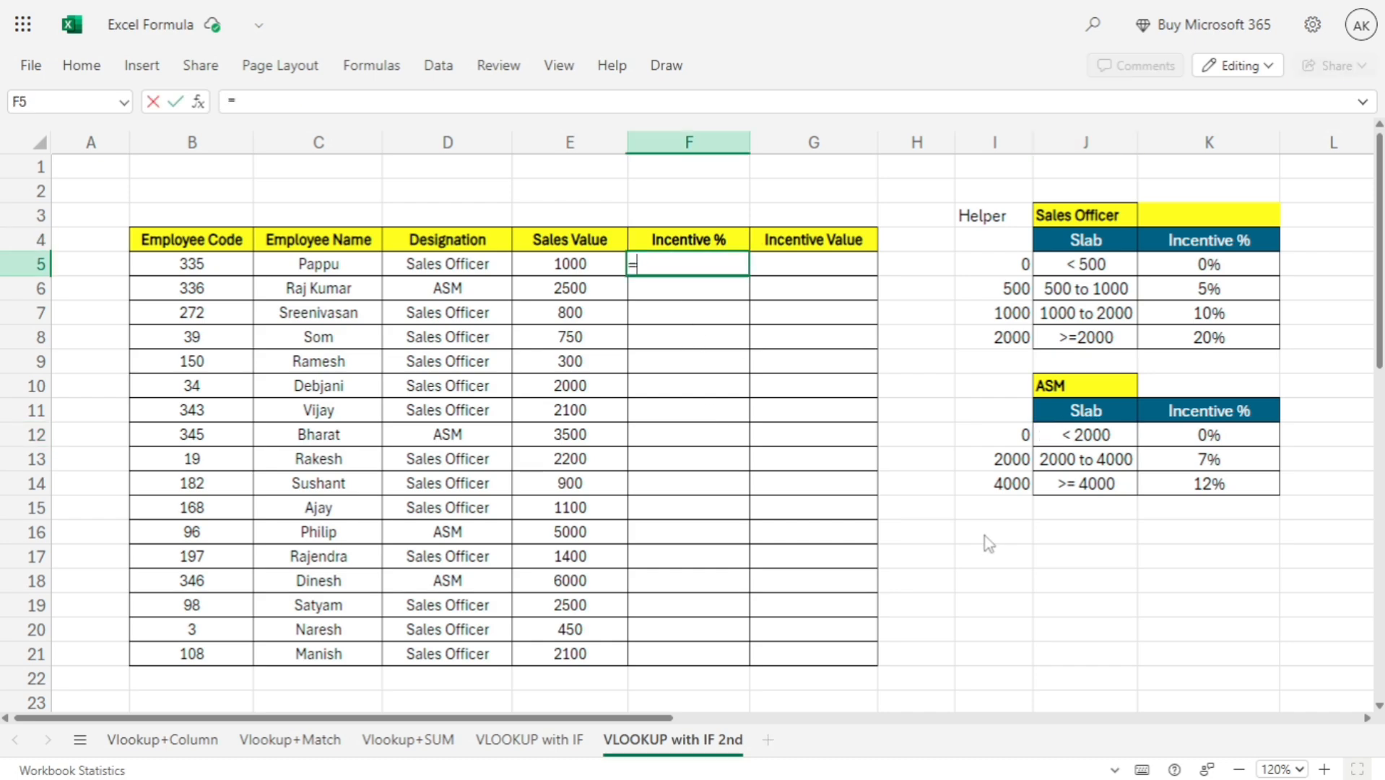
{"action": "type", "text": "IF("}
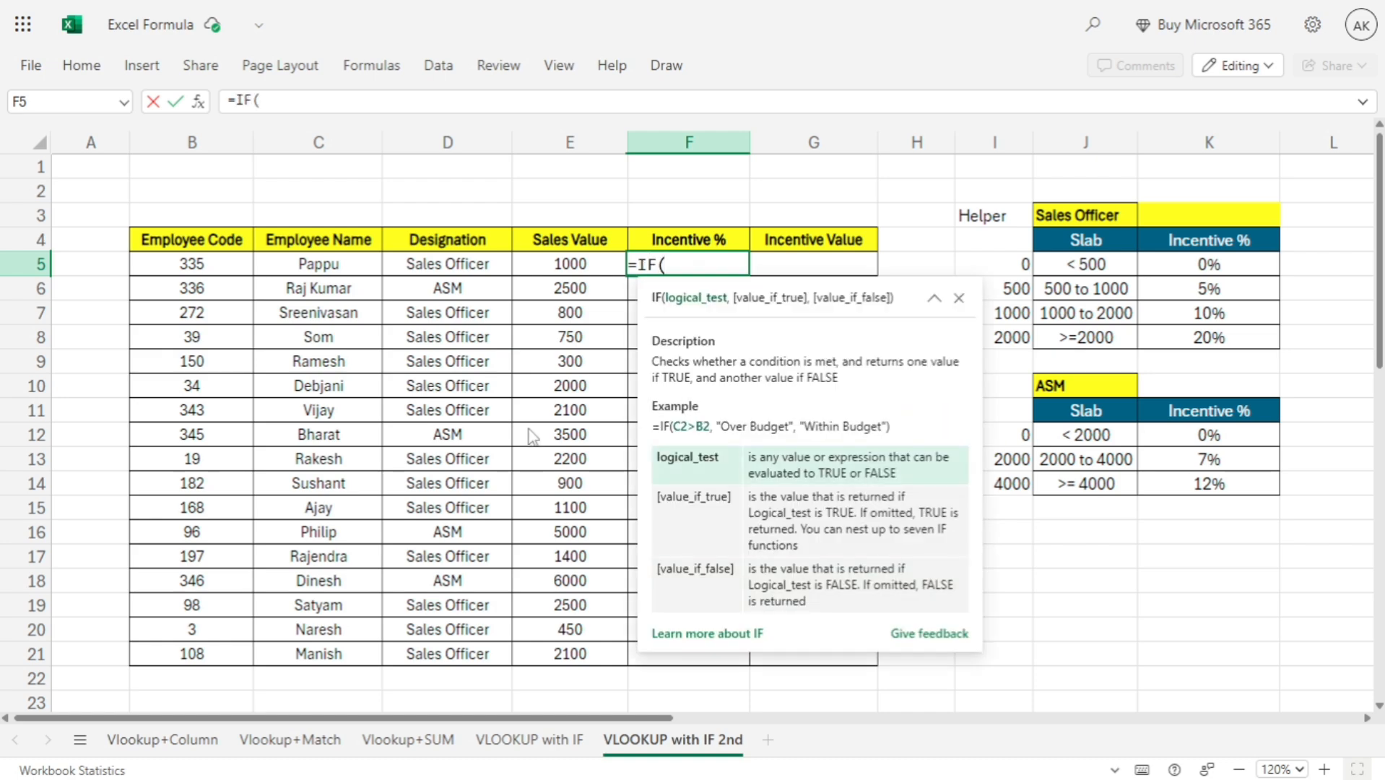
{"action": "left_click", "coordinate": [452, 268]}
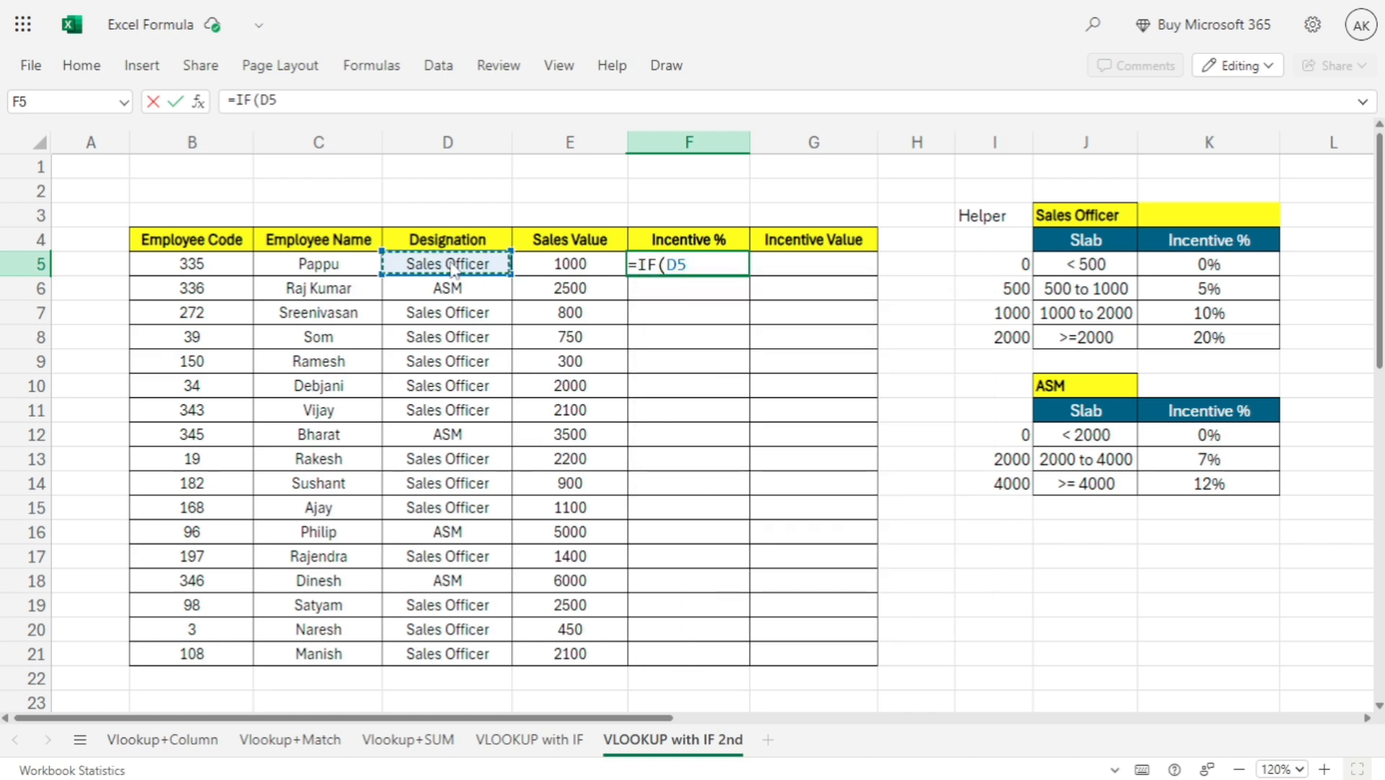
{"action": "type", "text": "=\""}
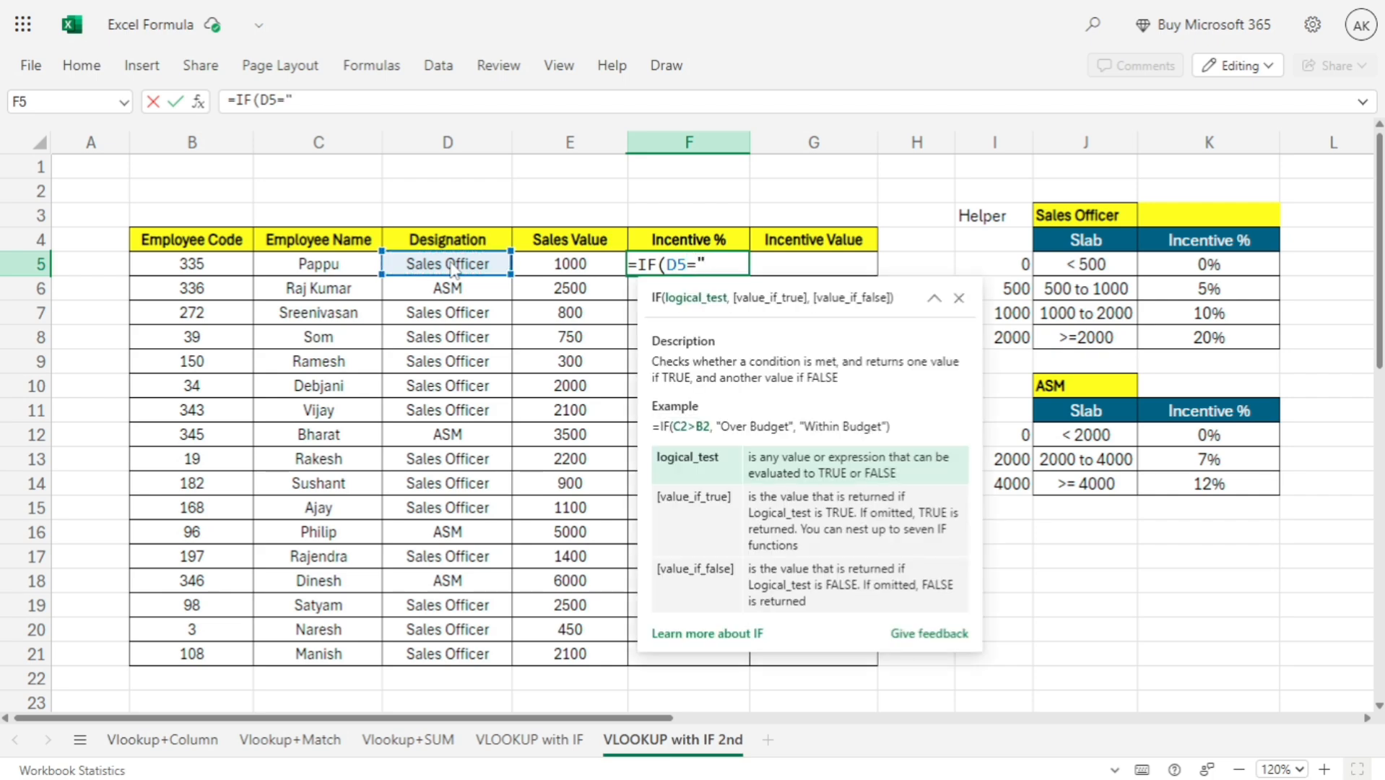
{"action": "type", "text": "Sales Offi"}
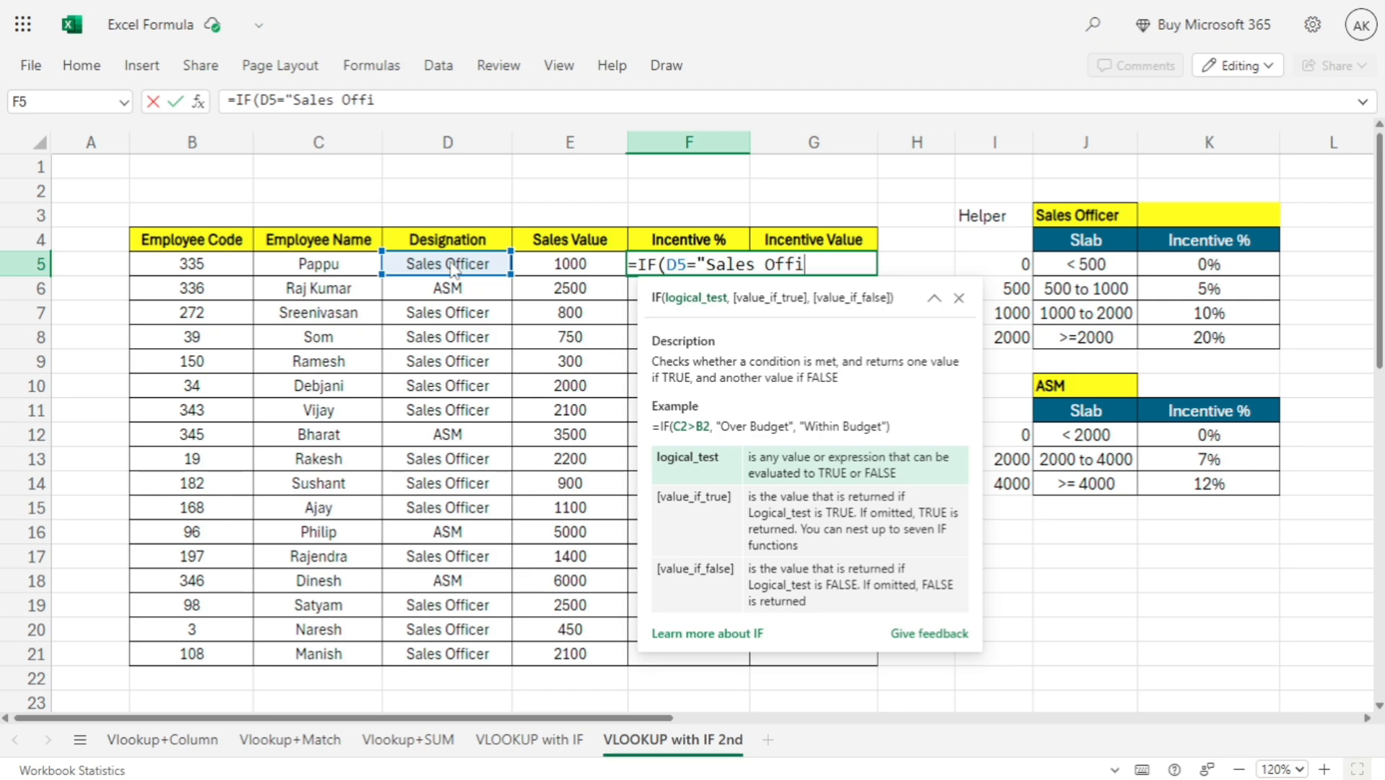
{"action": "type", "text": "cer\","}
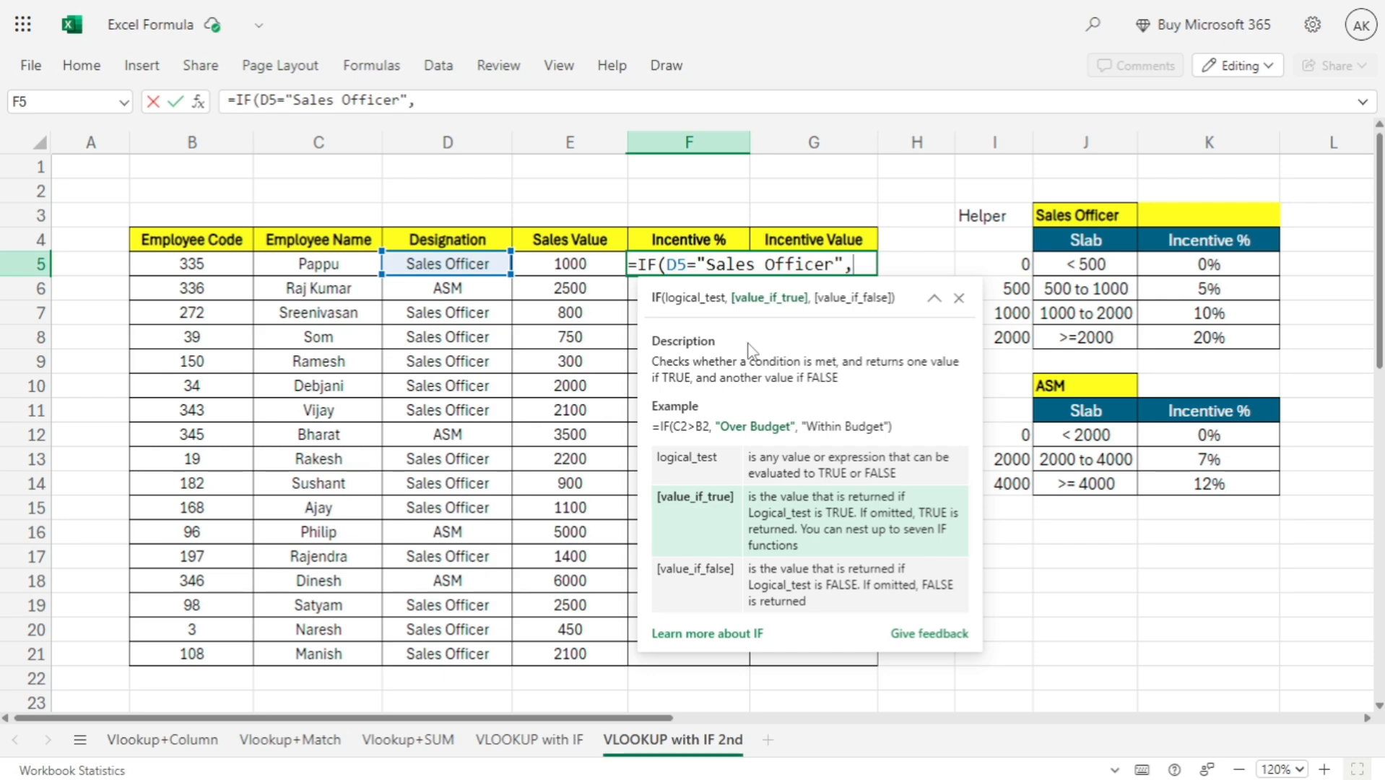
Step: Add a VLOOKUP as the value if true, using absolute range $I$4:$K$8, column index 3 and match type 1
{"action": "type", "text": "vl"}
{"action": "key", "text": "Tab"}
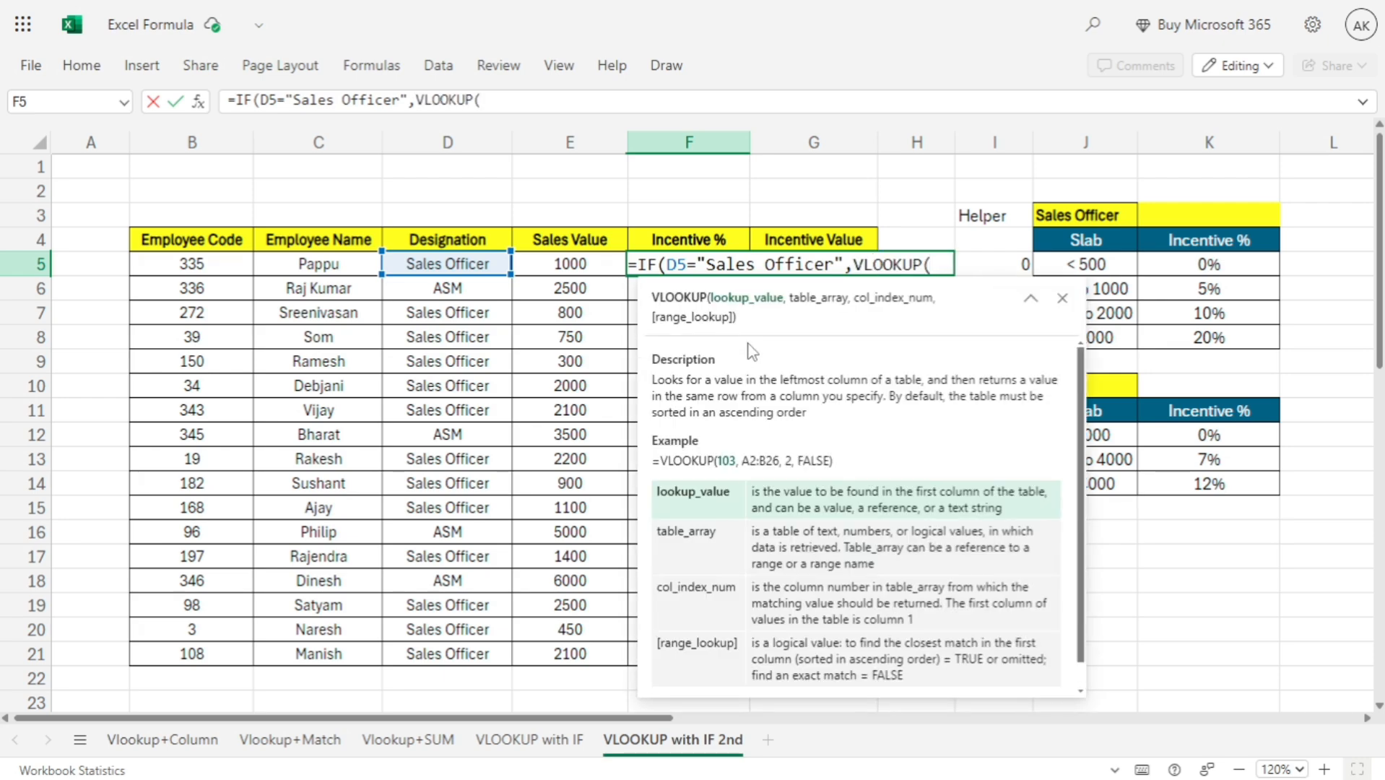
{"action": "left_click_drag", "start_coordinate": [998, 248], "coordinate": [1189, 337]}
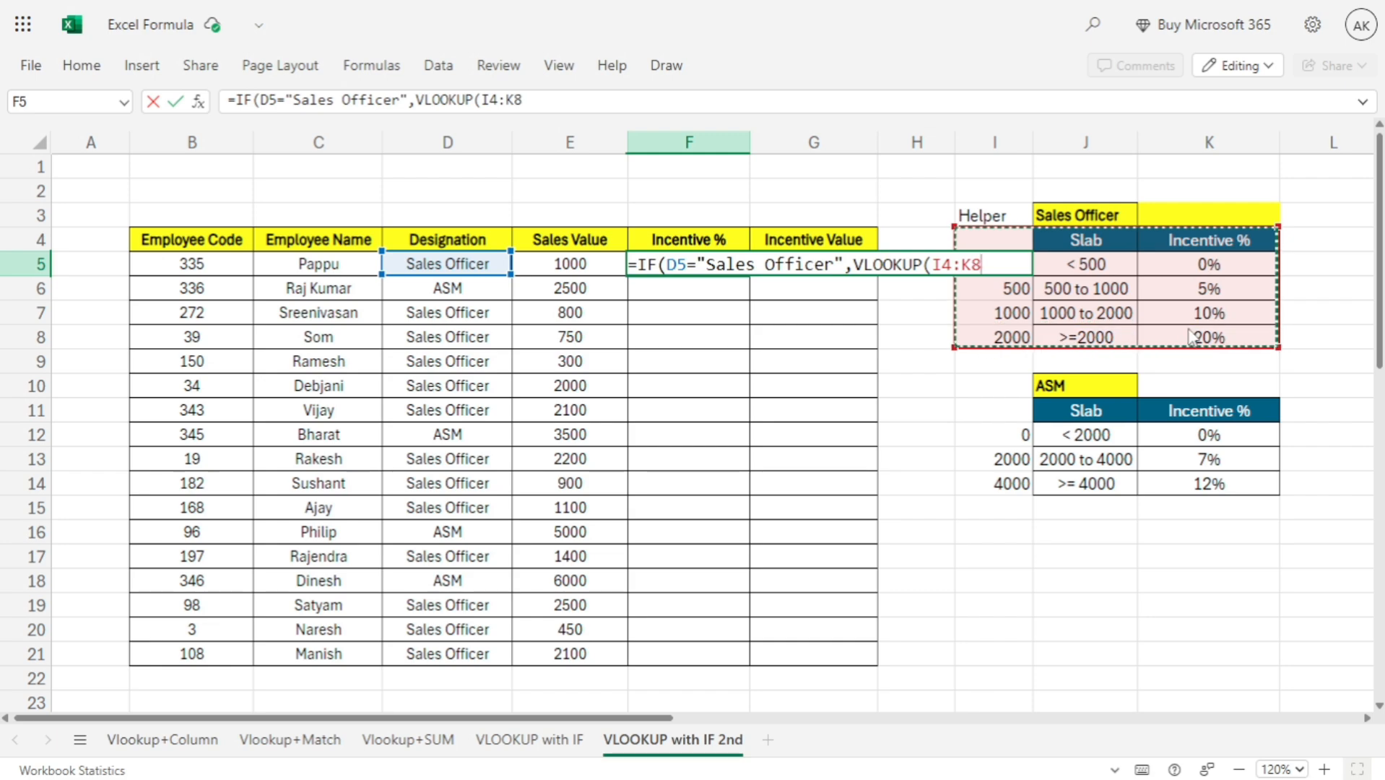
{"action": "key", "text": "F4"}
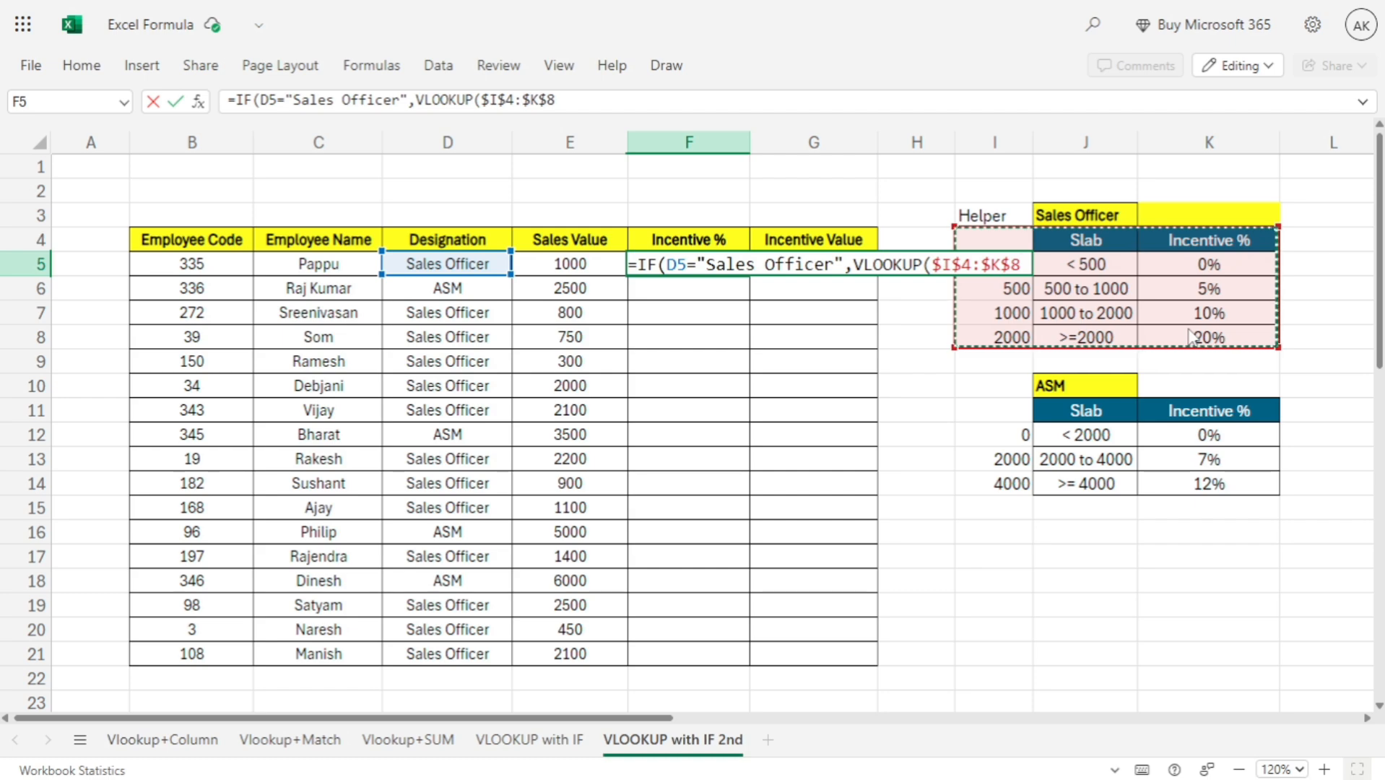
{"action": "type", "text": ","}
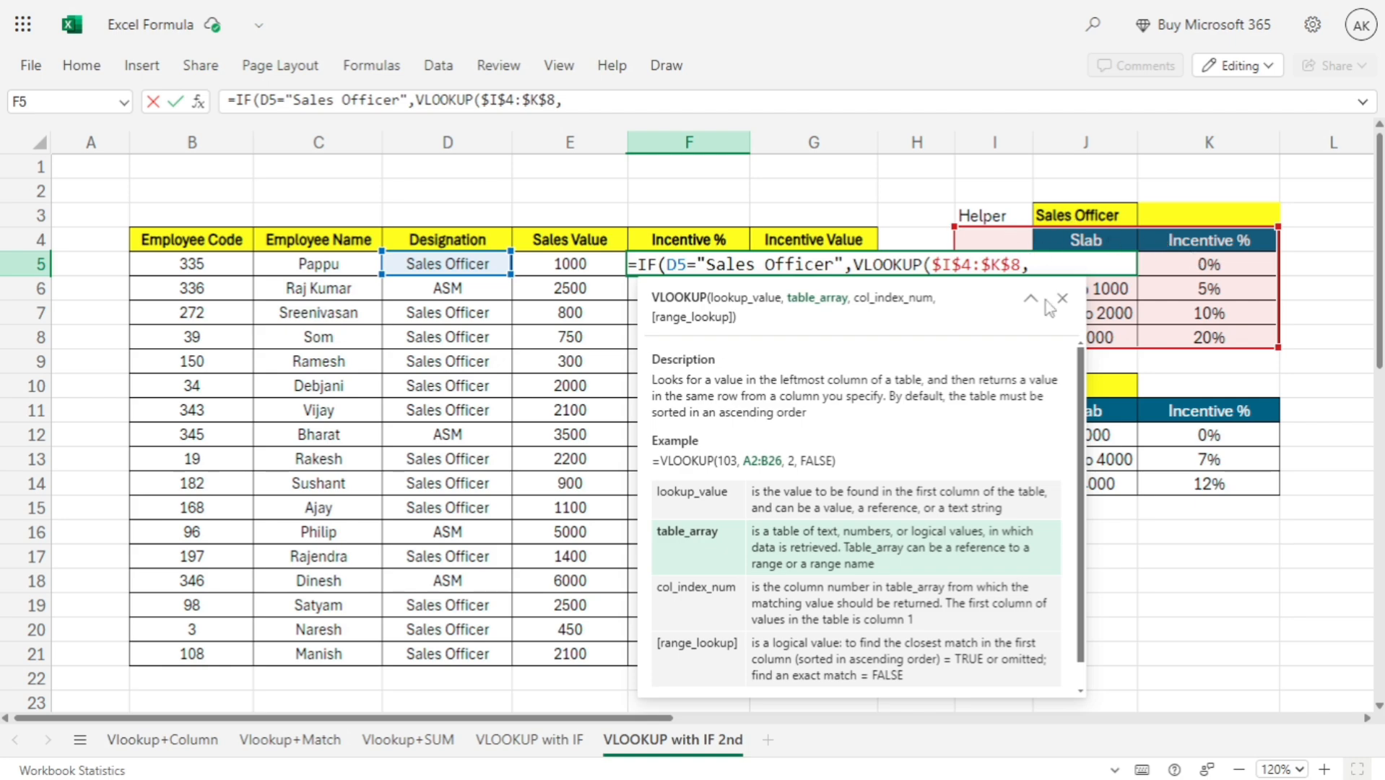
{"action": "type", "text": "3,"}
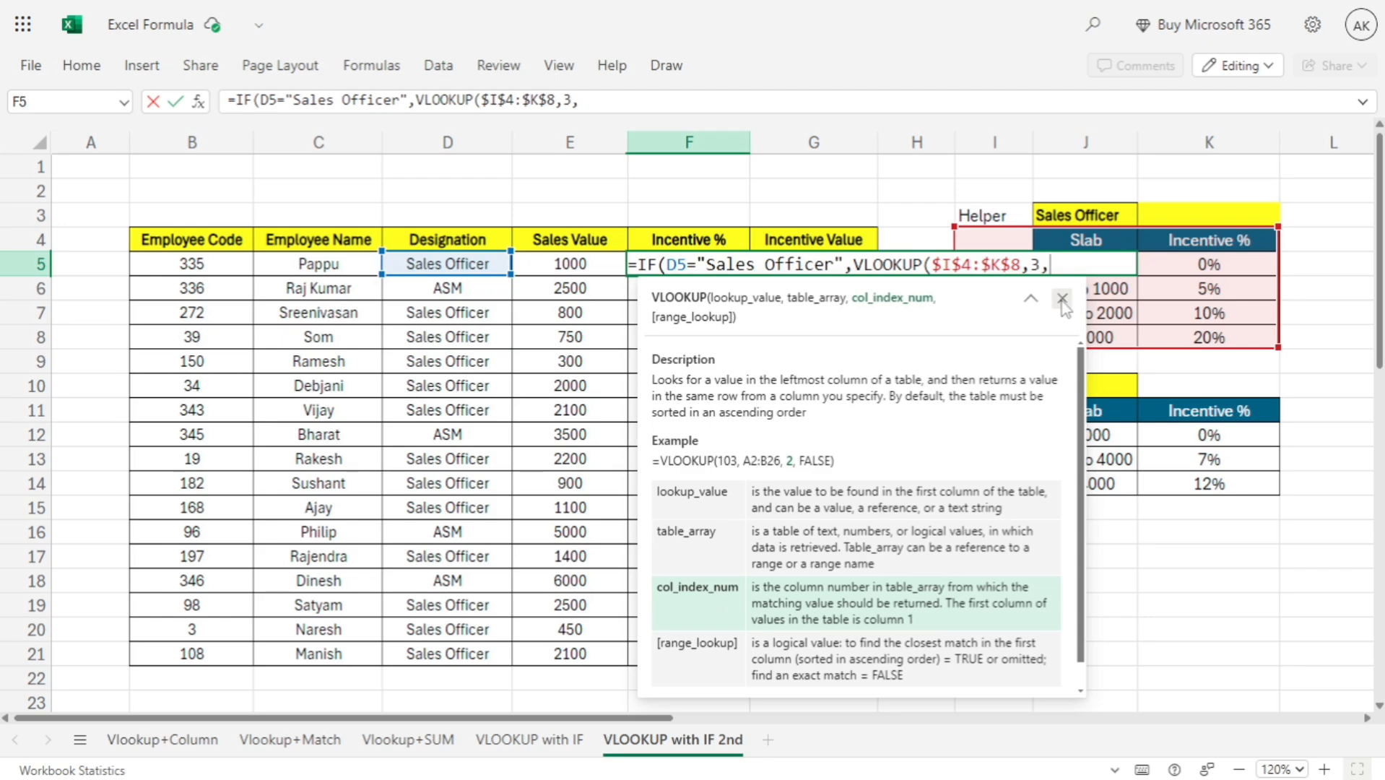
{"action": "left_click", "coordinate": [1060, 298]}
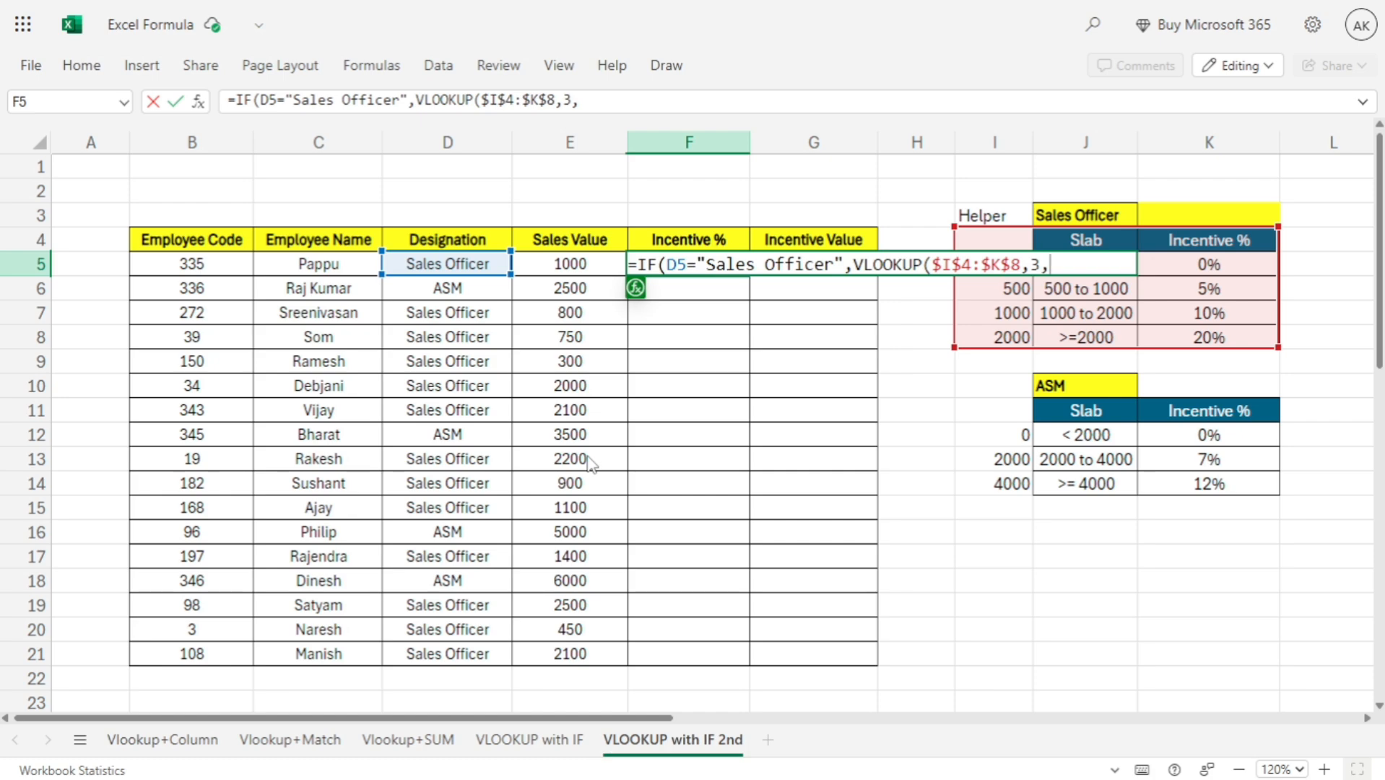
{"action": "type", "text": "1"}
{"action": "type", "text": ")"}
Step: Begin a second VLOOKUP as the value if false, and insert E5 as the first VLOOKUP's missing lookup value
{"action": "type", "text": ","}
{"action": "type", "text": "vl"}
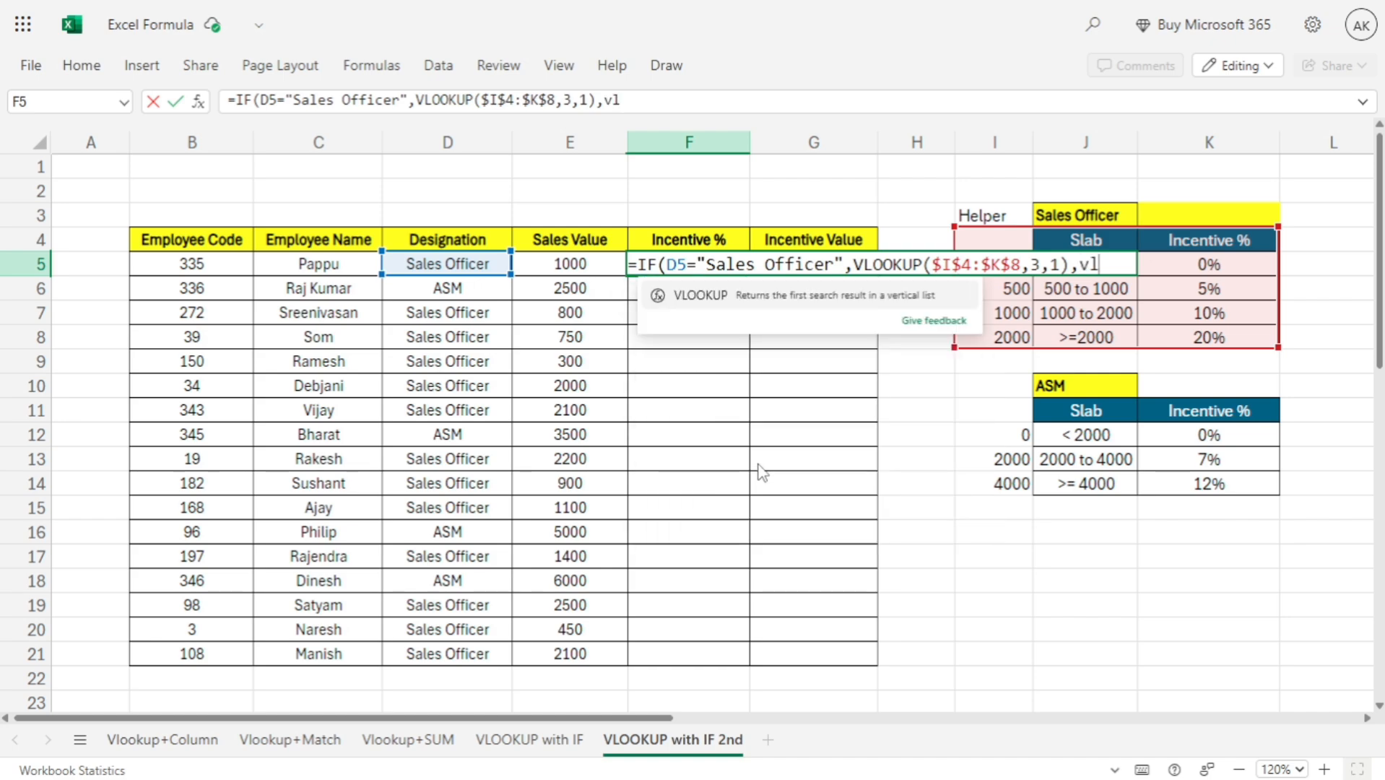
{"action": "key", "text": "Tab"}
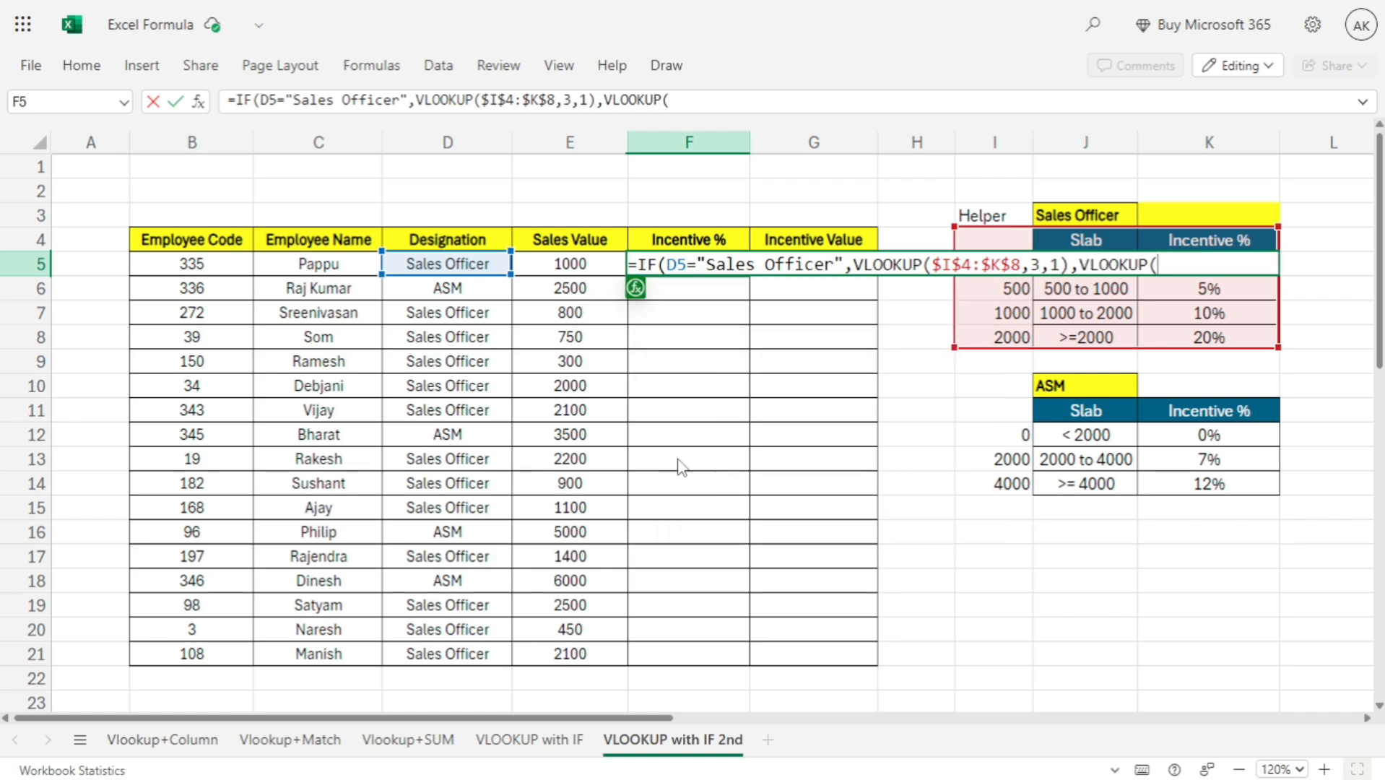
{"action": "left_click", "coordinate": [932, 268]}
{"action": "left_click", "coordinate": [573, 273]}
{"action": "type", "text": ","}
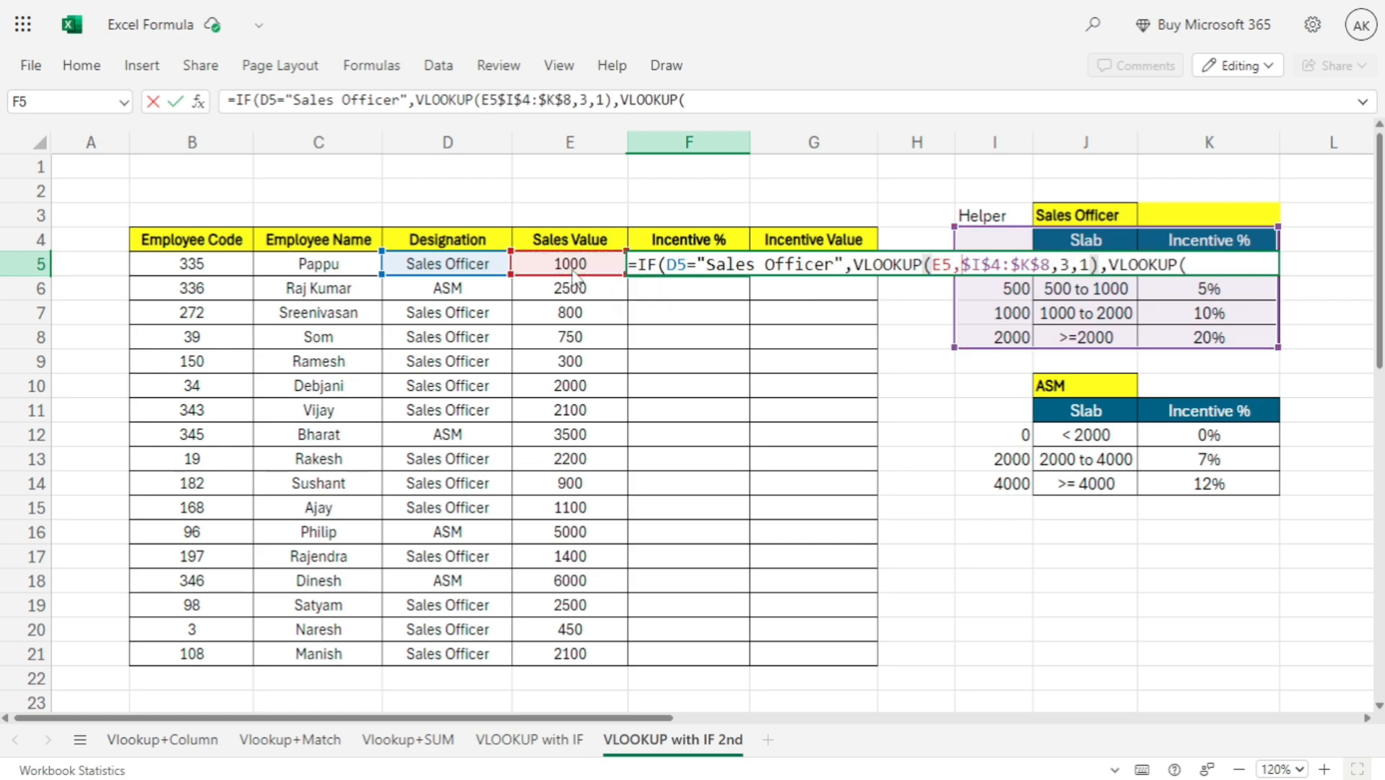
Step: Complete the second VLOOKUP with lookup value E5, range $I$11:$K$14, column 3 and match type 1, and enter the formula in F5
{"action": "left_click", "coordinate": [1199, 271]}
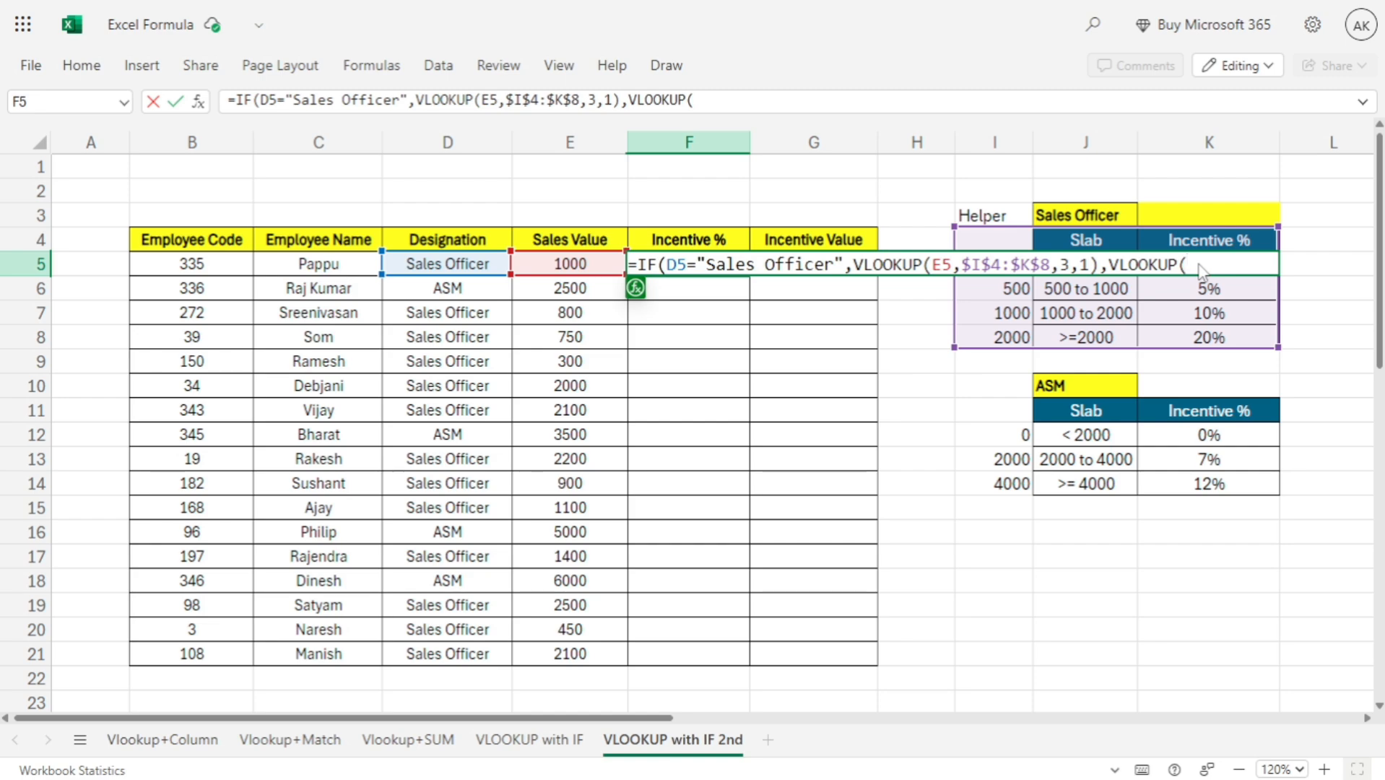
{"action": "left_click", "coordinate": [578, 273]}
{"action": "type", "text": ","}
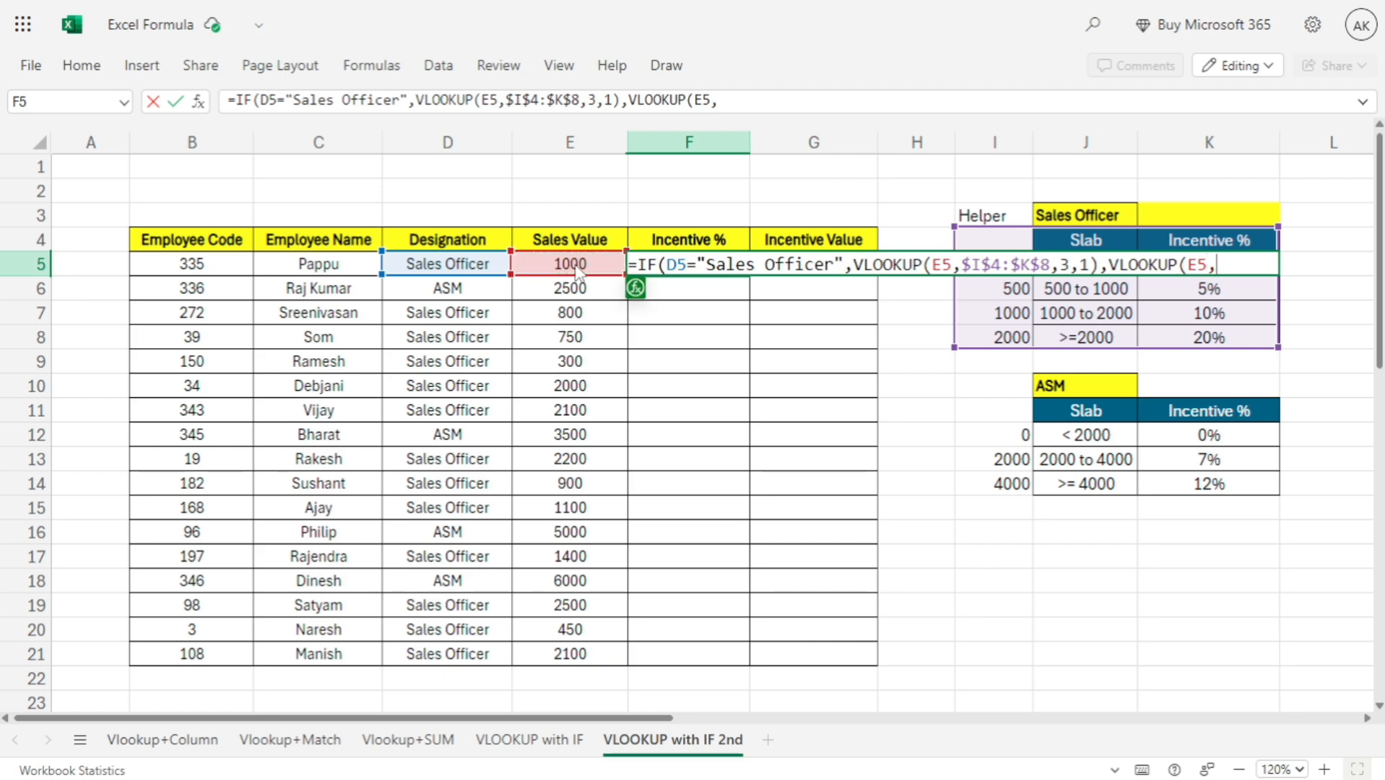
{"action": "left_click_drag", "start_coordinate": [1000, 412], "coordinate": [1179, 494]}
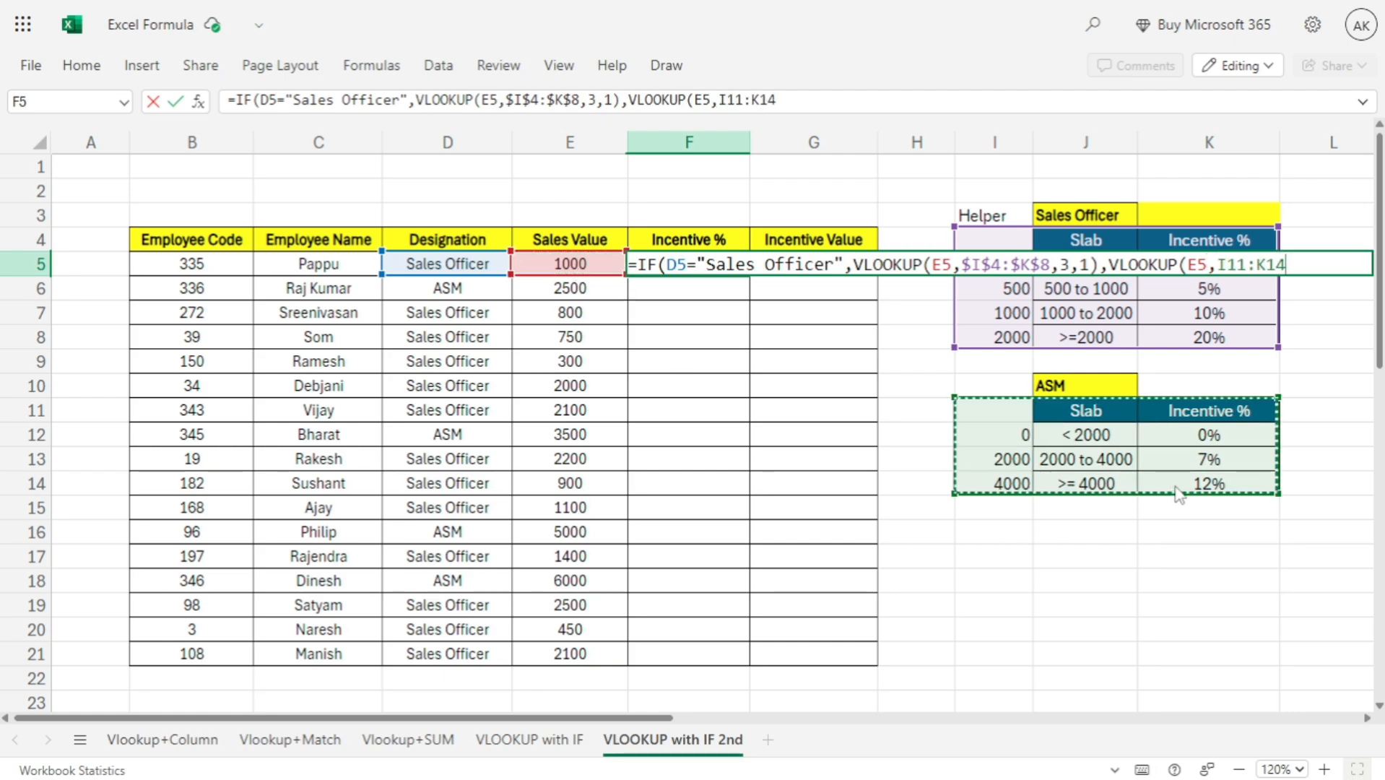
{"action": "key", "text": "F4"}
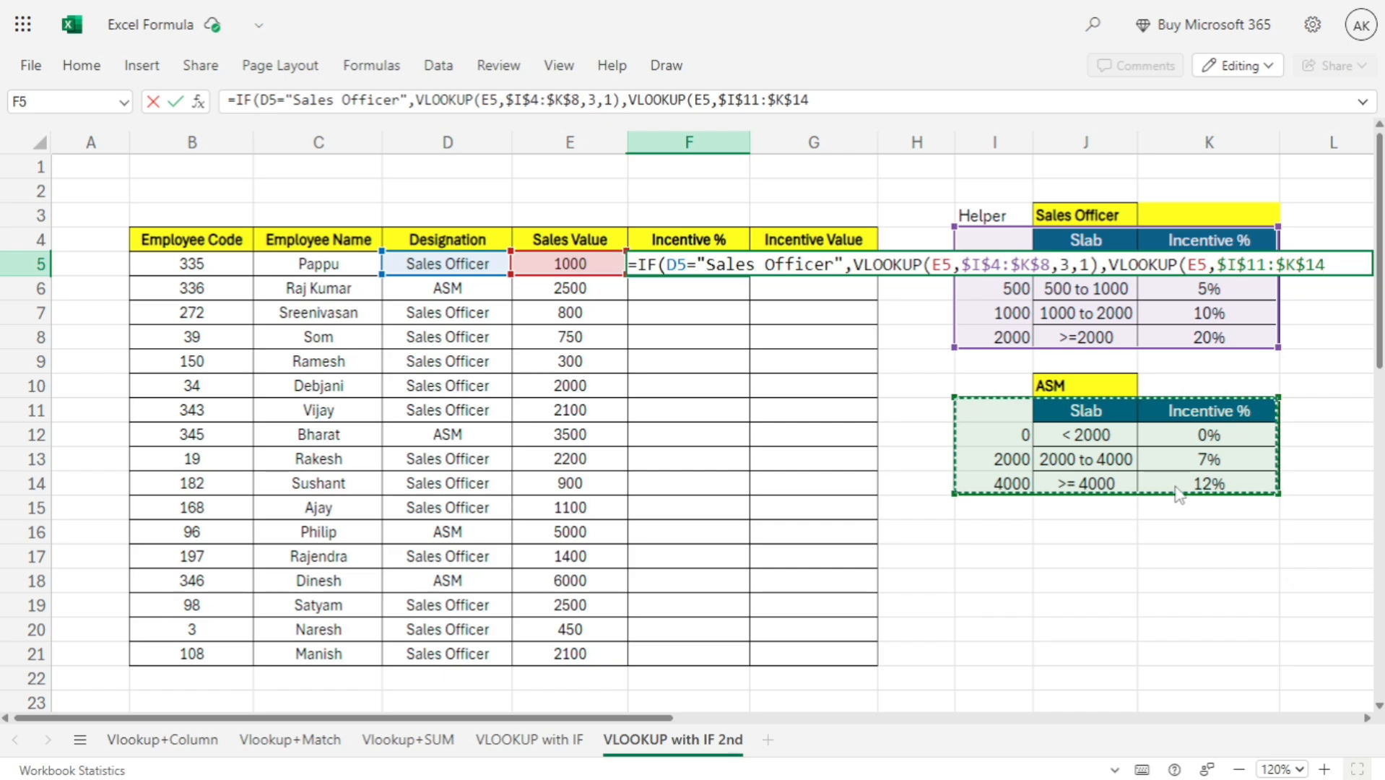
{"action": "type", "text": ",3"}
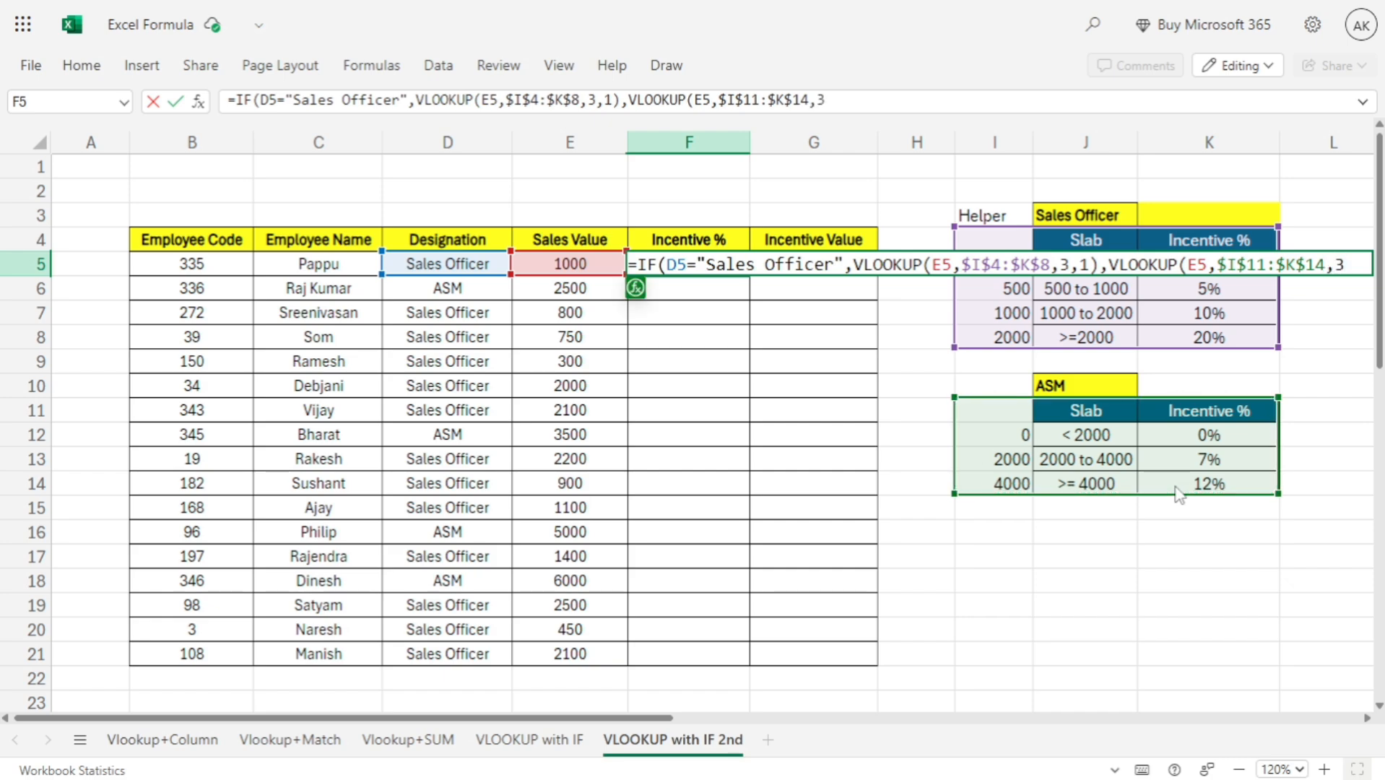
{"action": "type", "text": ",1"}
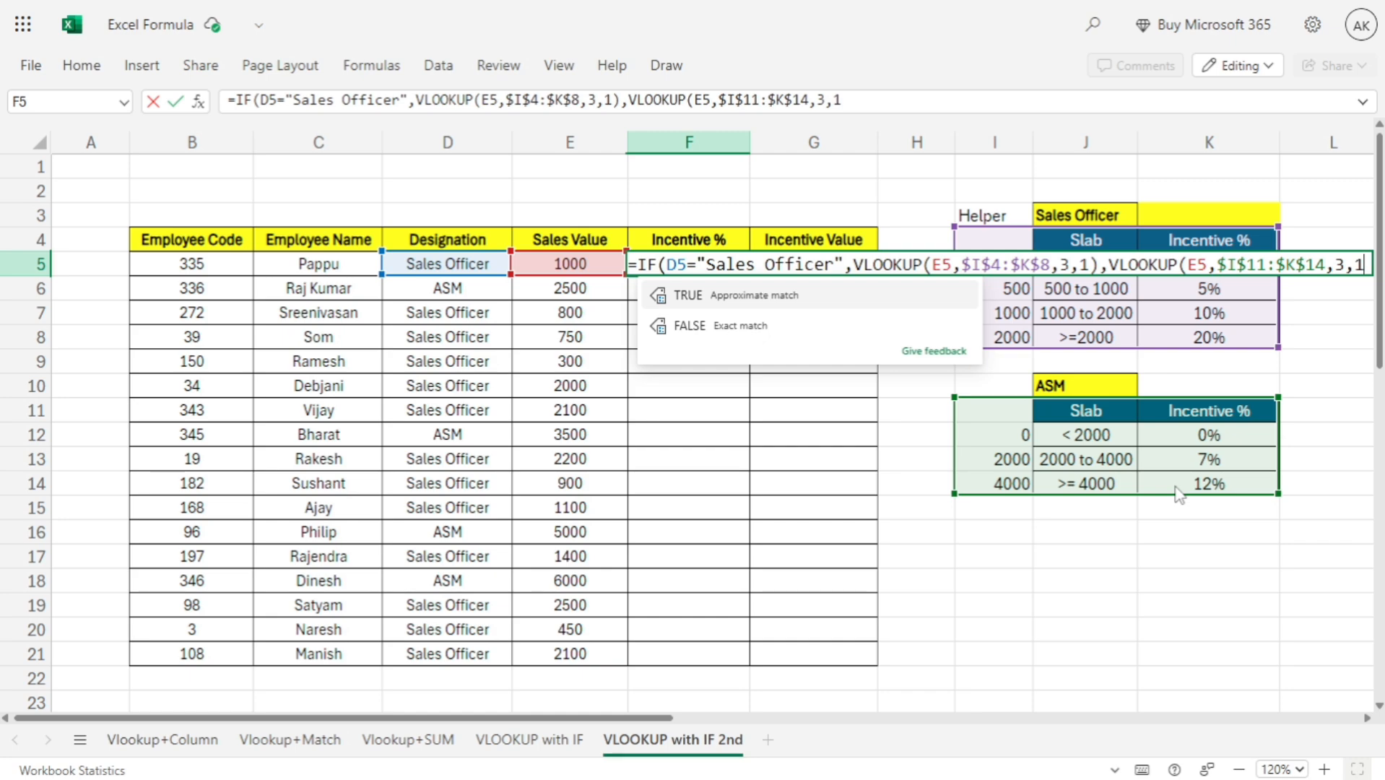
{"action": "type", "text": "))"}
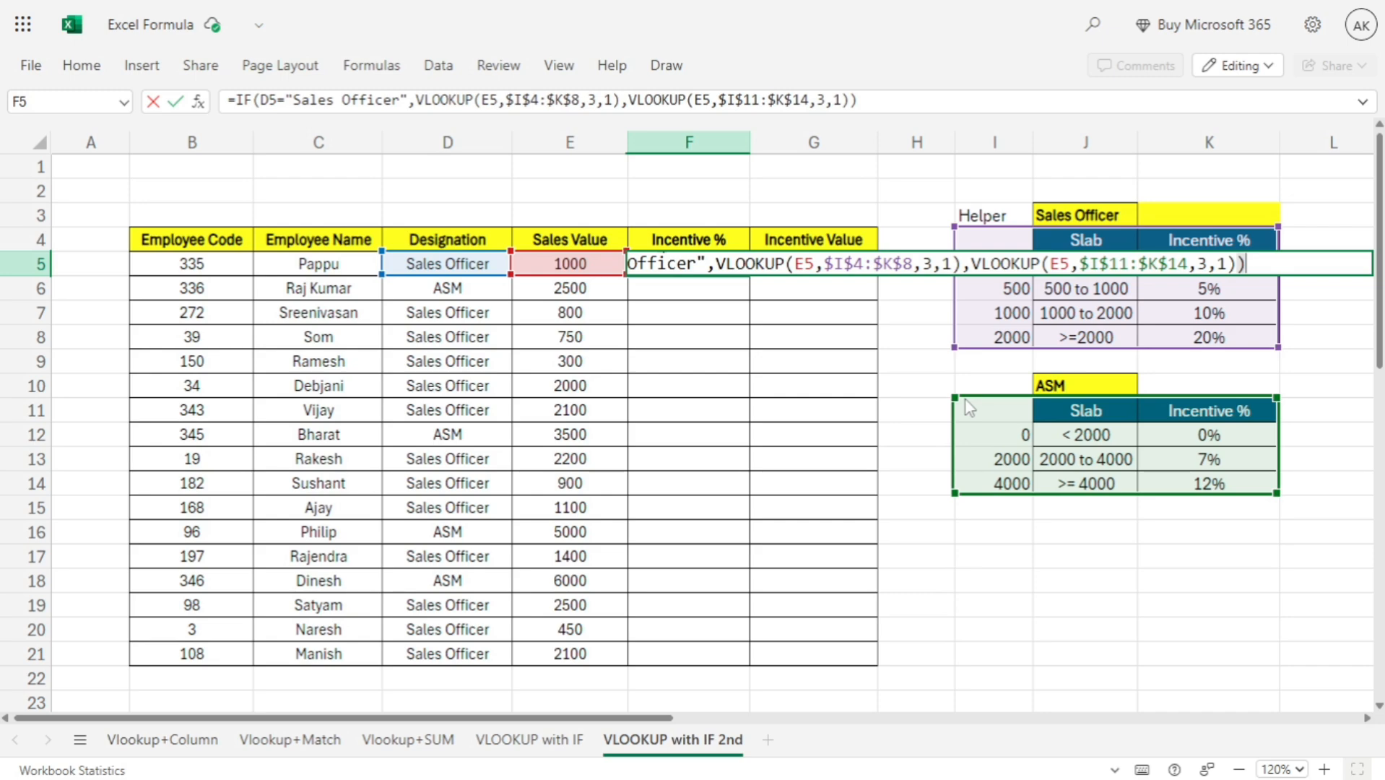
{"action": "key", "text": "ctrl+Return"}
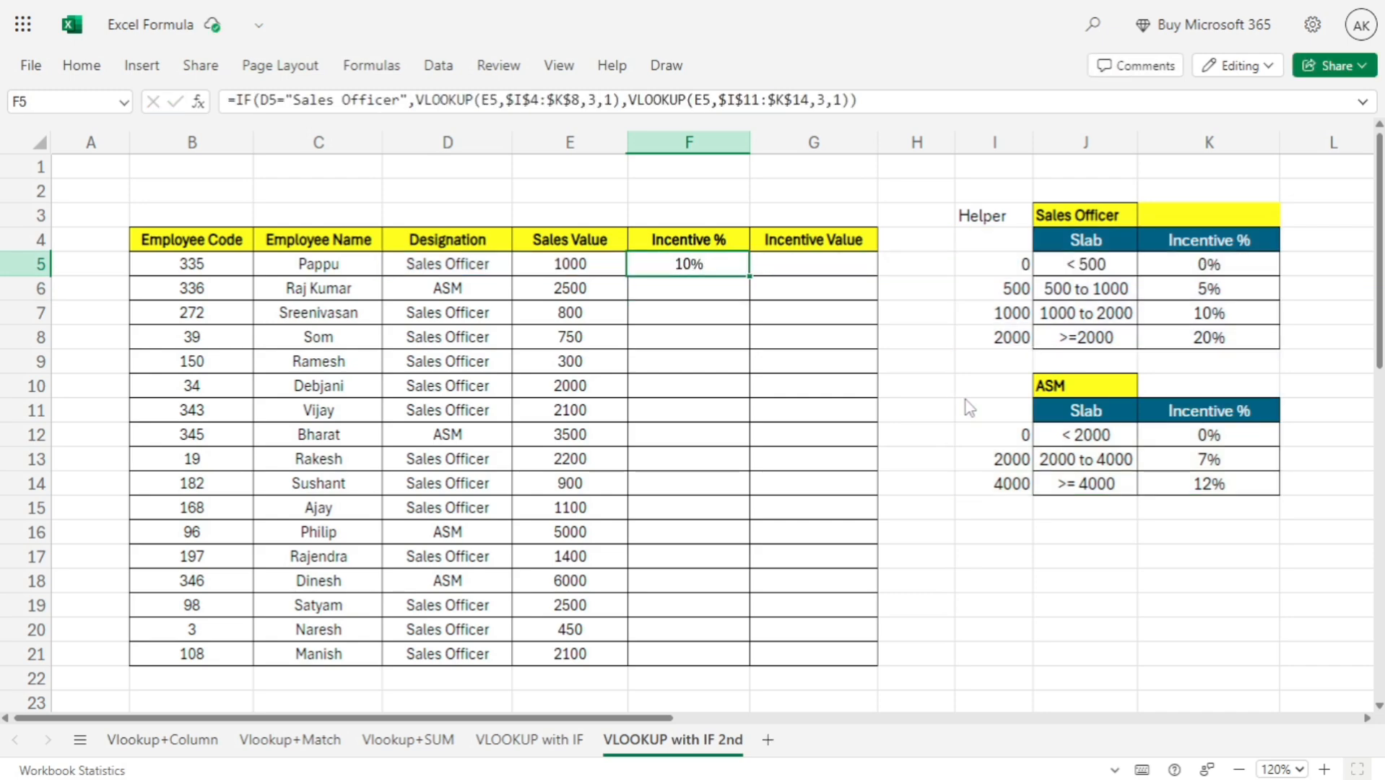
Step: Check the F5 incentive percentage by comparing the first employee's designation and sales value with the Sales Officer 1000 to 2000 slab row
{"action": "left_click", "coordinate": [440, 263]}
{"action": "key", "text": "Right"}
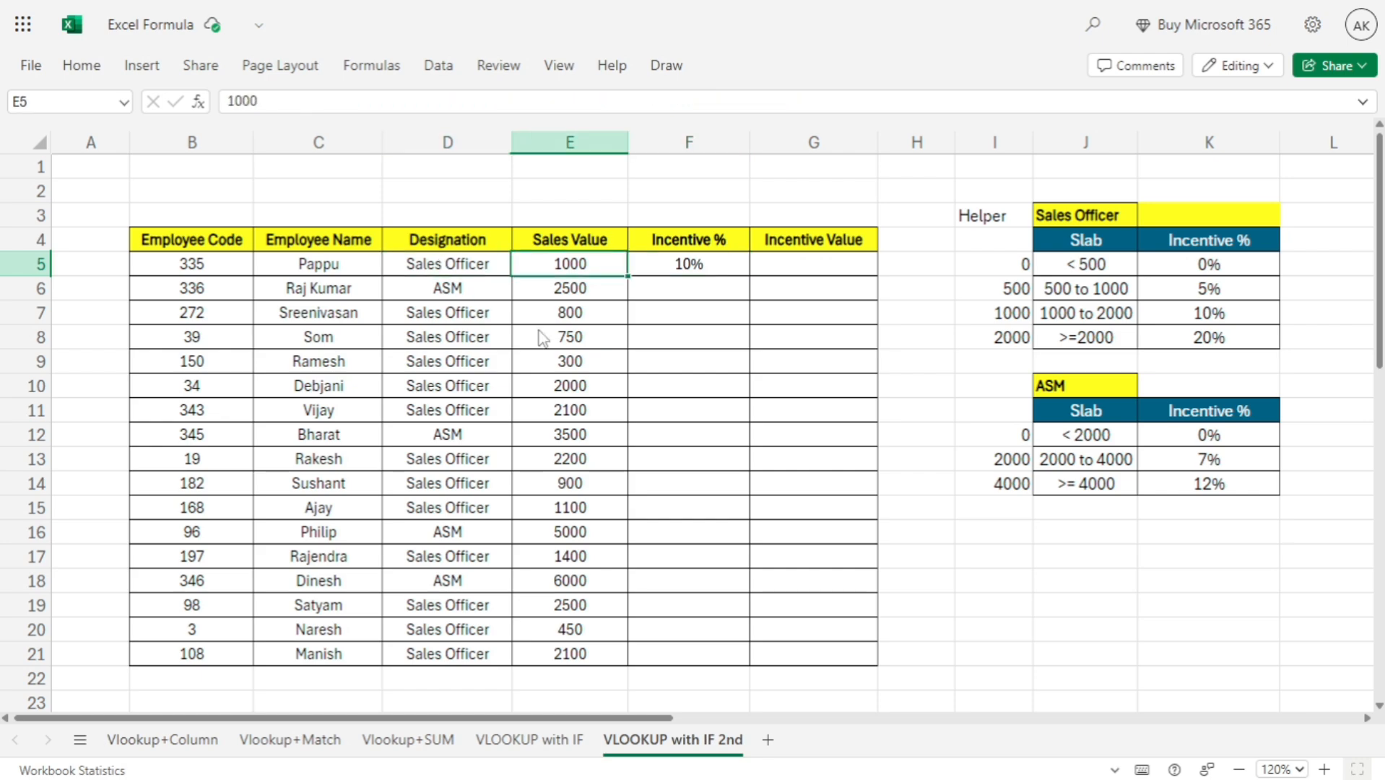
{"action": "key", "text": "Left"}
{"action": "key", "text": "Right"}
{"action": "left_click", "coordinate": [1071, 290]}
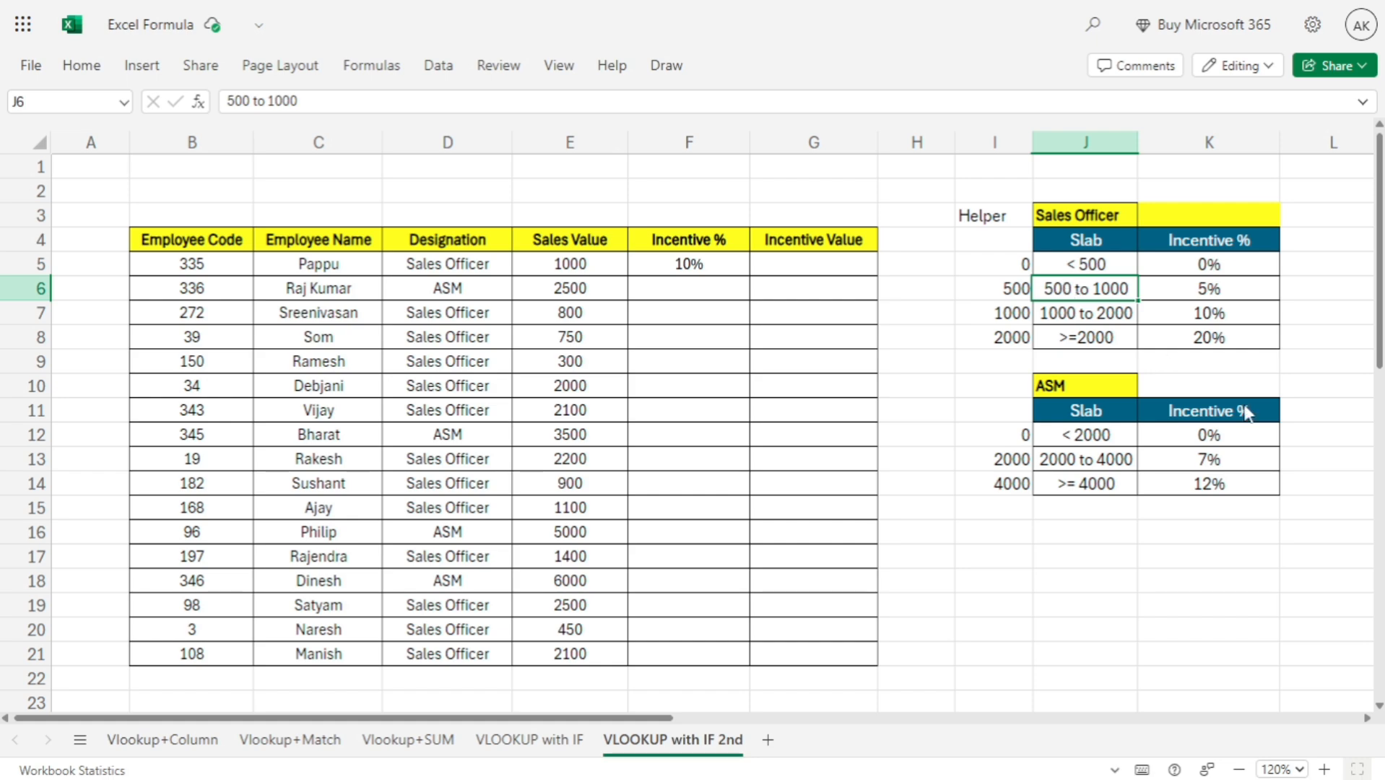
{"action": "key", "text": "Right"}
{"action": "key", "text": "Down"}
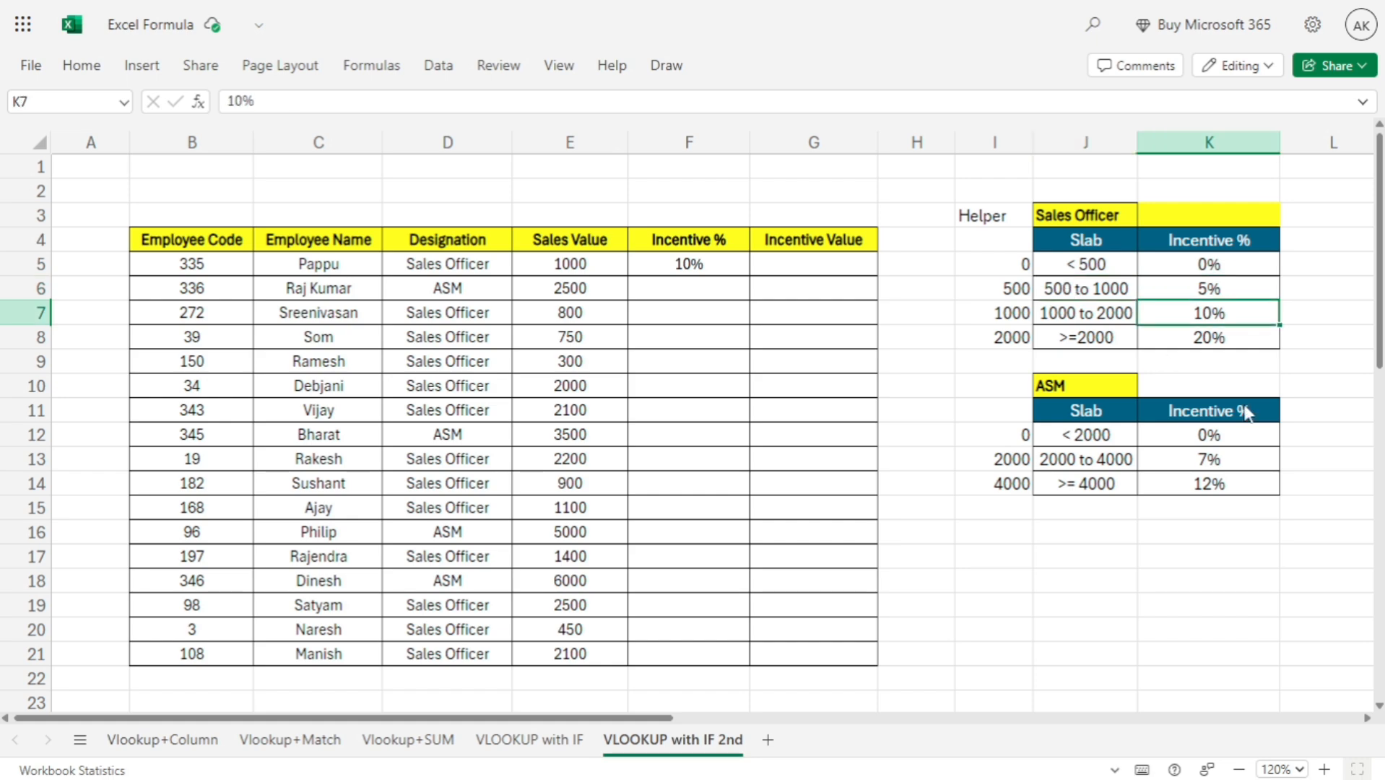
{"action": "key", "text": "Left"}
{"action": "key", "text": "Left"}
{"action": "key", "text": "shift+Right"}
{"action": "key", "text": "shift+Right"}
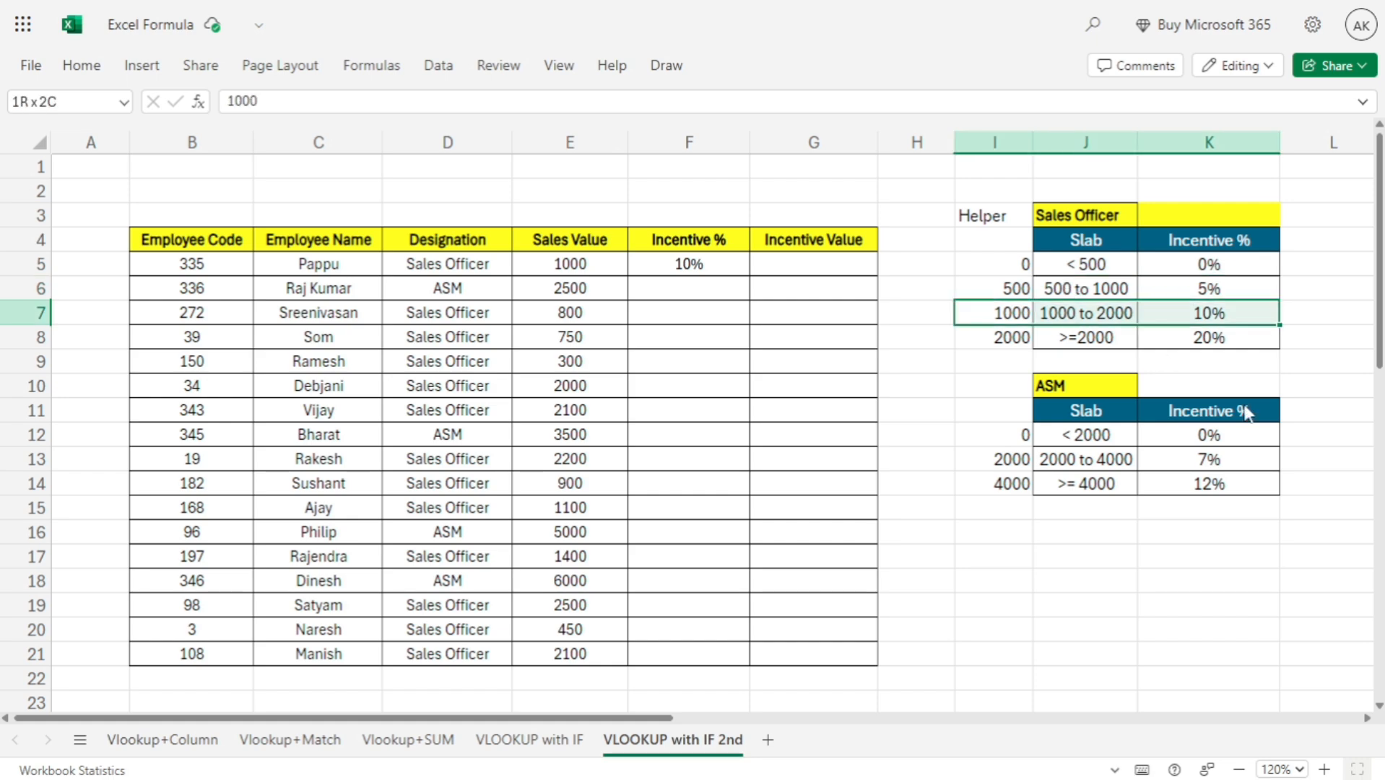
{"action": "left_click", "coordinate": [697, 268]}
{"action": "key", "text": "Down"}
{"action": "key", "text": "Up"}
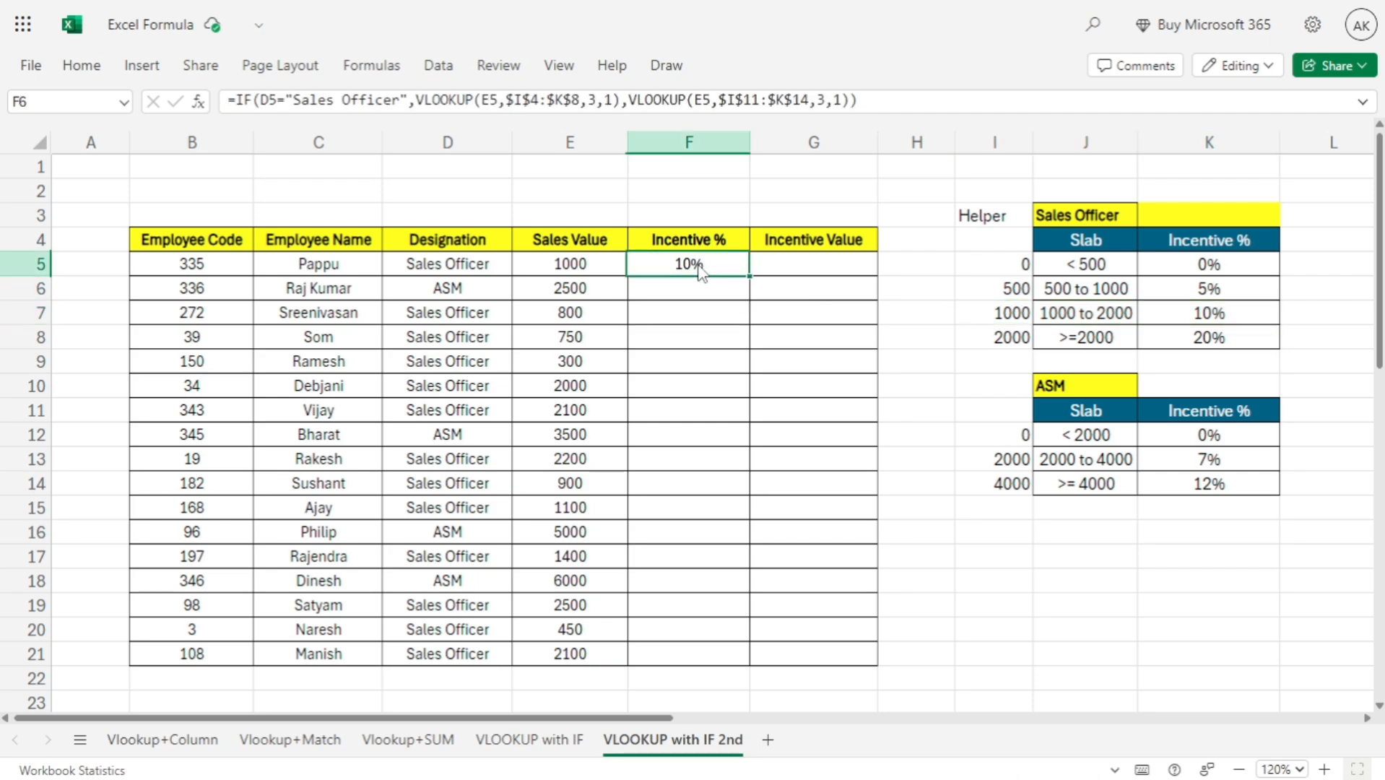
Step: Fill the F5 incentive percentage formula down through F21 for all employees
{"action": "key", "text": "shift+Down"}
{"action": "key", "text": "shift+Down"}
{"action": "key", "text": "shift+Down"}
{"action": "key", "text": "shift+Down"}
{"action": "key", "text": "shift+Down"}
{"action": "key", "text": "shift+Down"}
{"action": "key", "text": "shift+Down"}
{"action": "key", "text": "shift+Down"}
{"action": "key", "text": "shift+Down"}
{"action": "key", "text": "shift+Down"}
{"action": "key", "text": "shift+Down"}
{"action": "key", "text": "shift+Down"}
{"action": "key", "text": "shift+Down"}
{"action": "key", "text": "shift+Down"}
{"action": "key", "text": "shift+Down"}
{"action": "key", "text": "shift+Down"}
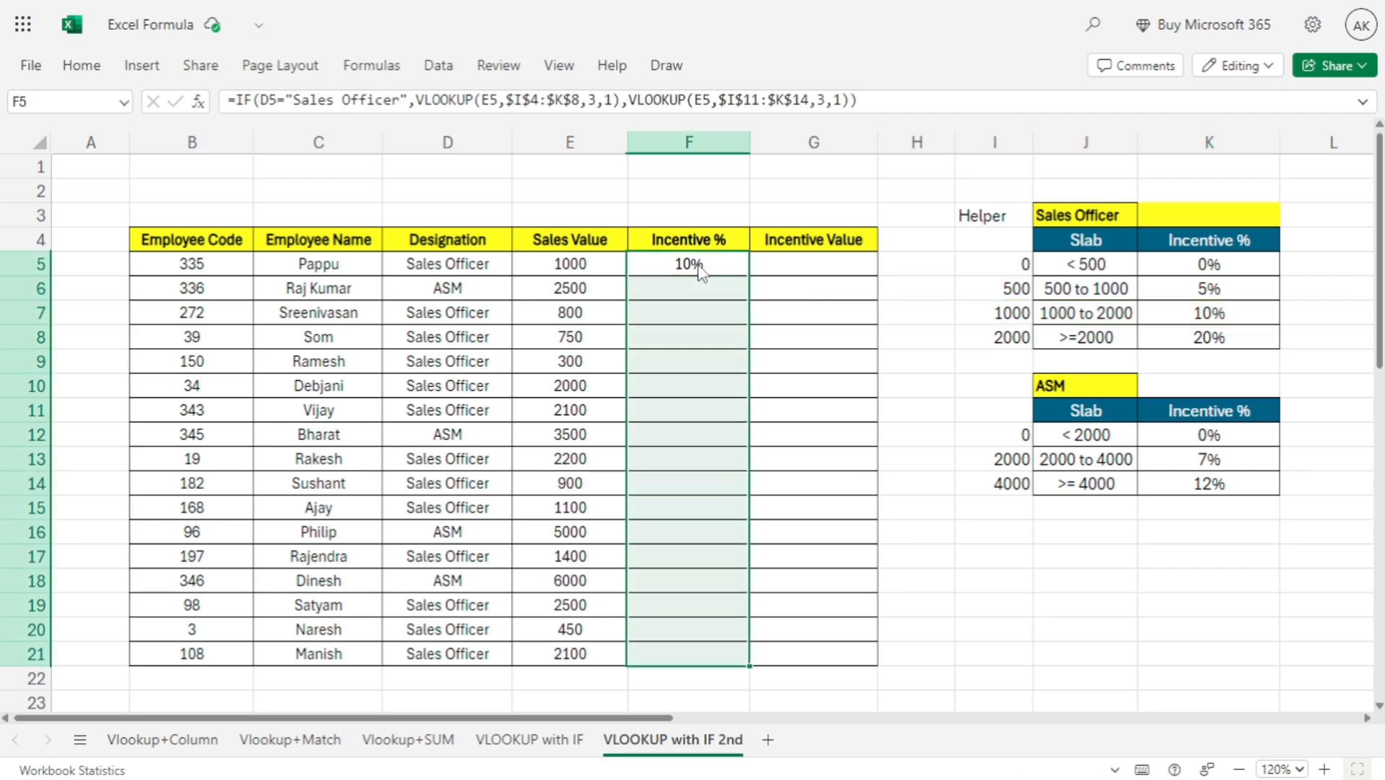
{"action": "key", "text": "ctrl+d"}
{"action": "left_click", "coordinate": [814, 296]}
Step: Check the F6 incentive percentage by comparing the second employee's designation and sales value with the ASM 2000 to 4000 slab row
{"action": "left_click", "coordinate": [489, 296]}
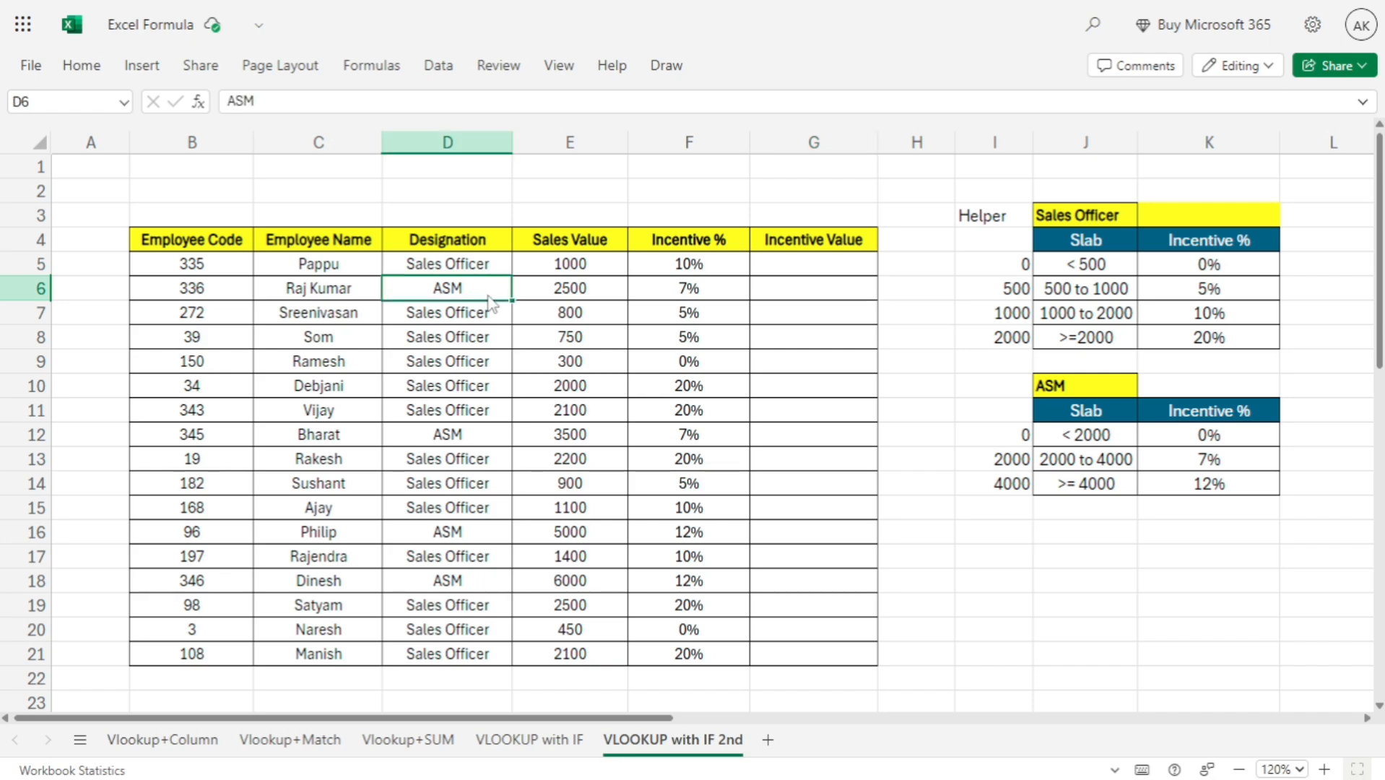
{"action": "left_click", "coordinate": [575, 295]}
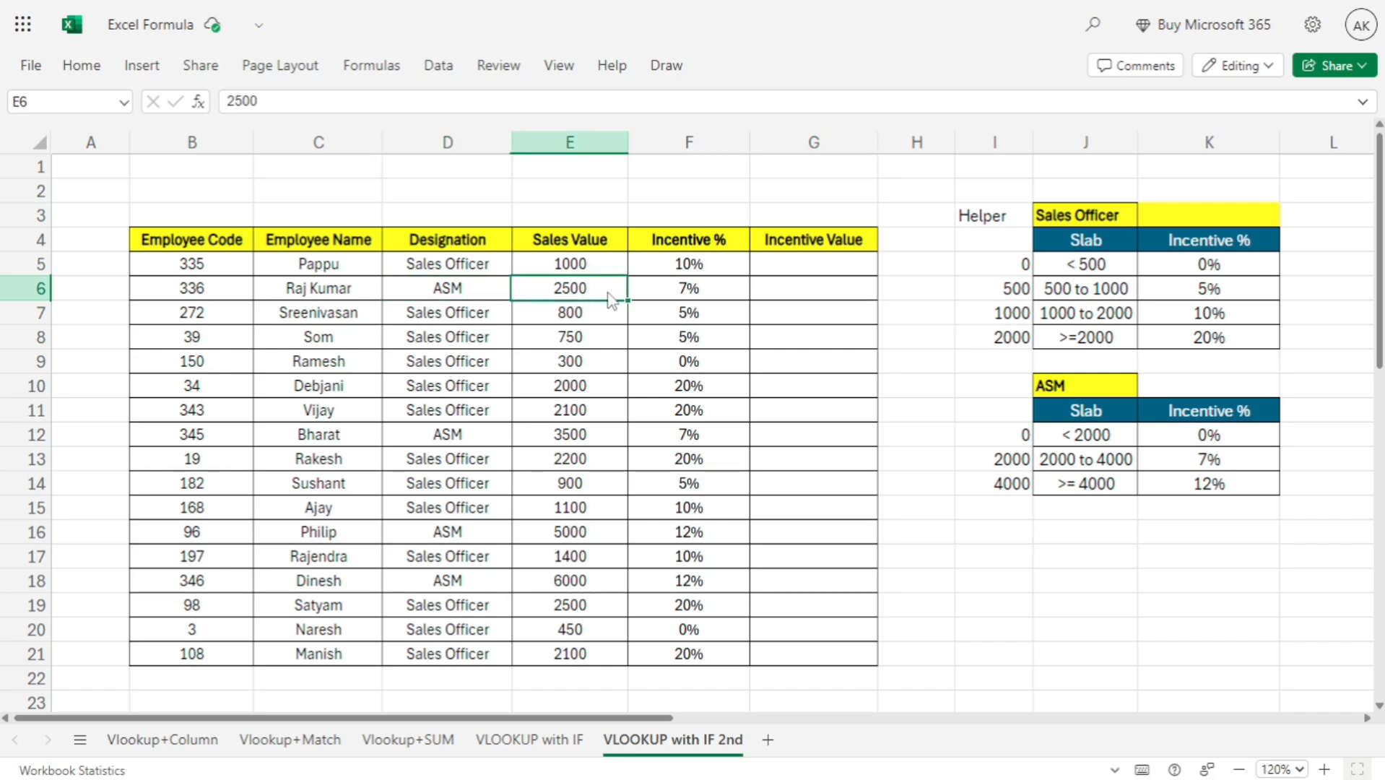
{"action": "left_click", "coordinate": [684, 296]}
{"action": "left_click", "coordinate": [1079, 466]}
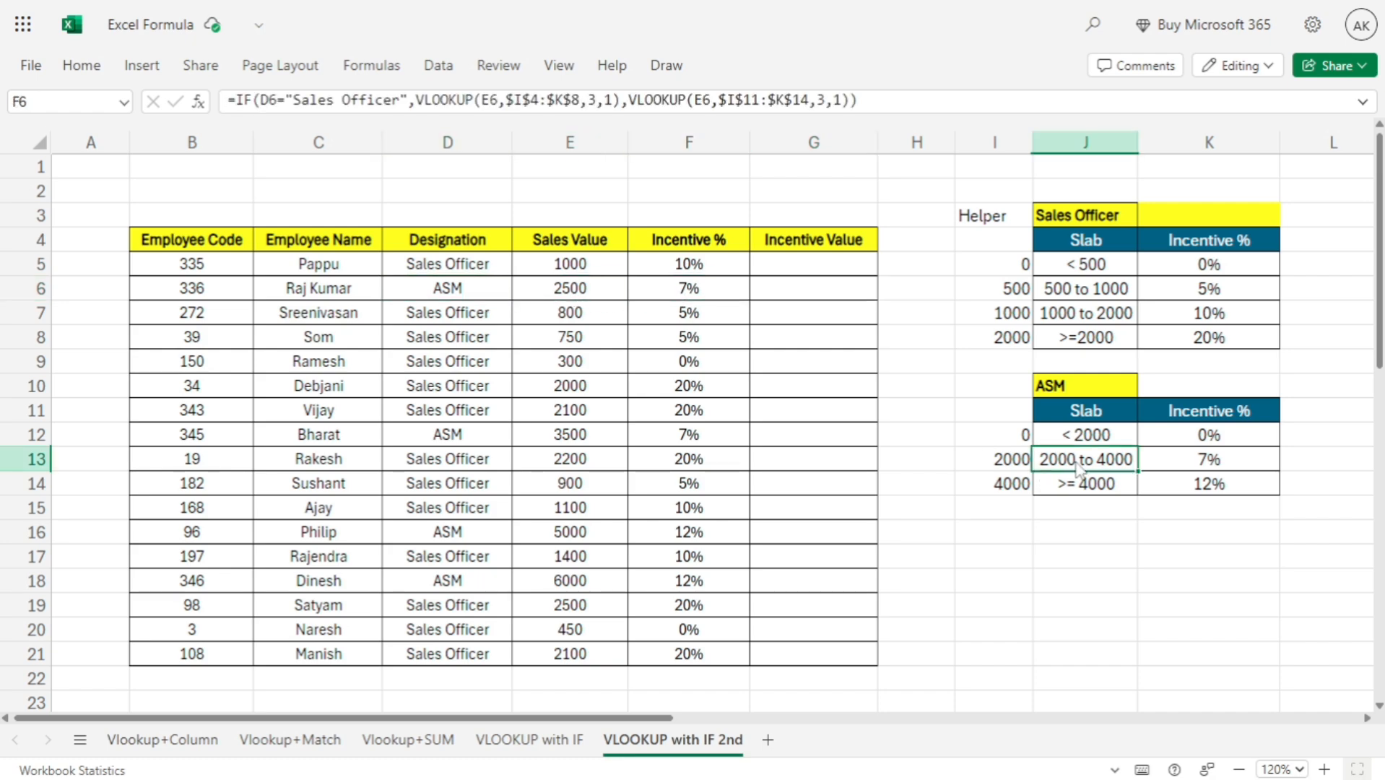
{"action": "left_click", "coordinate": [1189, 468]}
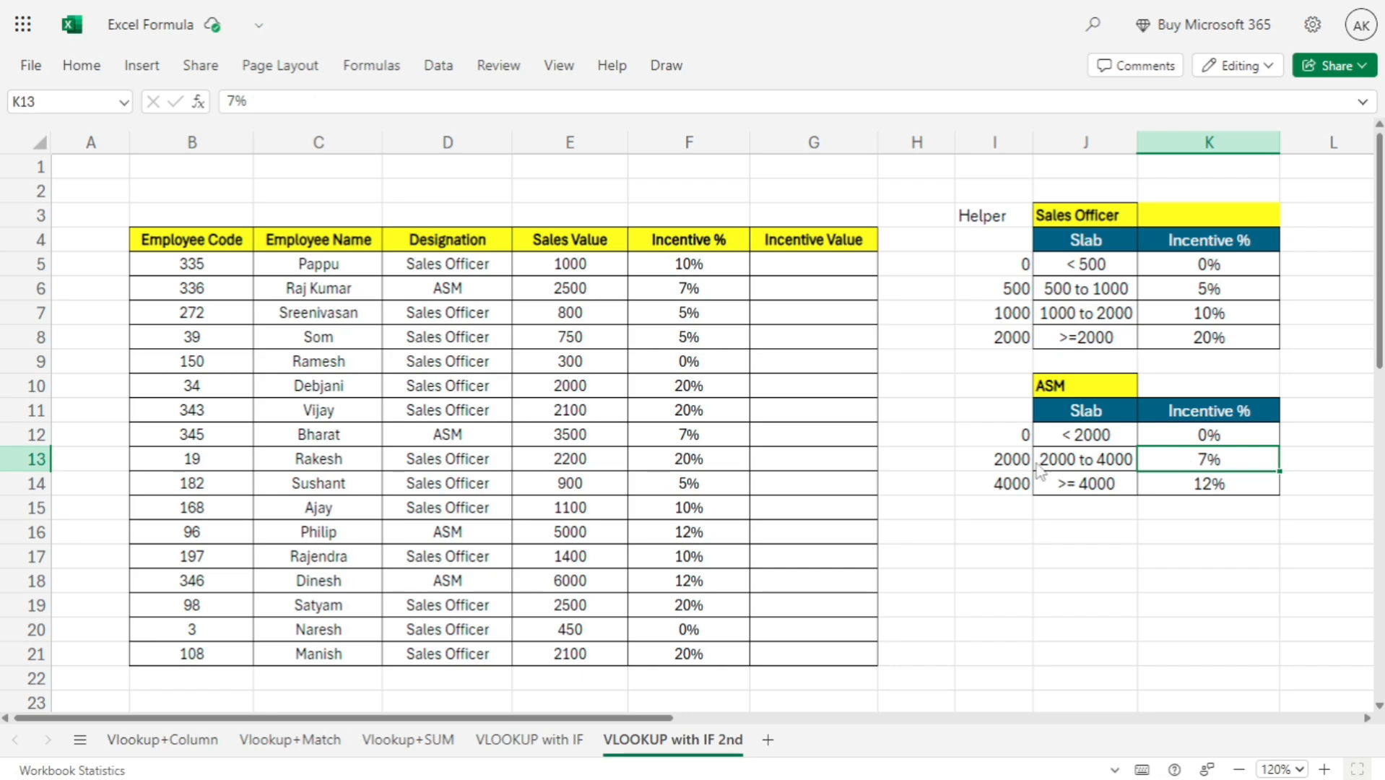
{"action": "left_click", "coordinate": [691, 318]}
Step: Calculate the first employee's incentive value in G5 with the formula =E5*F5
{"action": "left_click", "coordinate": [803, 265]}
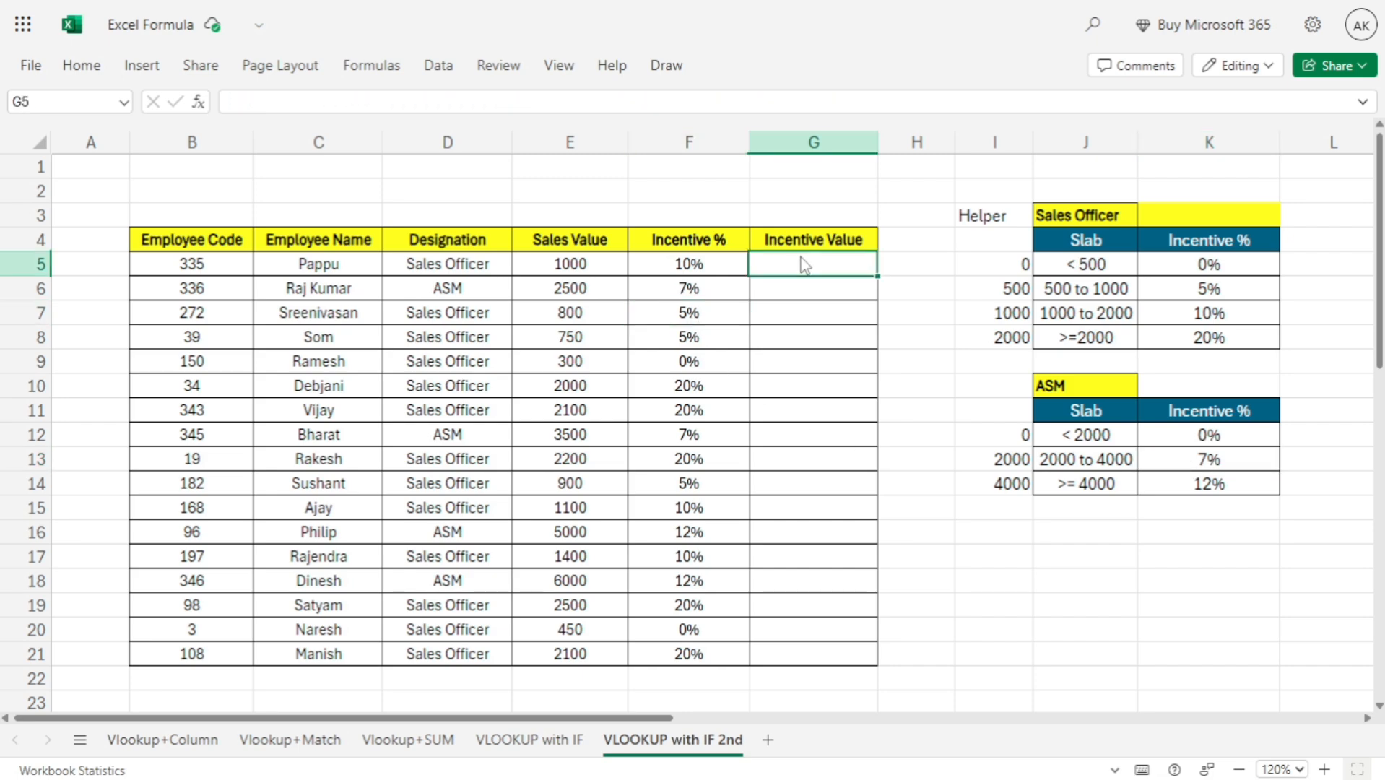
{"action": "type", "text": "="}
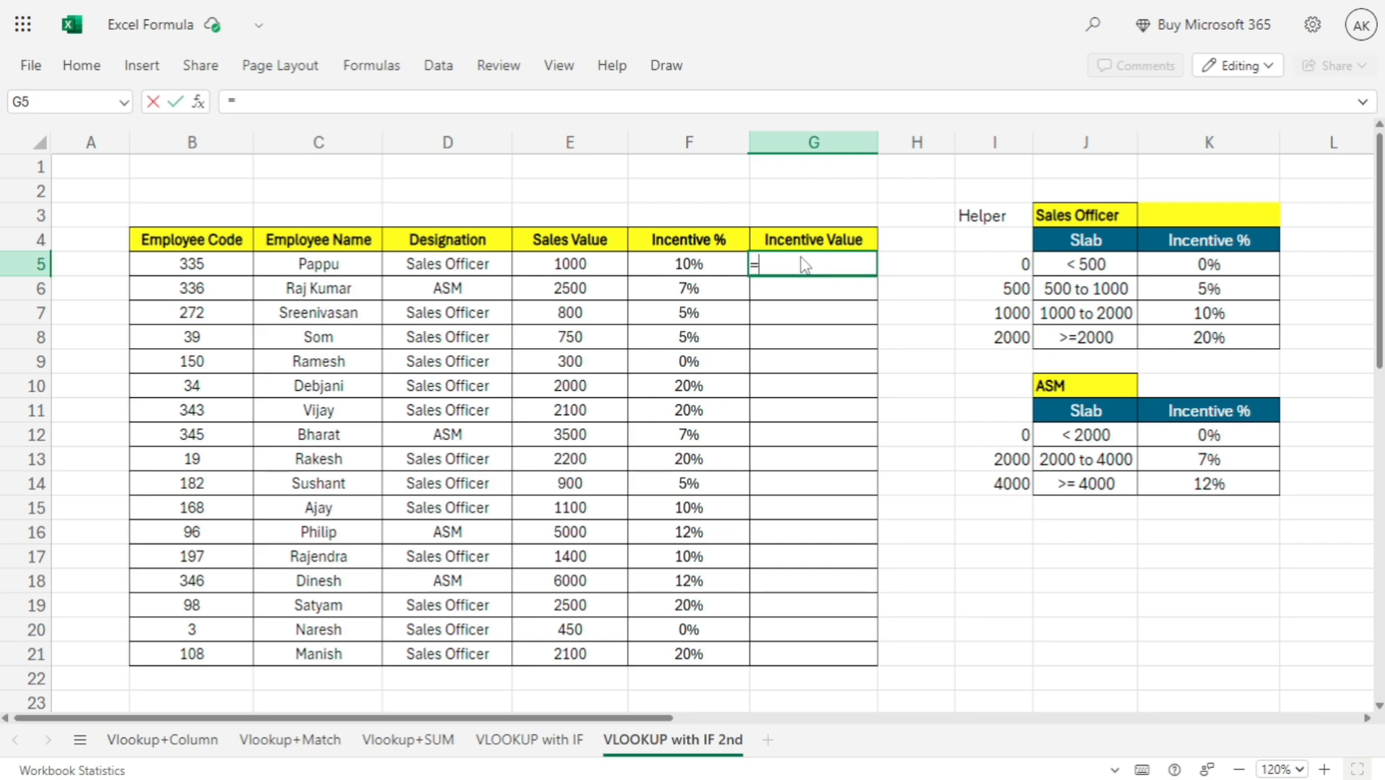
{"action": "key", "text": "Left"}
{"action": "key", "text": "Left"}
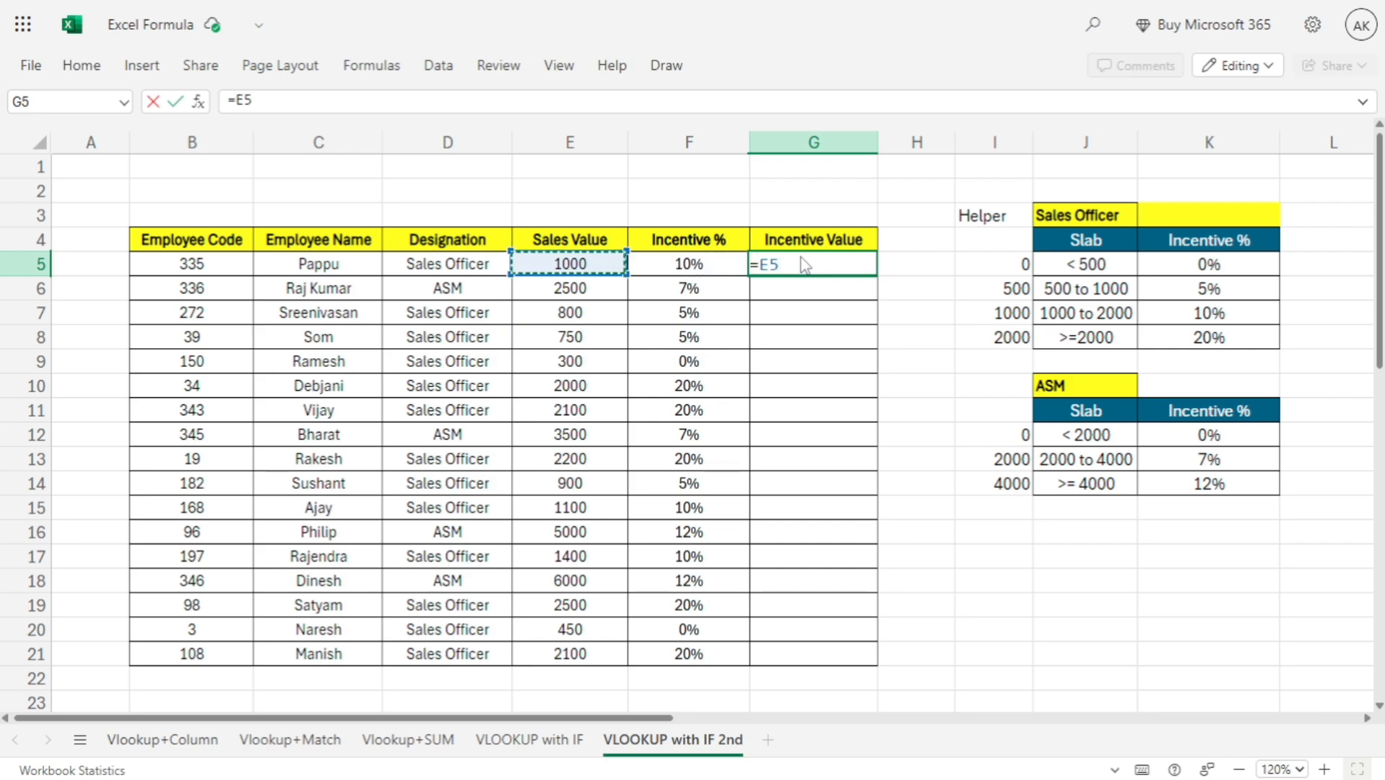
{"action": "type", "text": "*"}
{"action": "key", "text": "Left"}
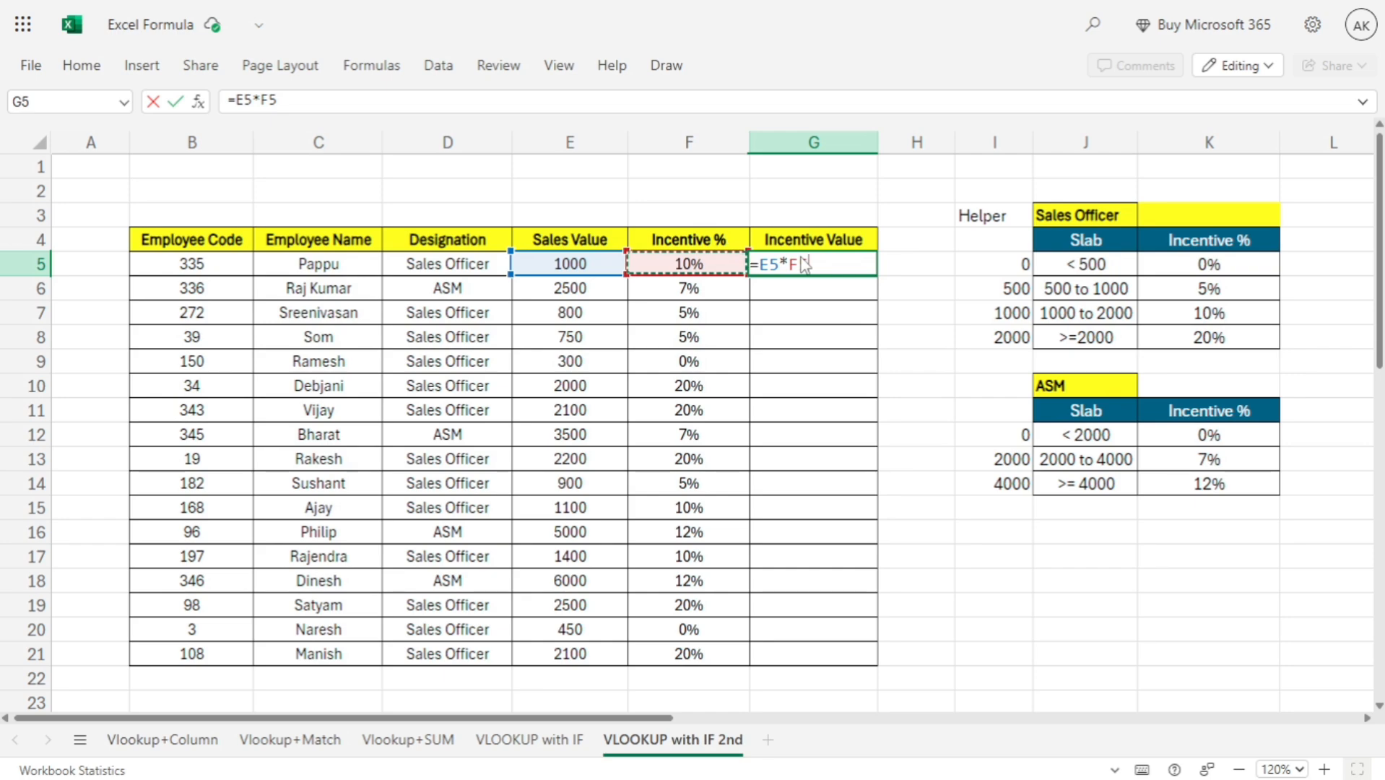
{"action": "key", "text": "Return"}
Step: Fill the G5 incentive value formula down through G21 for the remaining employees
{"action": "key", "text": "Up"}
{"action": "key", "text": "Left"}
{"action": "key", "text": "ctrl+Down"}
{"action": "key", "text": "Right"}
{"action": "key", "text": "ctrl+shift+Up"}
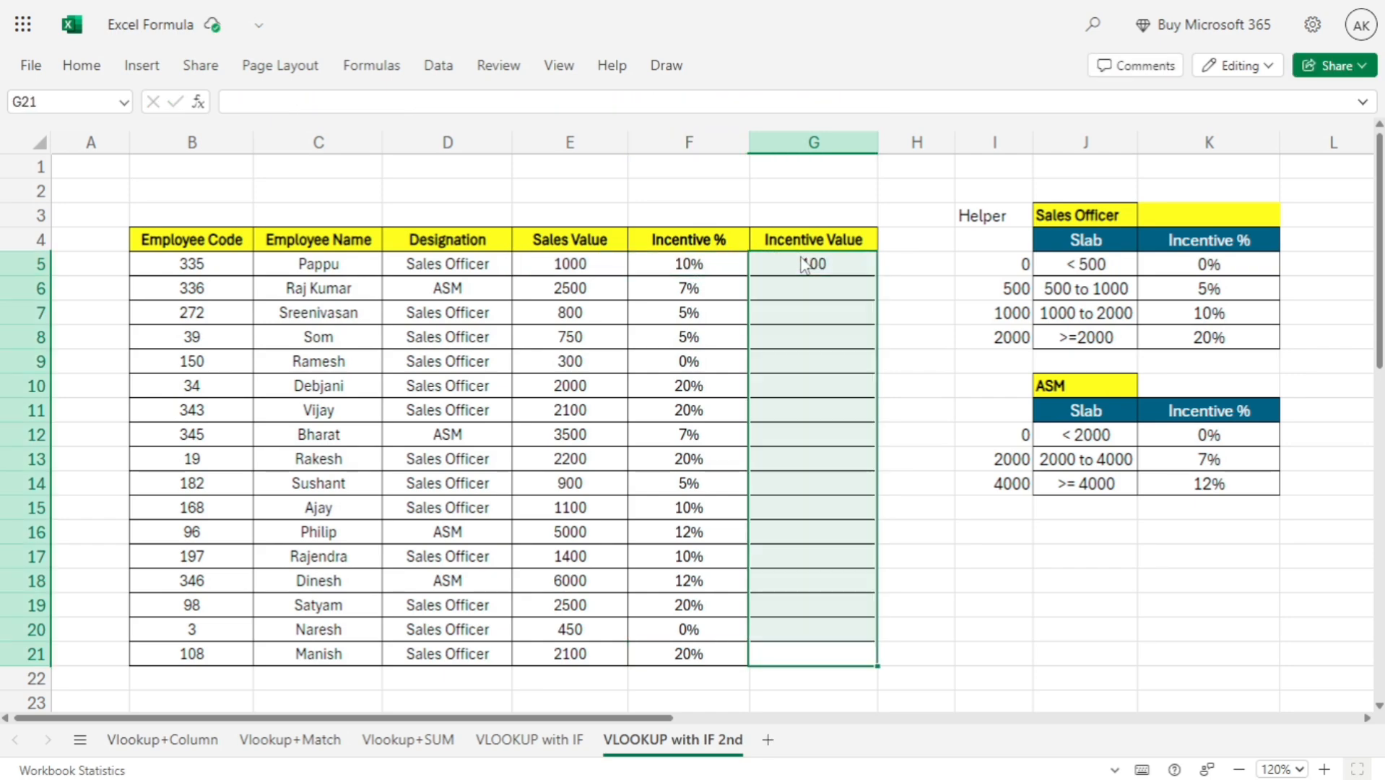
{"action": "key", "text": "ctrl+d"}
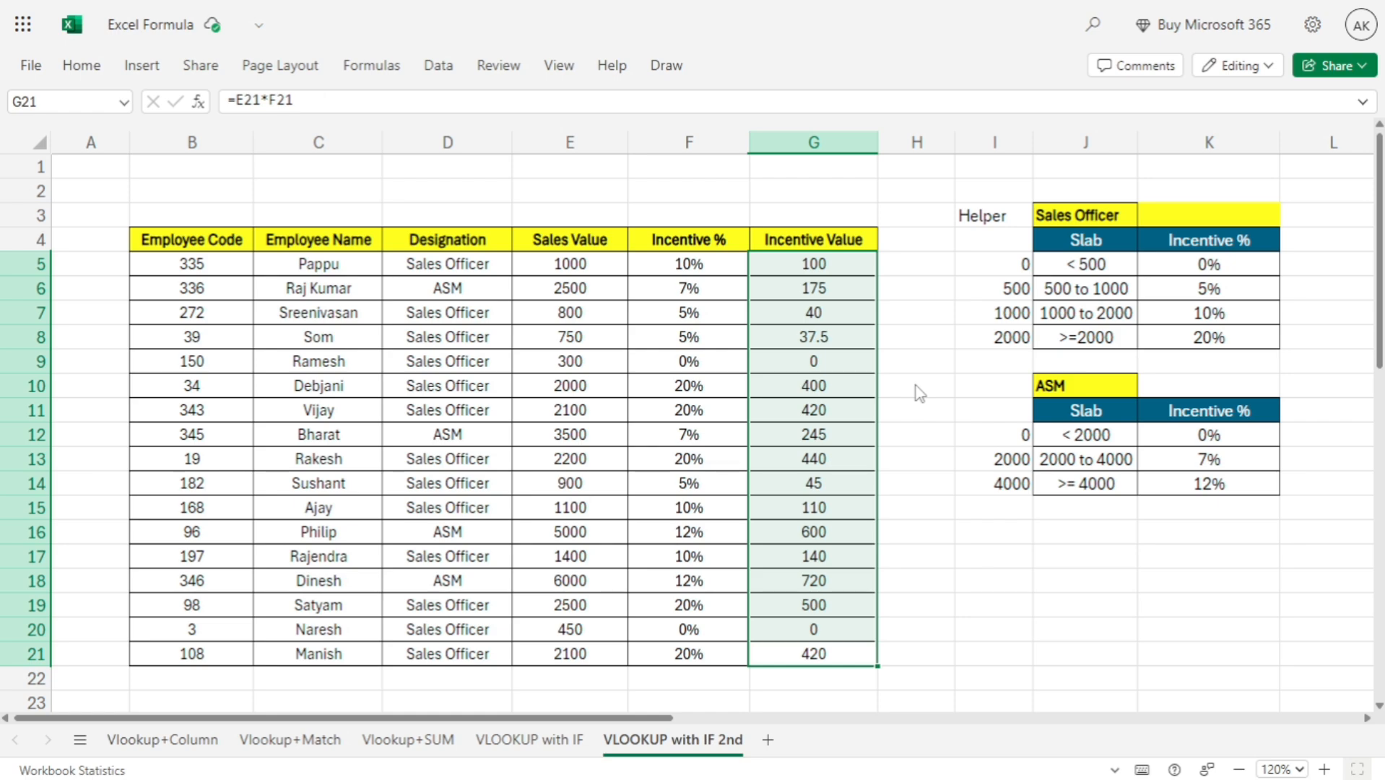
{"action": "left_click", "coordinate": [915, 290]}
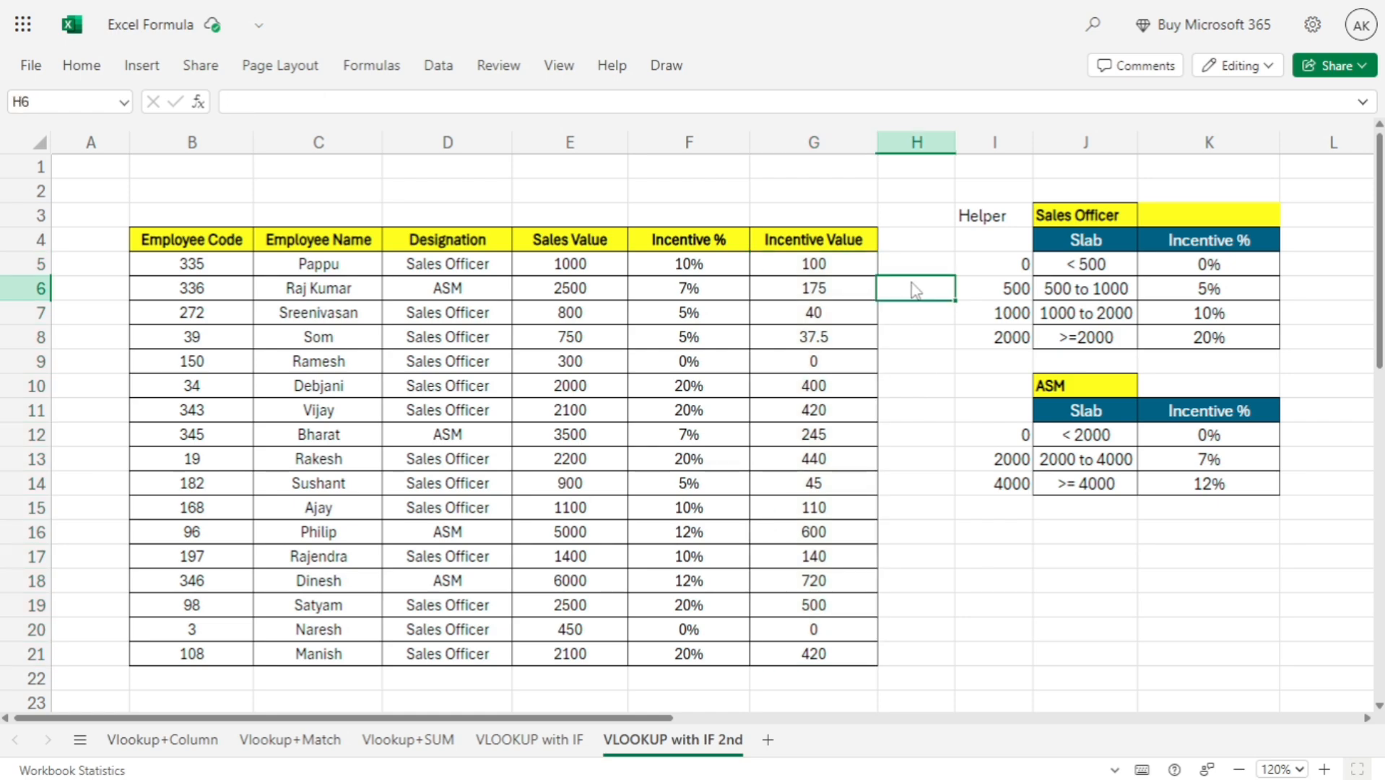